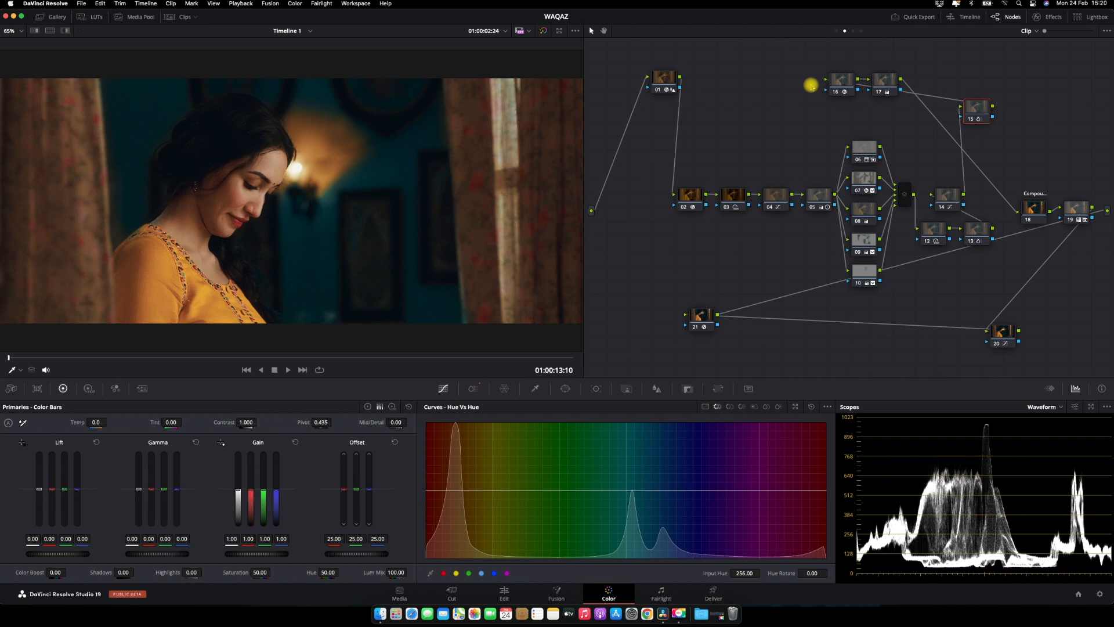
Bypass all grading nodes on the current clip and review the ungraded shot full screen.
key(alt+d)
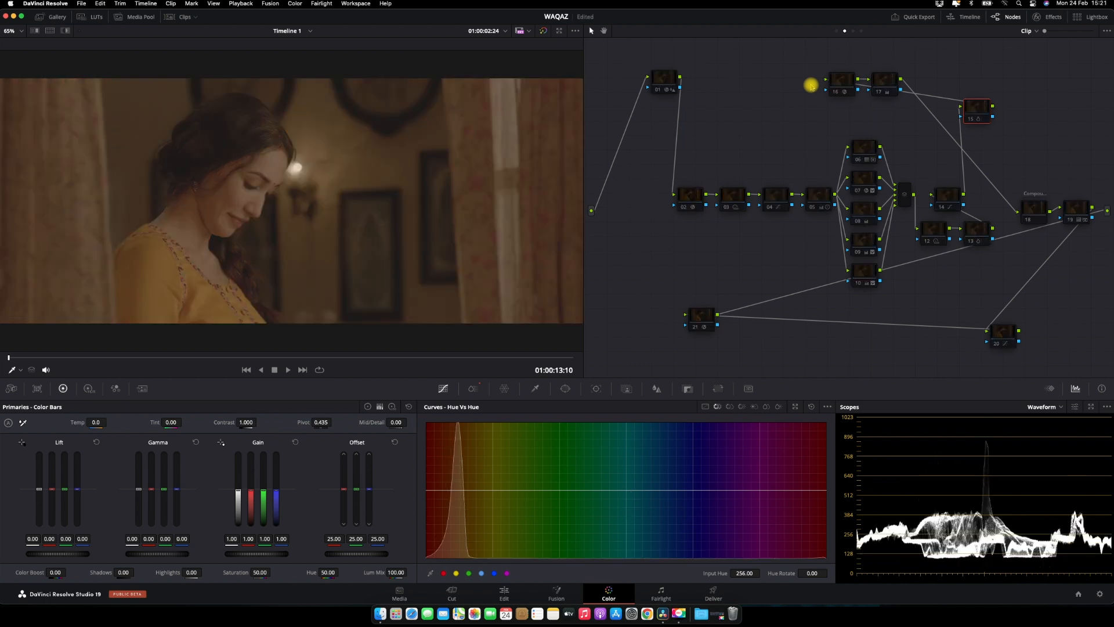
key(super+f)
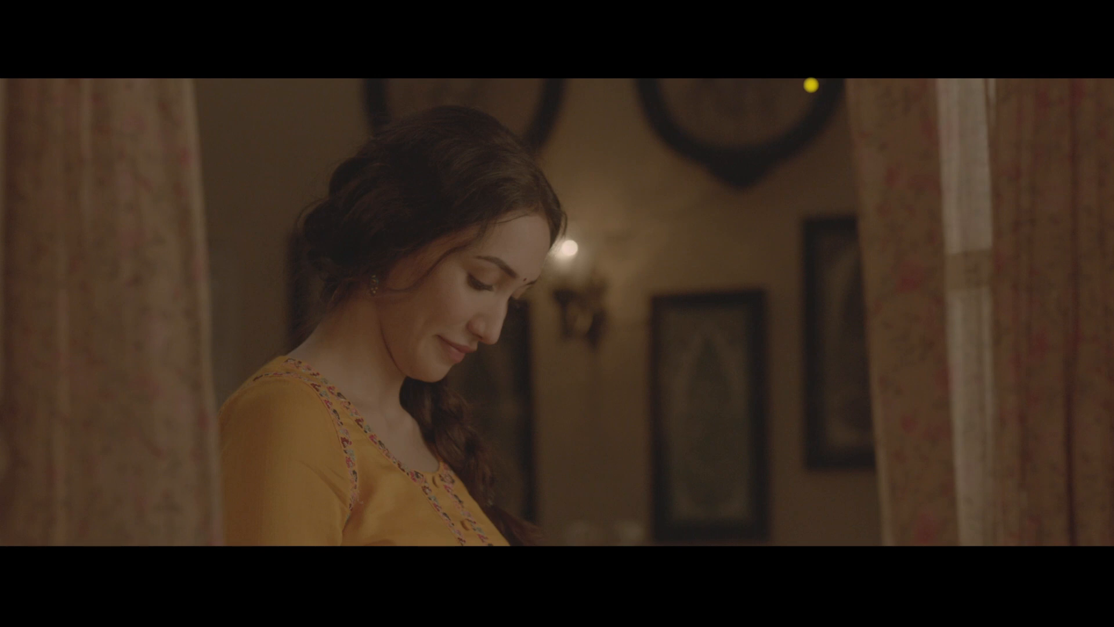
key(Escape)
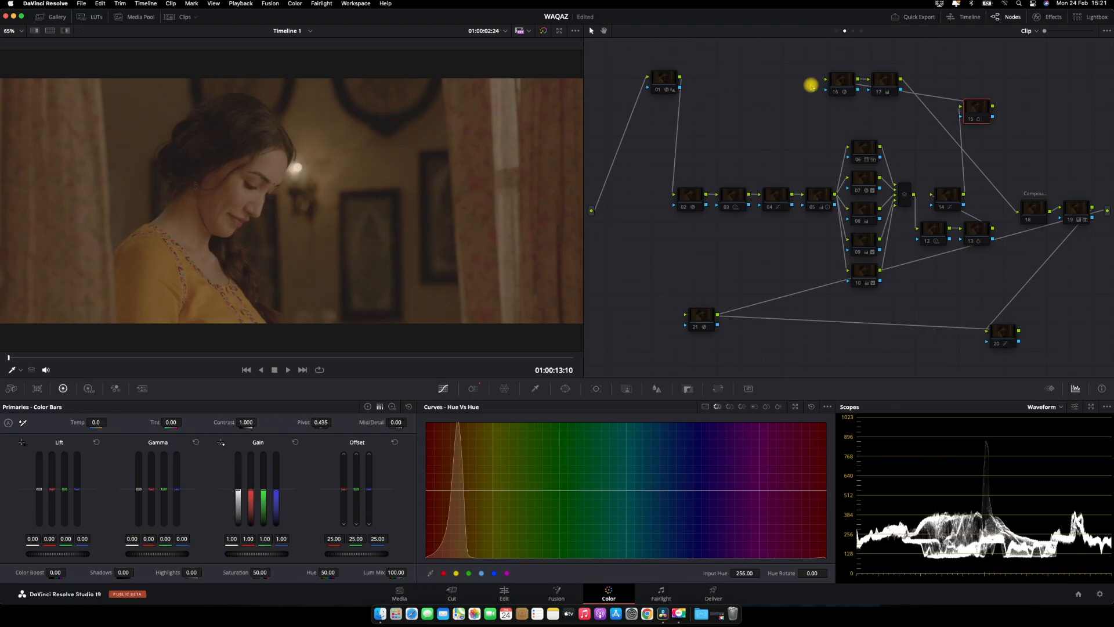
Check the timeline and output color space in the project's color management settings, leaving them unchanged.
click(691, 196)
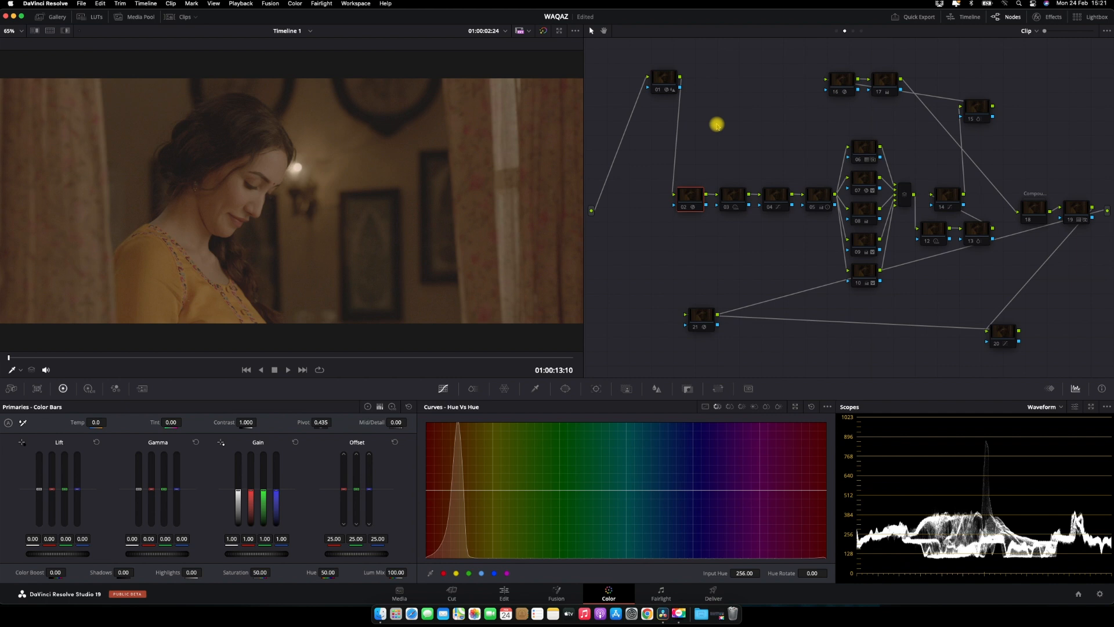
click(1099, 594)
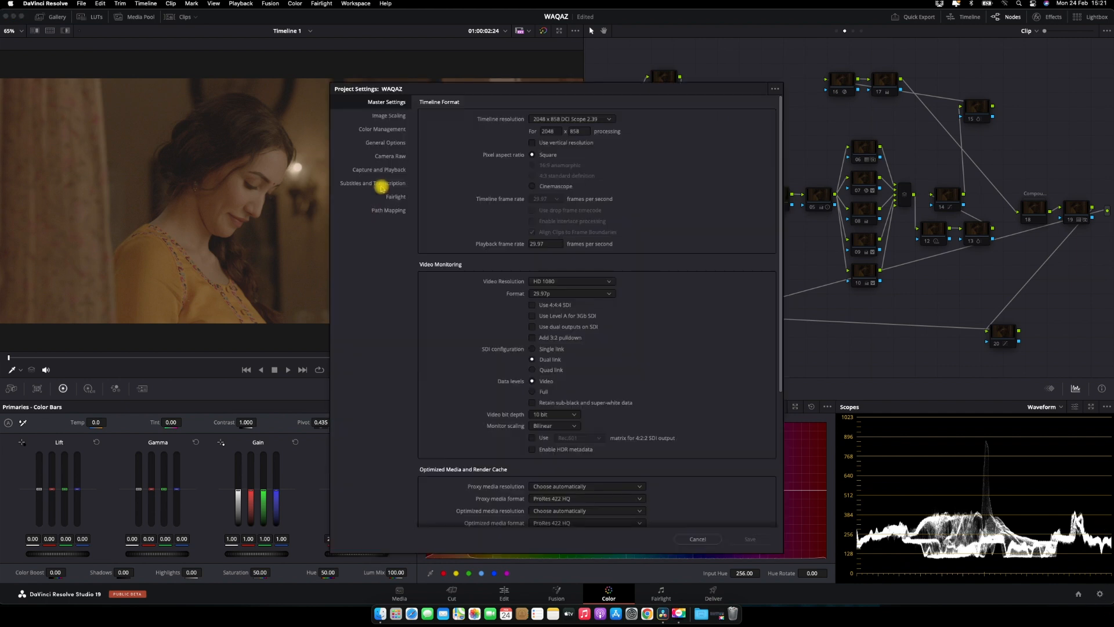
click(380, 140)
click(381, 129)
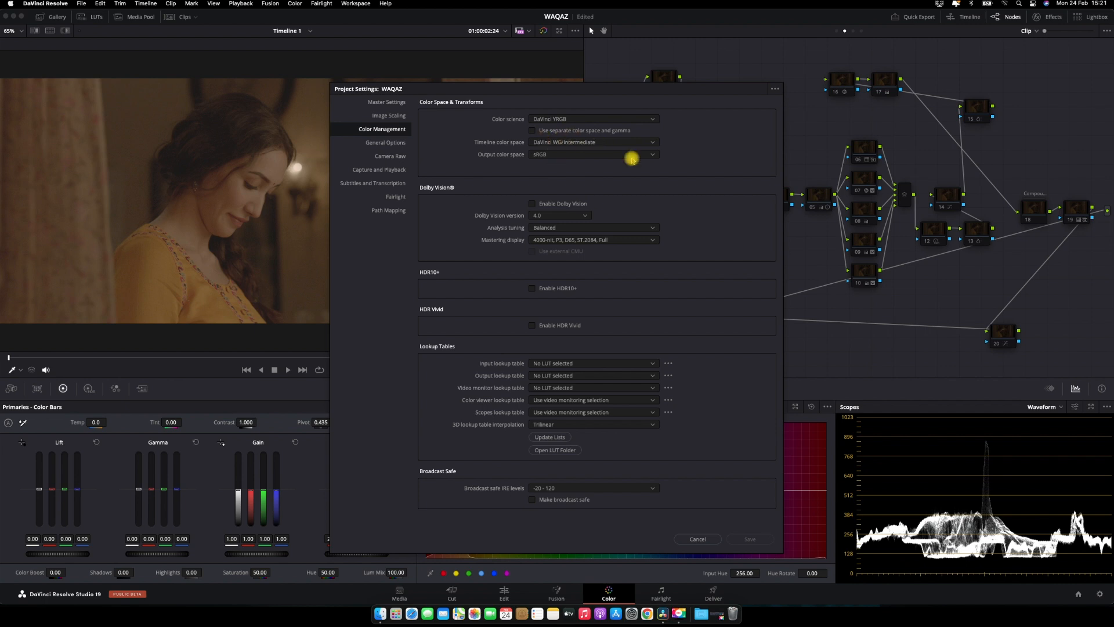
click(698, 539)
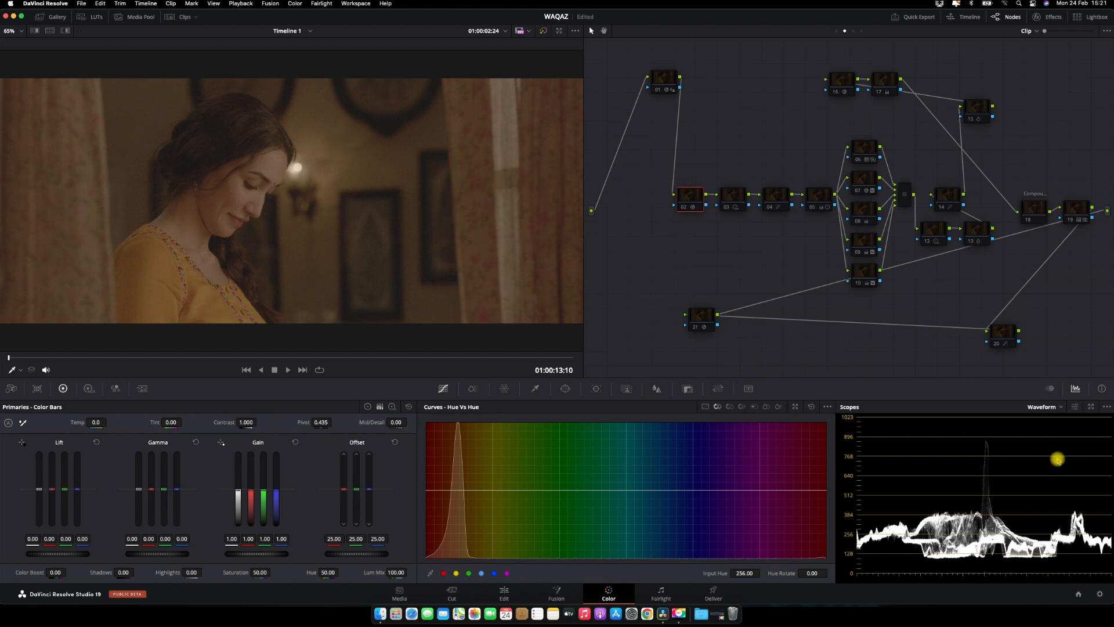
Inspect the input and output settings of the Color Space Transform on node 02.
click(1036, 207)
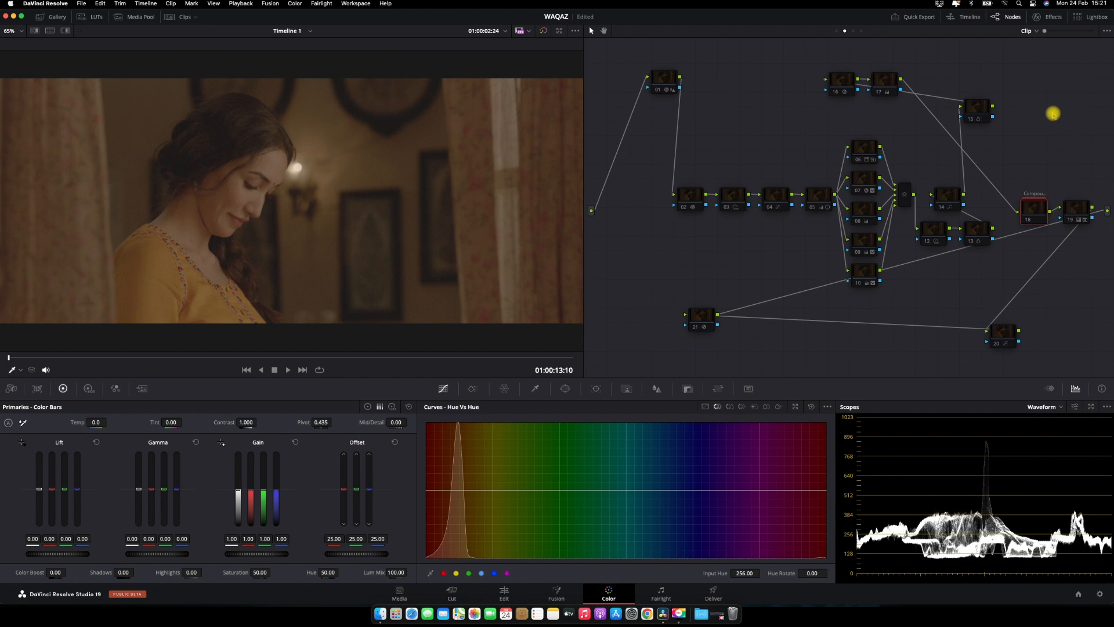
click(687, 195)
click(1055, 21)
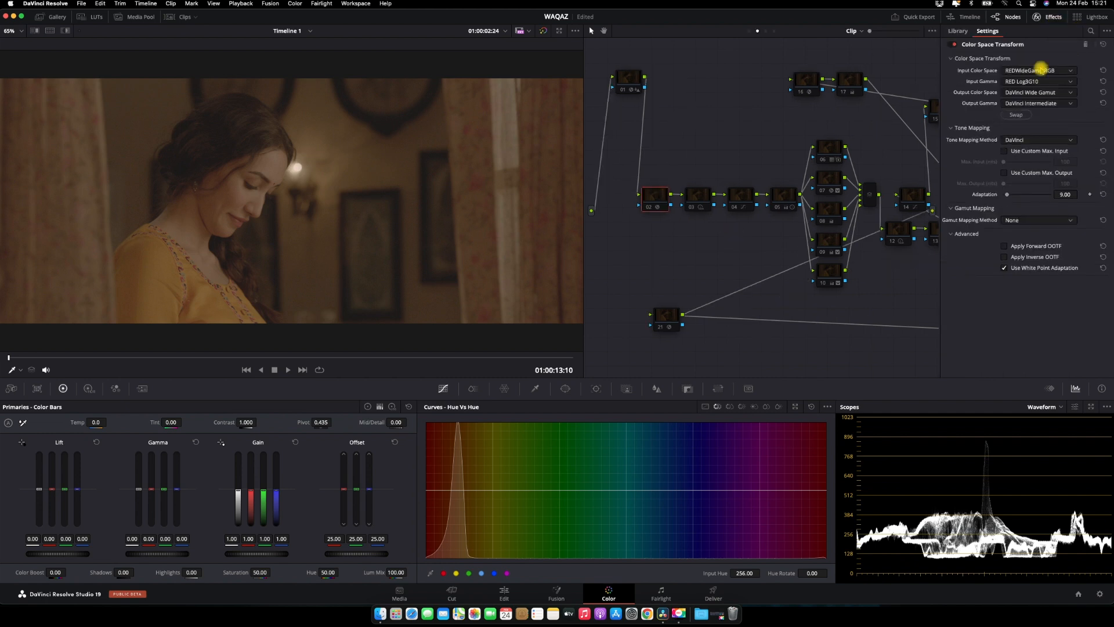
click(1052, 19)
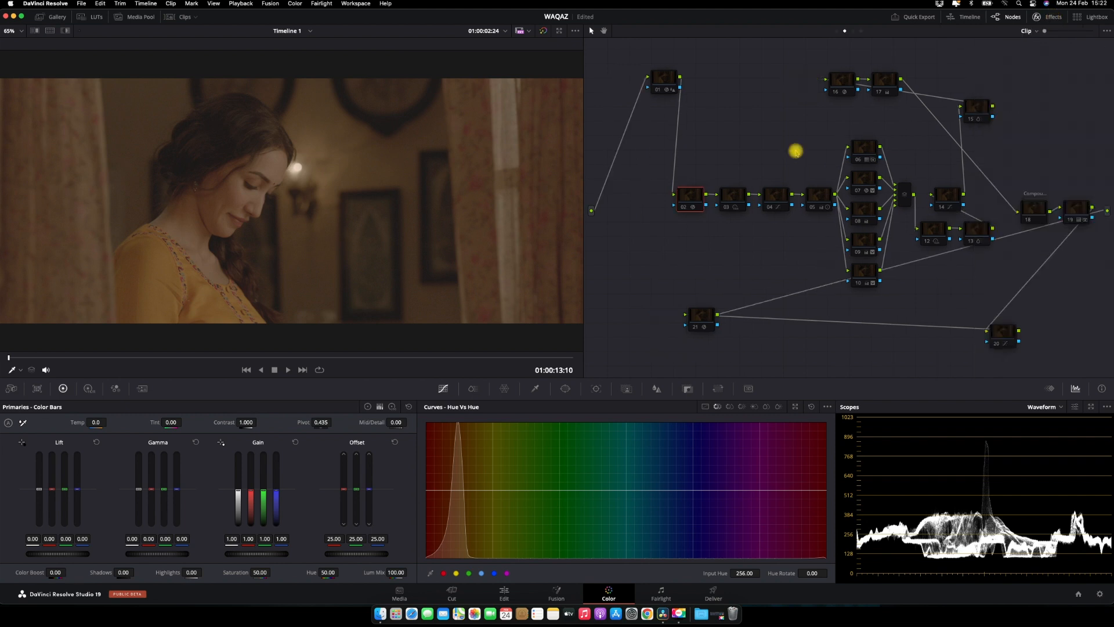
Enable node 02, compare the shot full screen with the node off and on, and save the project.
key(super+d)
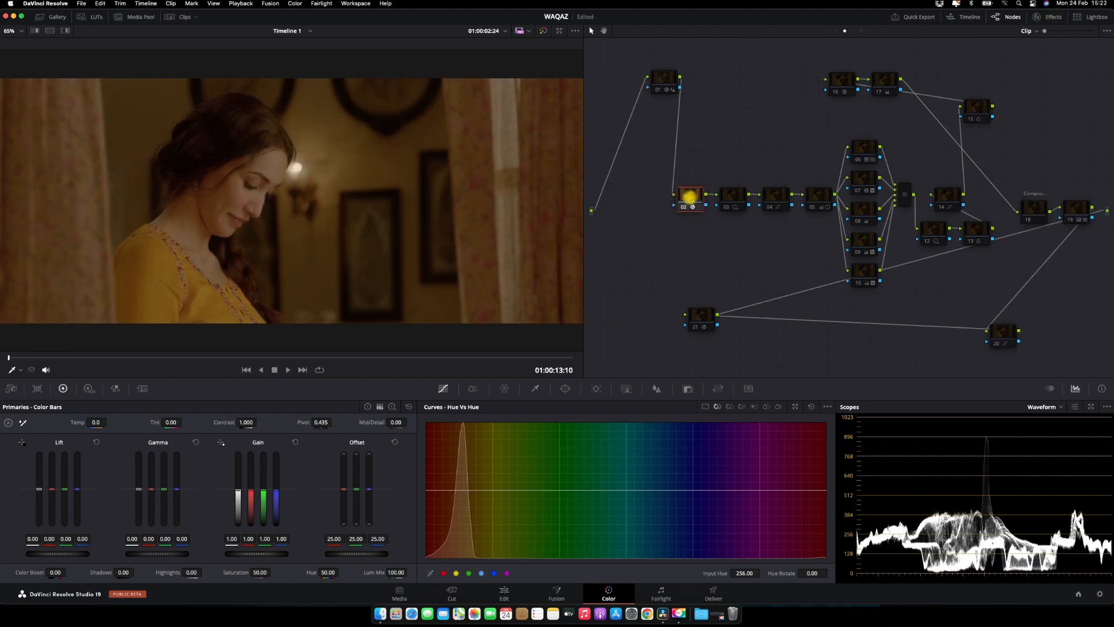
key(super+f)
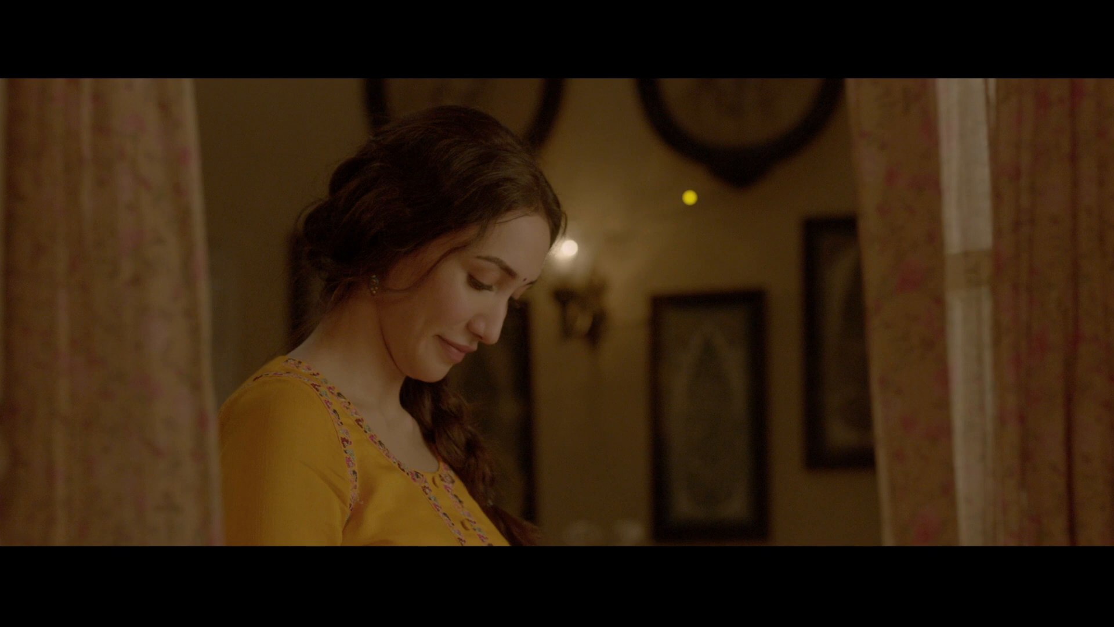
key(super+d)
key(super+d)
key(super+f)
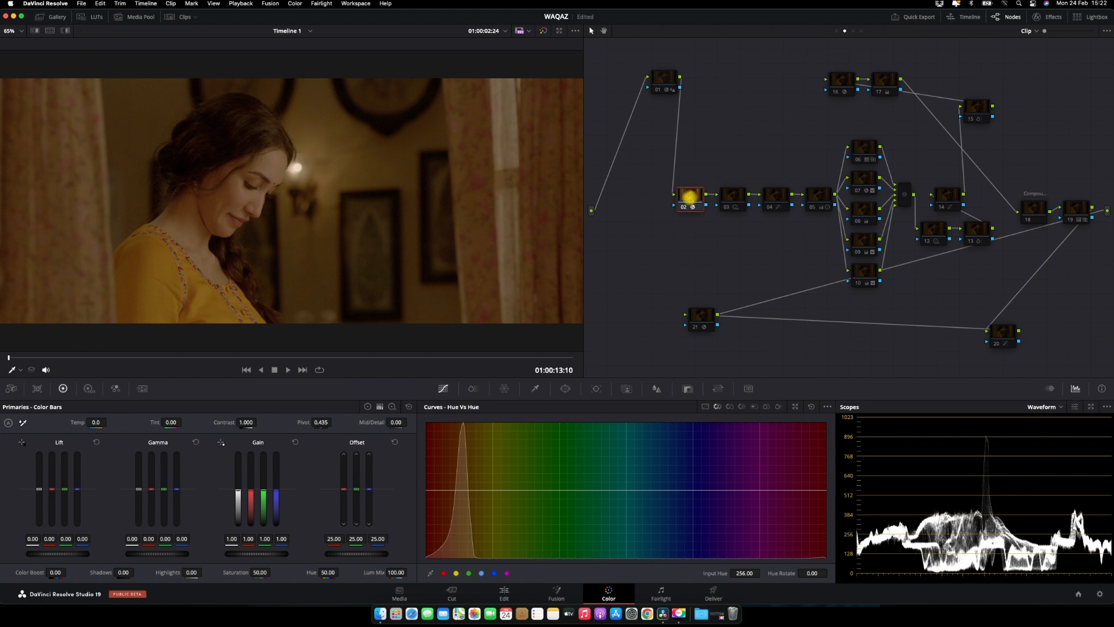
key(super+s)
Enable compound node 18 and switch the scope display to Vectorscope.
click(1036, 208)
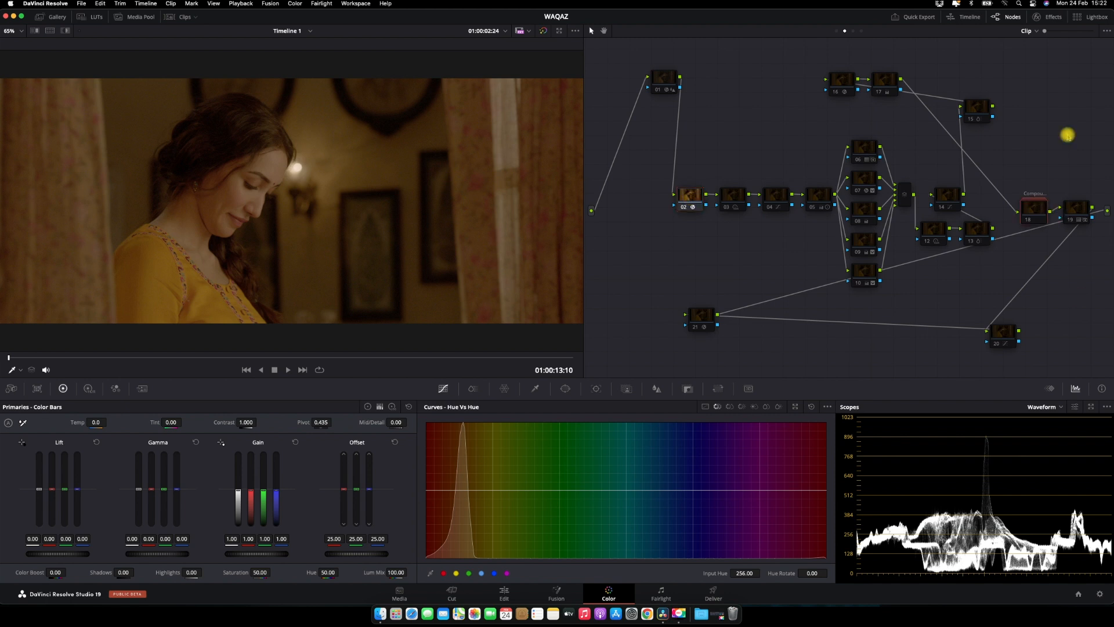
key(super+d)
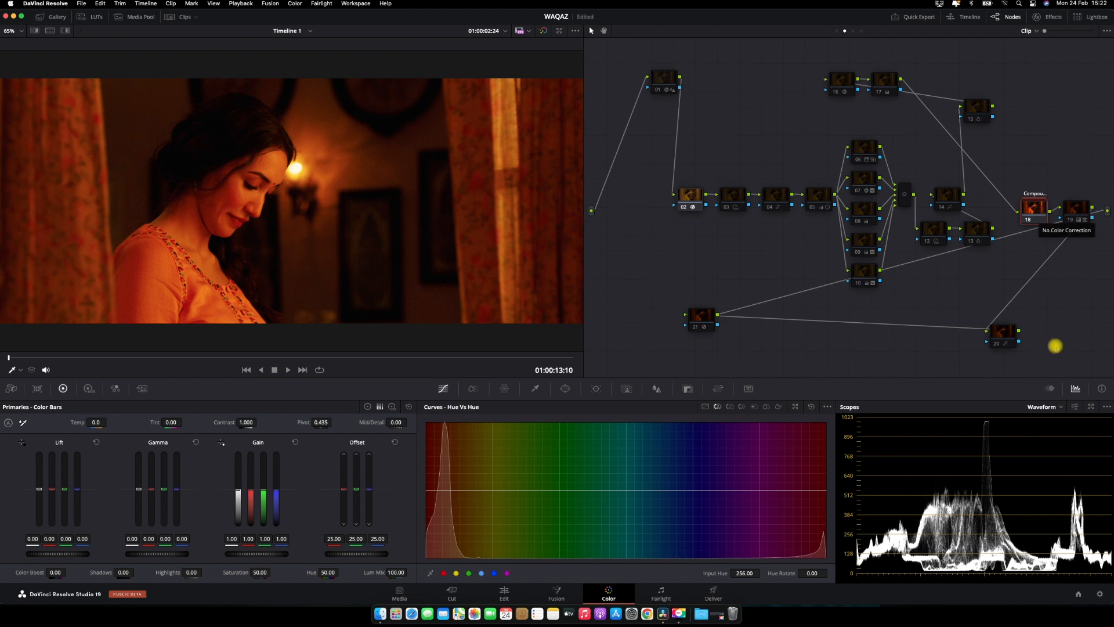
click(1045, 407)
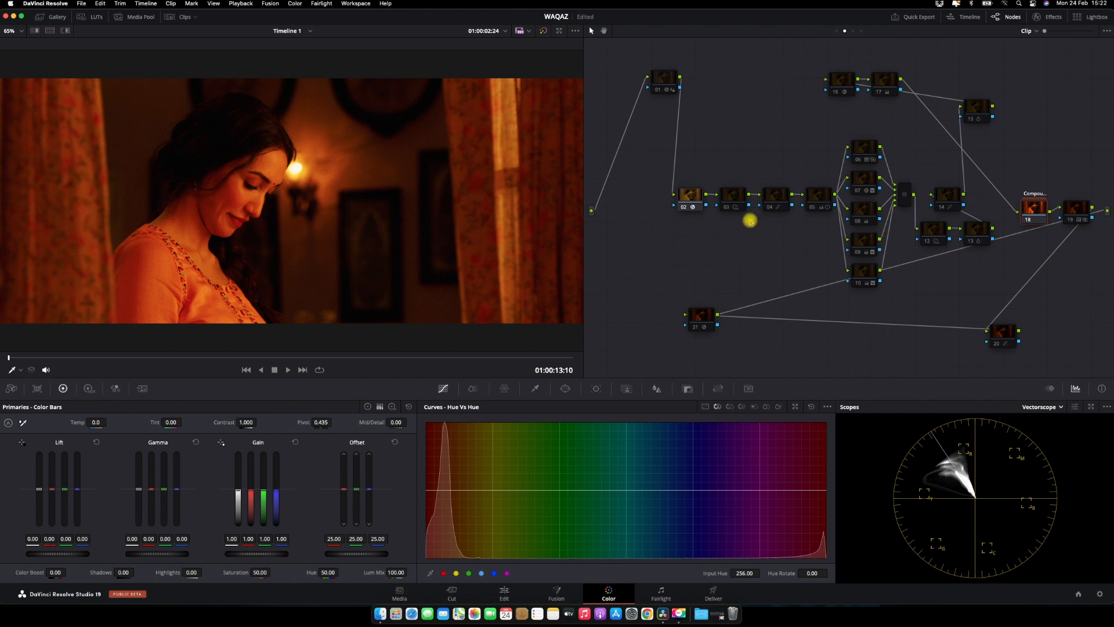
Enable node 03 and show its exposure adjustment in the High Dynamic Range color wheels.
click(734, 196)
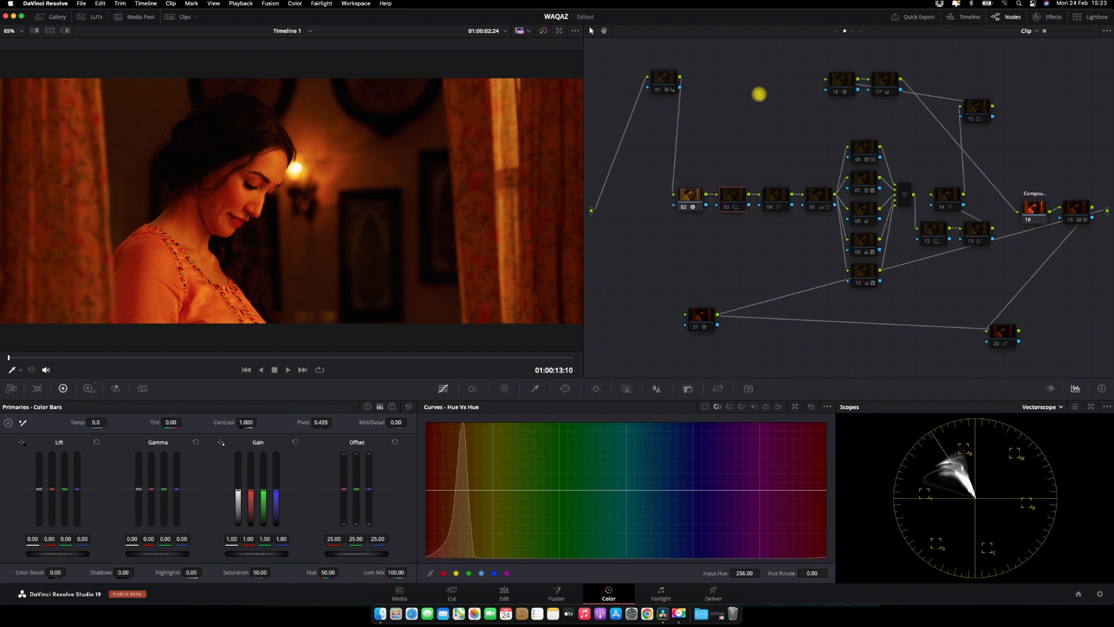
key(super+d)
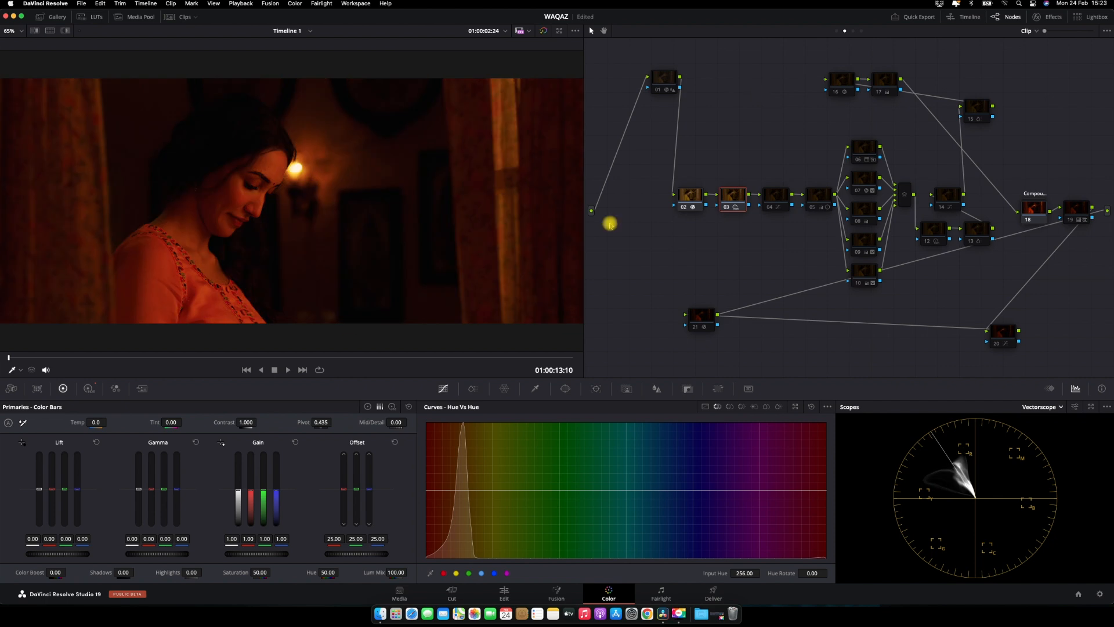
click(89, 388)
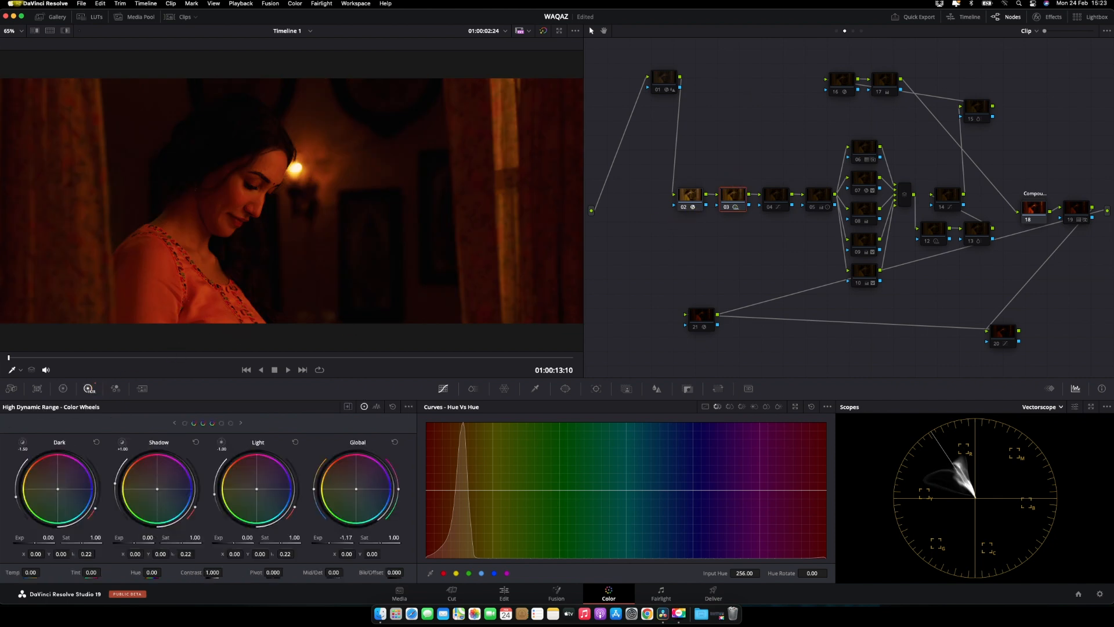
Switch to clip 02, the motorcycle shot, and enable its node 02 and compound node 14.
click(180, 14)
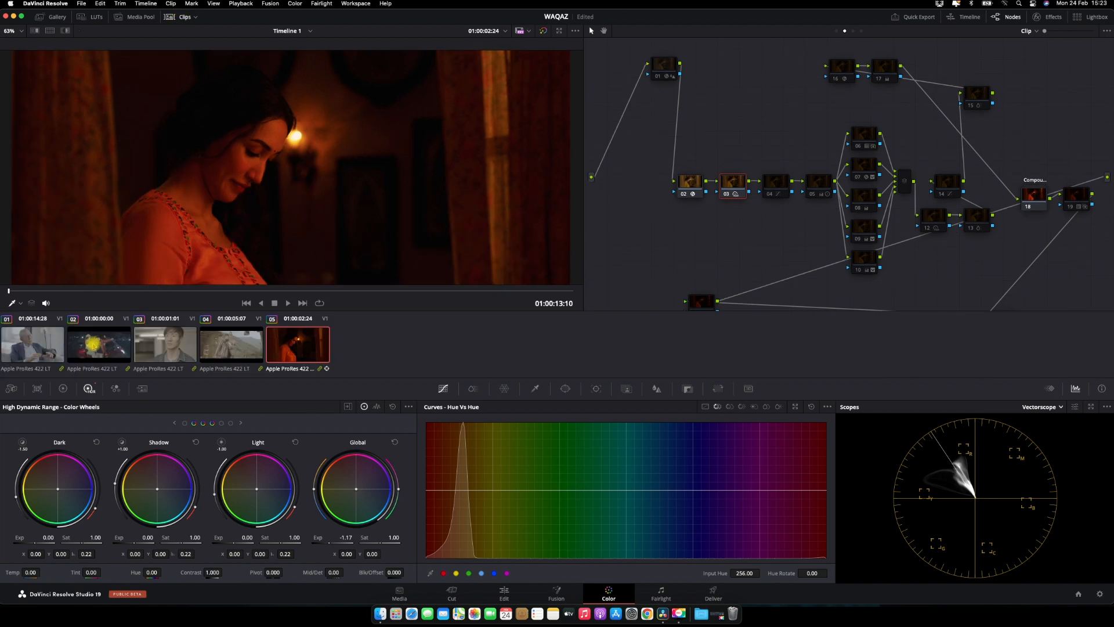
click(118, 342)
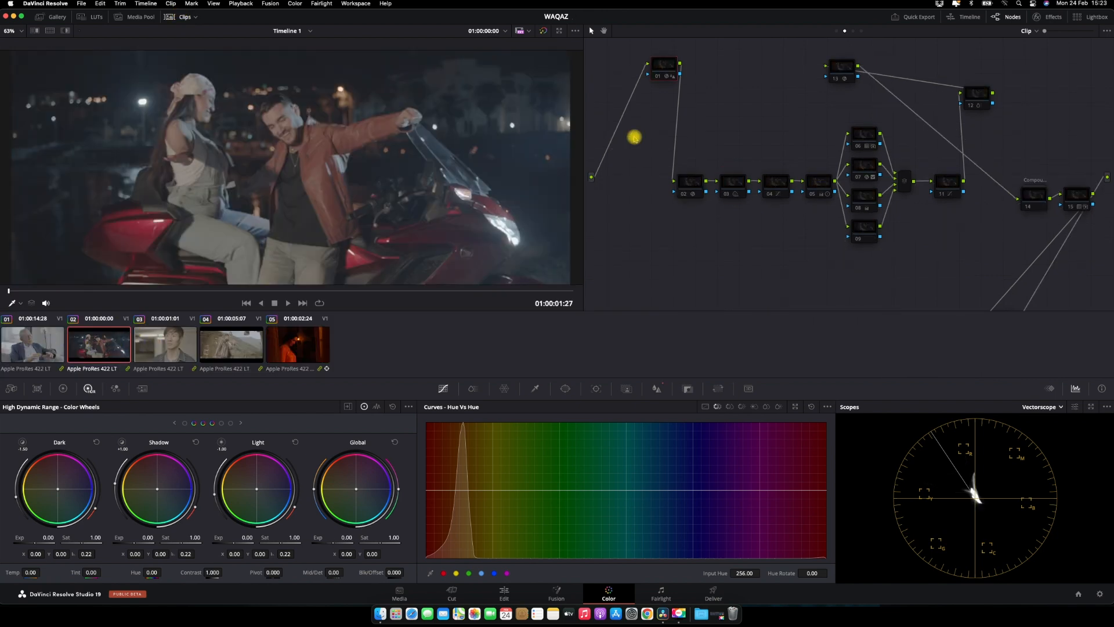
click(183, 17)
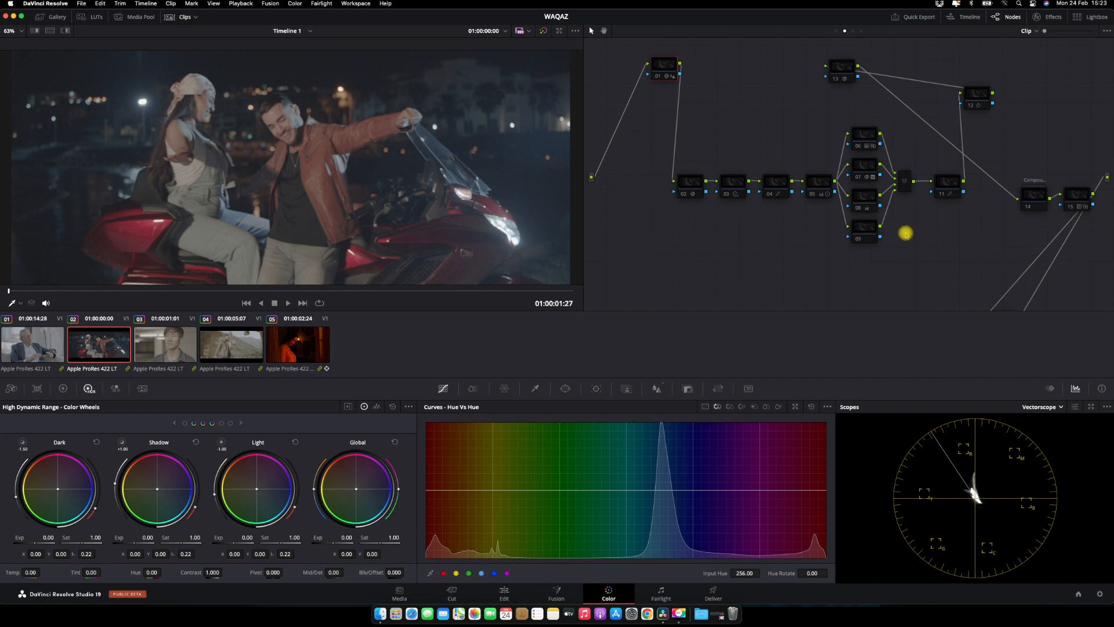
click(700, 199)
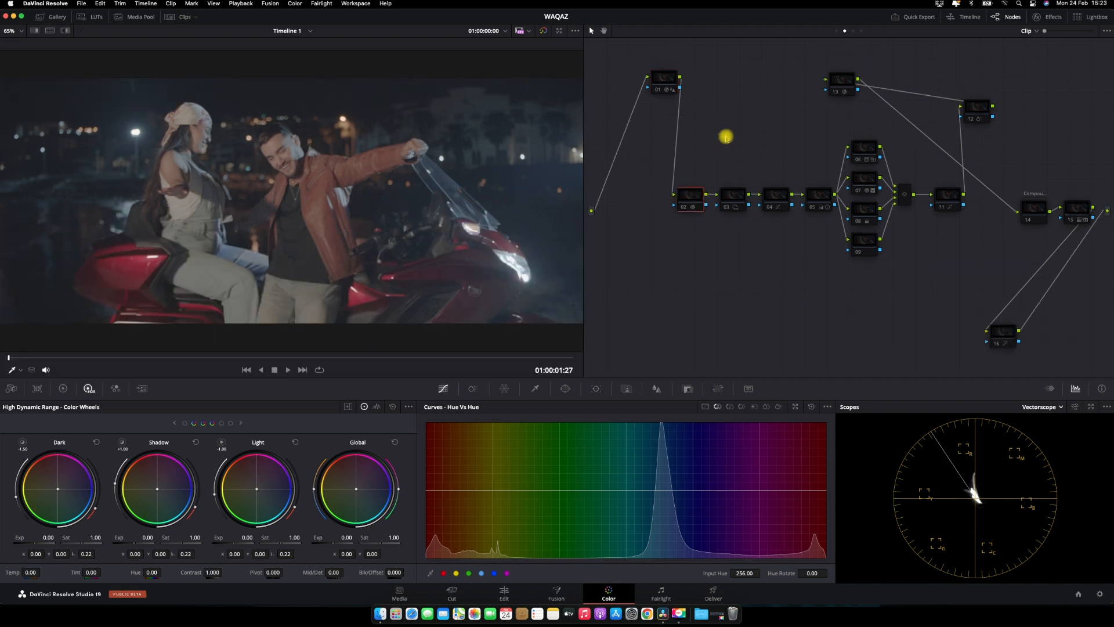
key(ctrl+d)
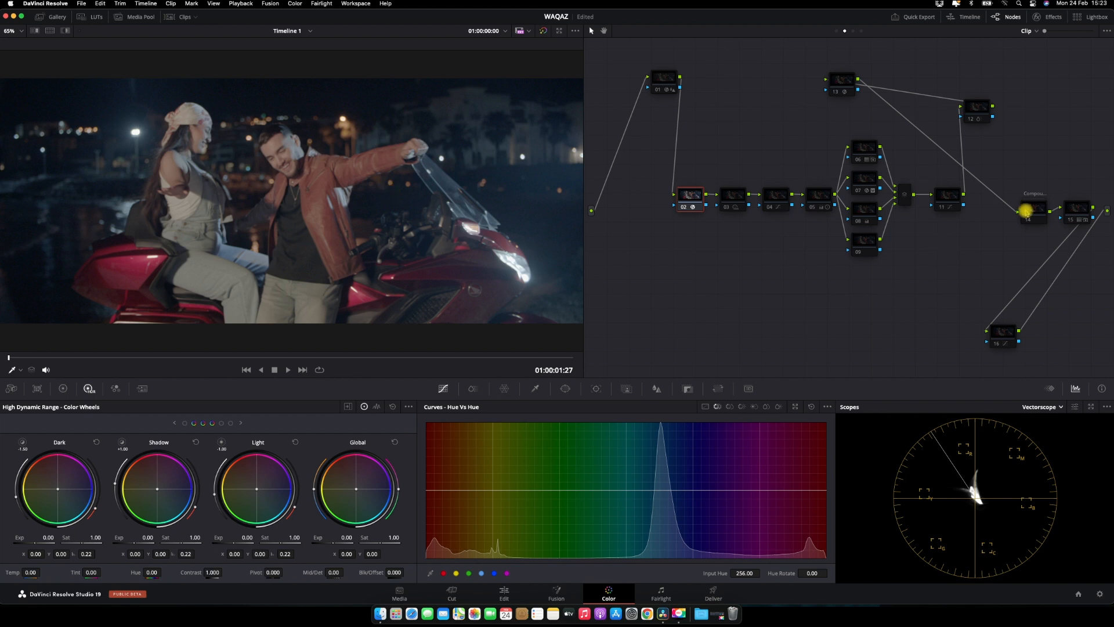
click(1026, 211)
key(ctrl+d)
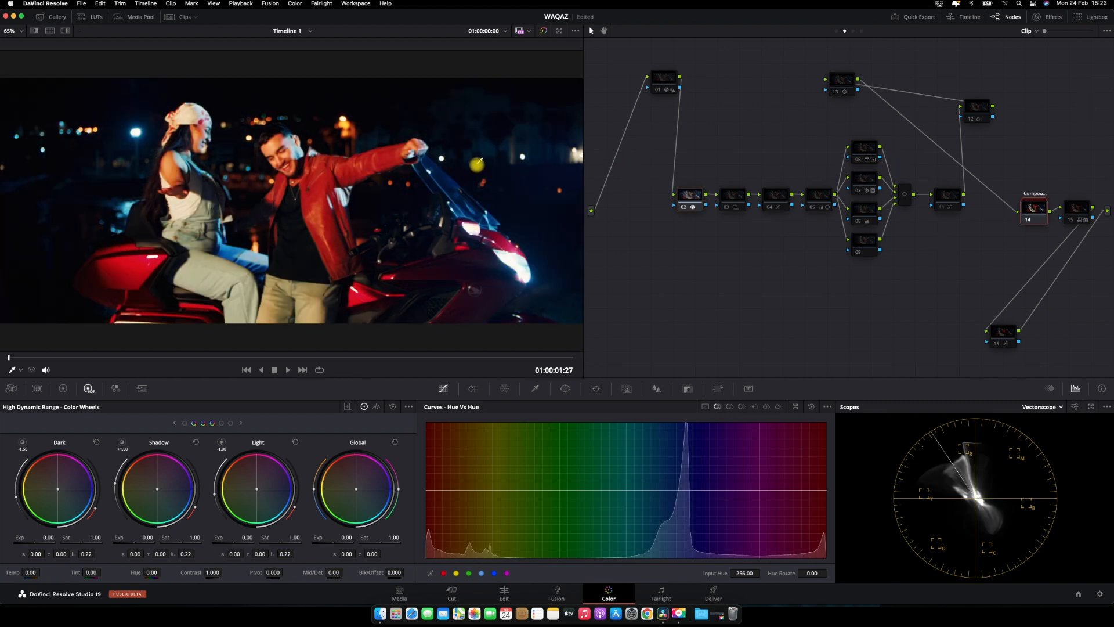
Compare the looks of the timeline's clips, especially clip 02 against clip 05.
click(171, 17)
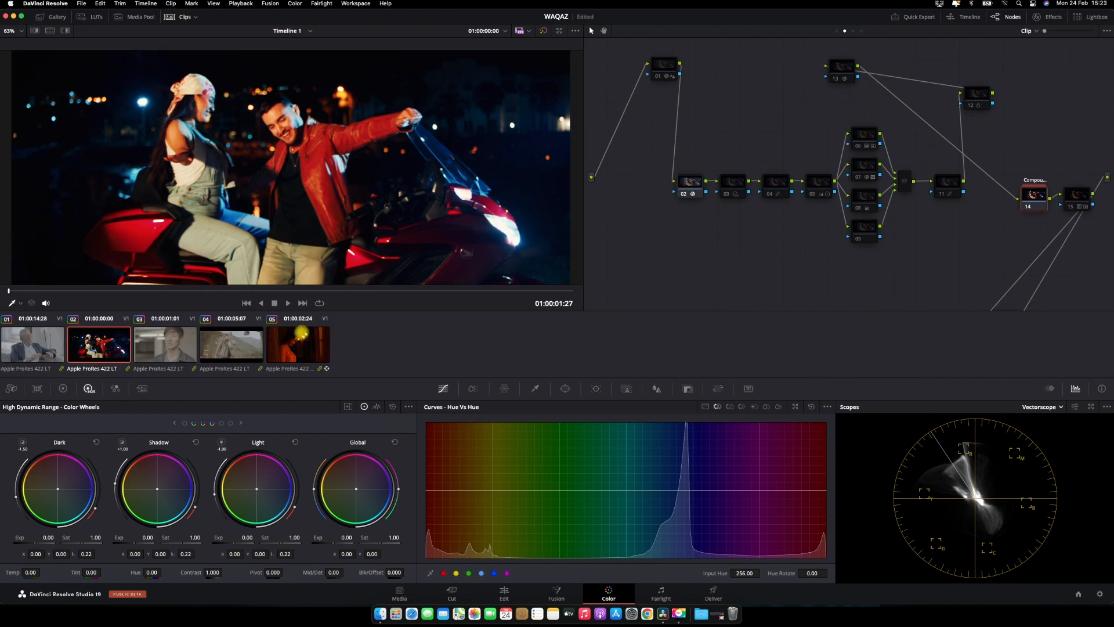
click(301, 332)
click(96, 343)
click(29, 347)
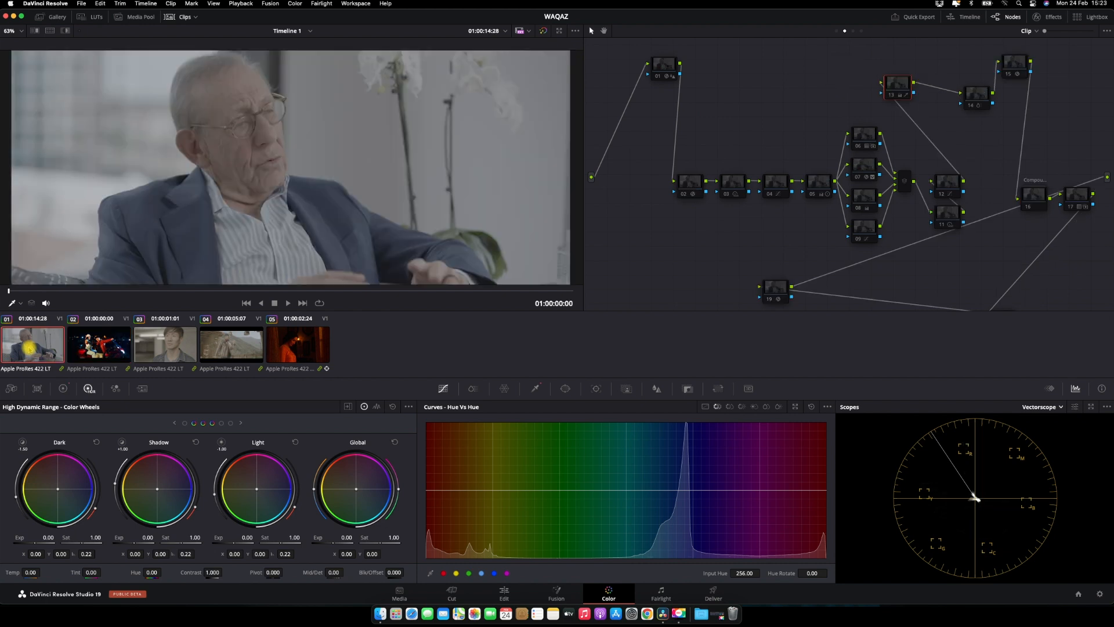
click(170, 346)
click(273, 347)
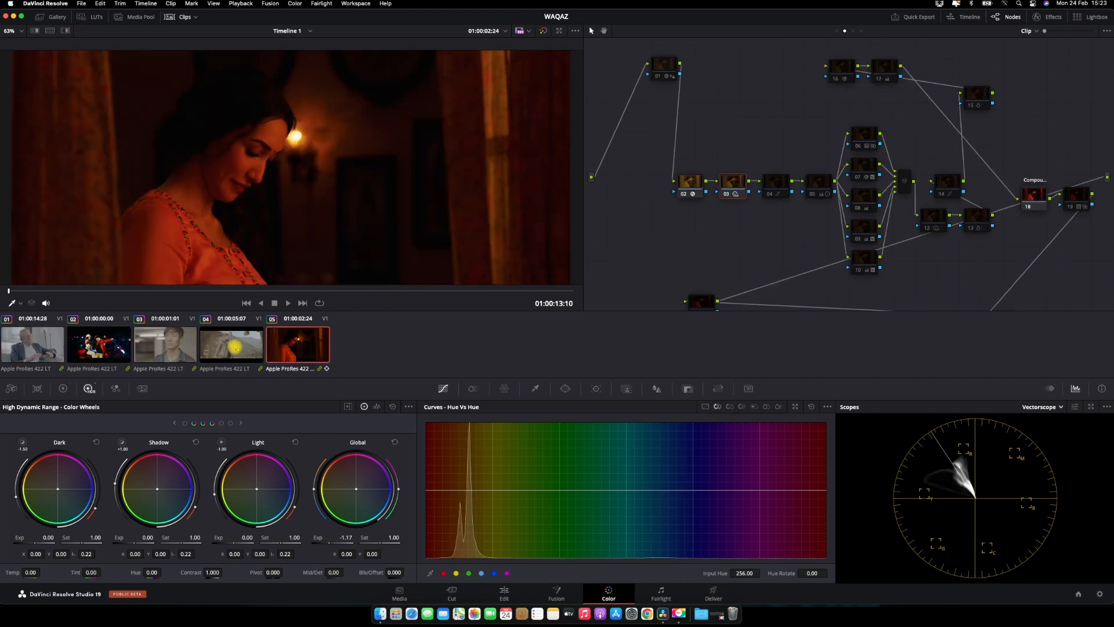
click(235, 347)
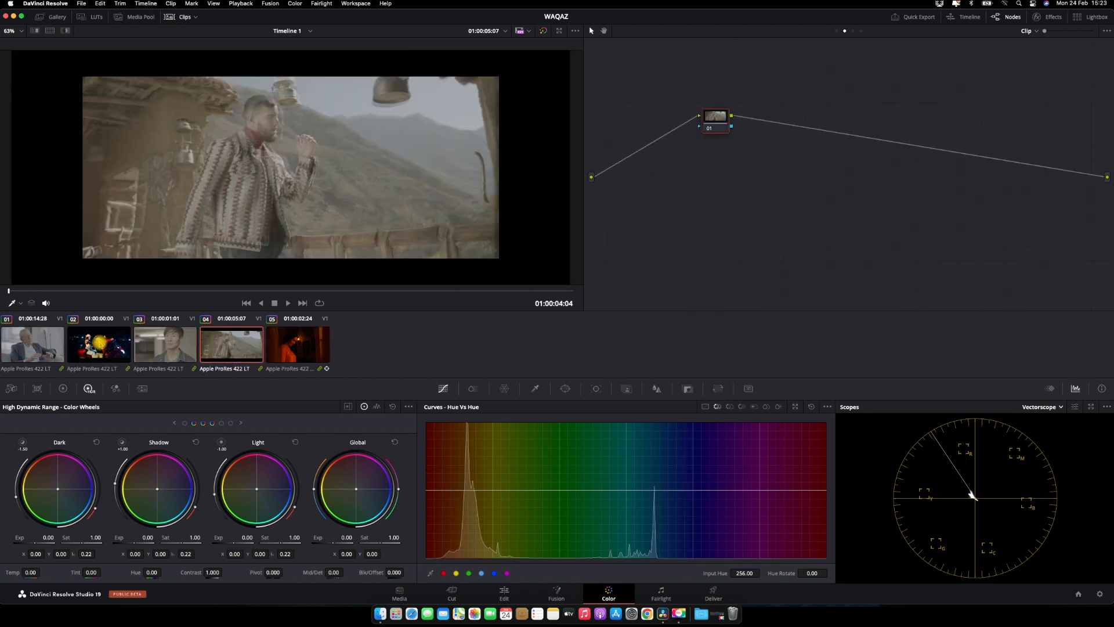
click(99, 347)
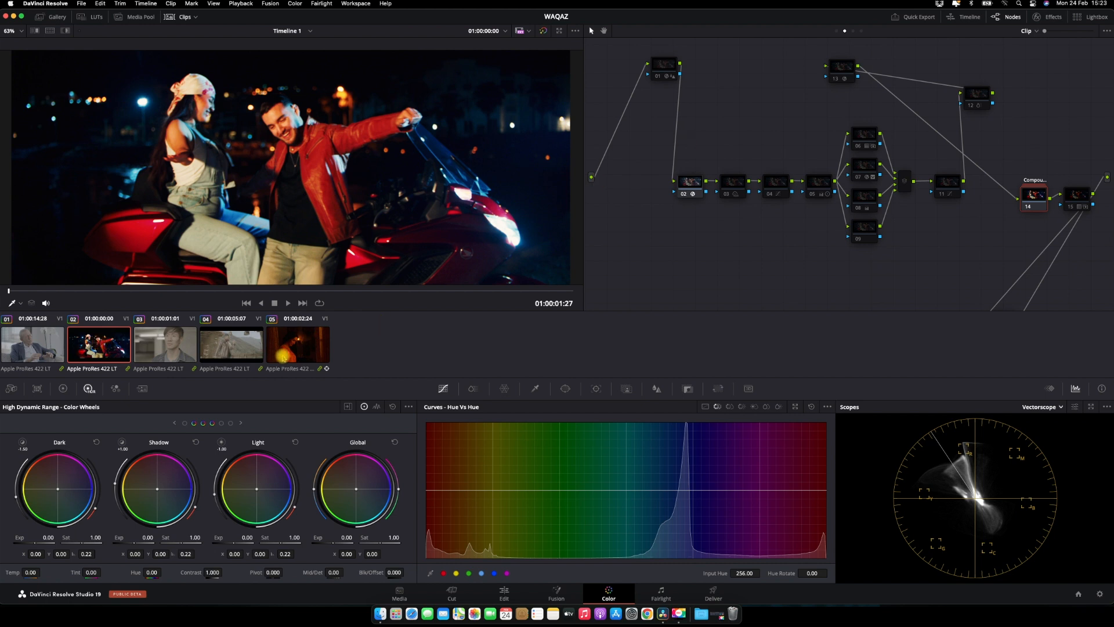
click(284, 358)
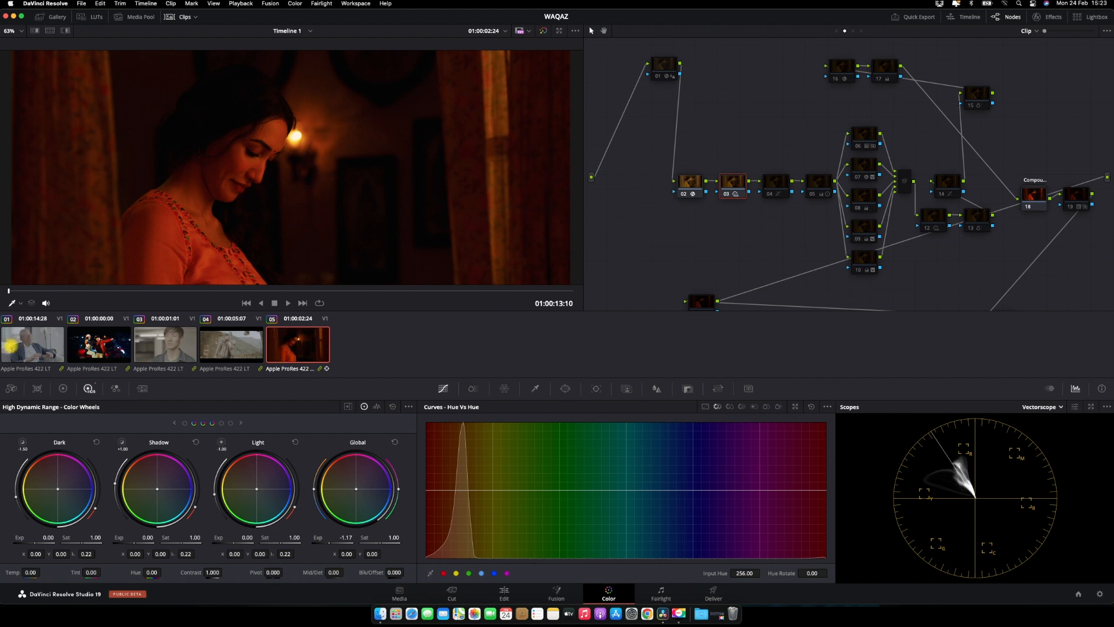
Turn on all grading nodes for clip 01 and clip 02.
click(11, 345)
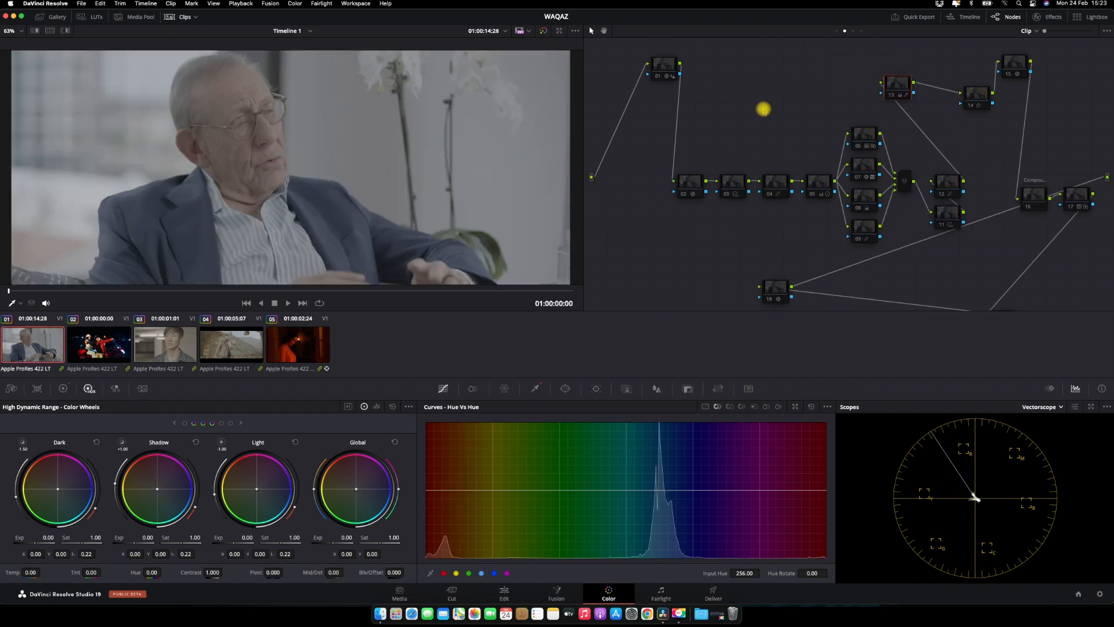
key(alt+d)
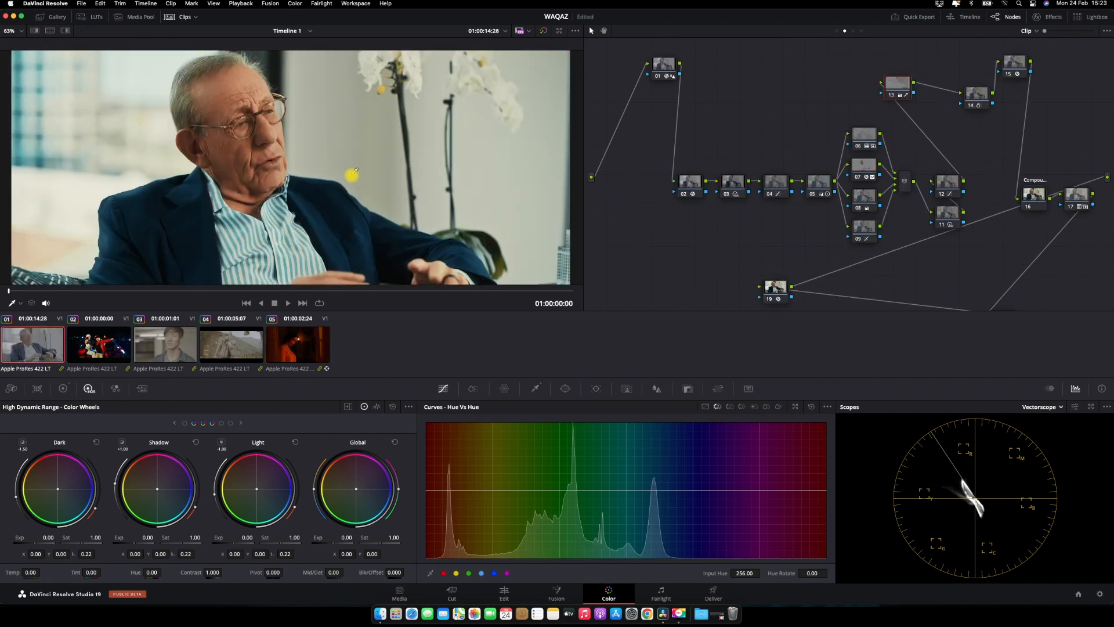
click(104, 348)
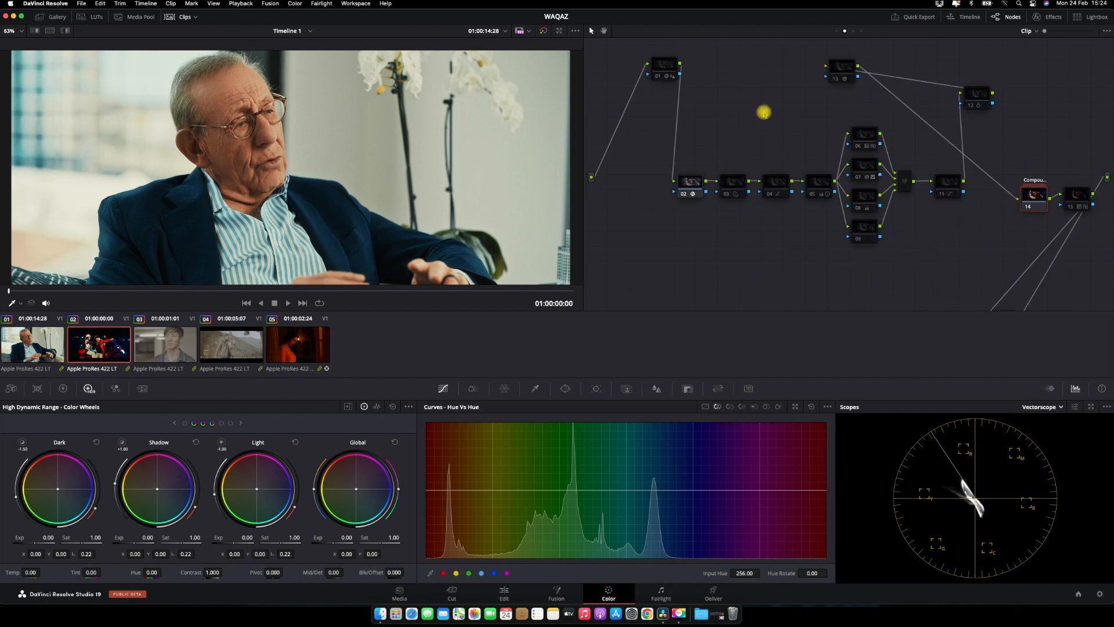
key(alt+d)
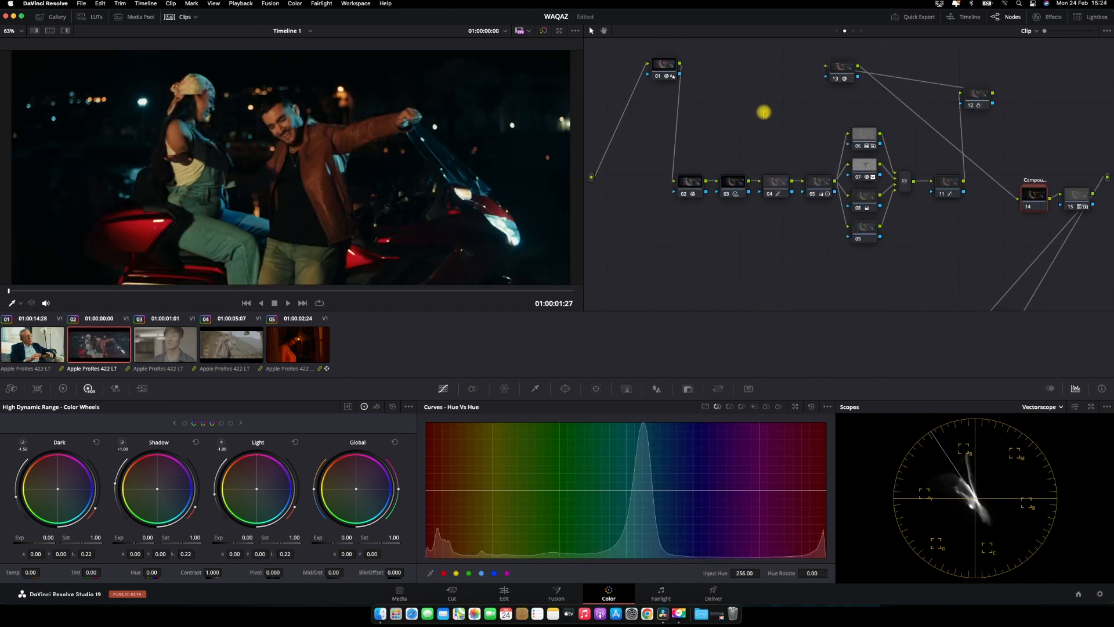
Switch to clip 03, scrub to another frame, and compare it with clip 01 in a Selected Clips split screen.
scroll(393, 200, down, 2)
scroll(391, 206, up, 1)
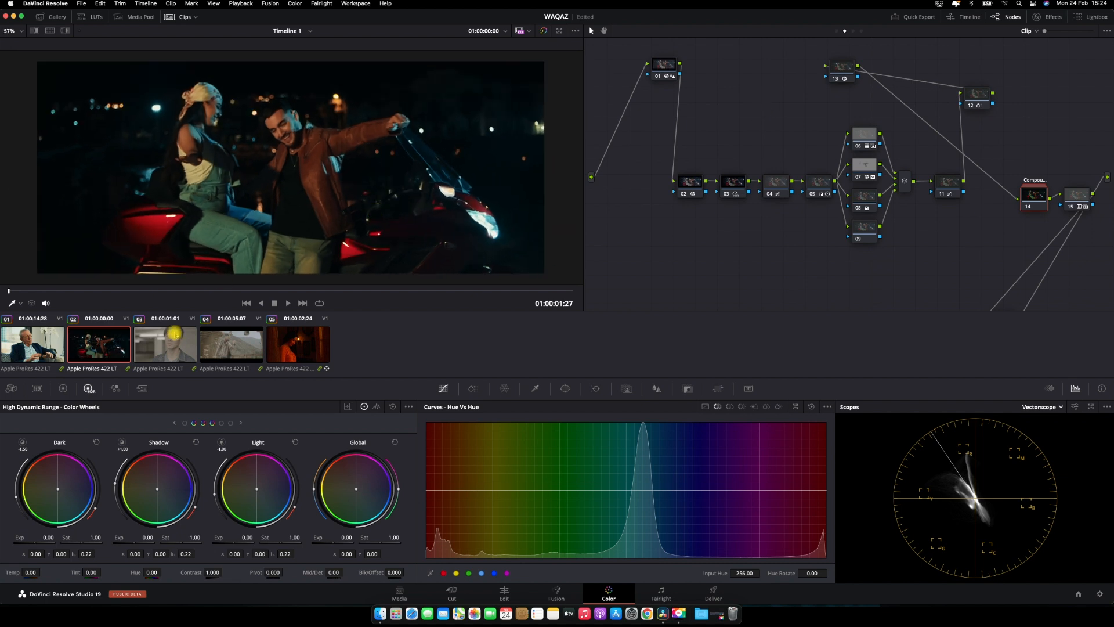
click(174, 335)
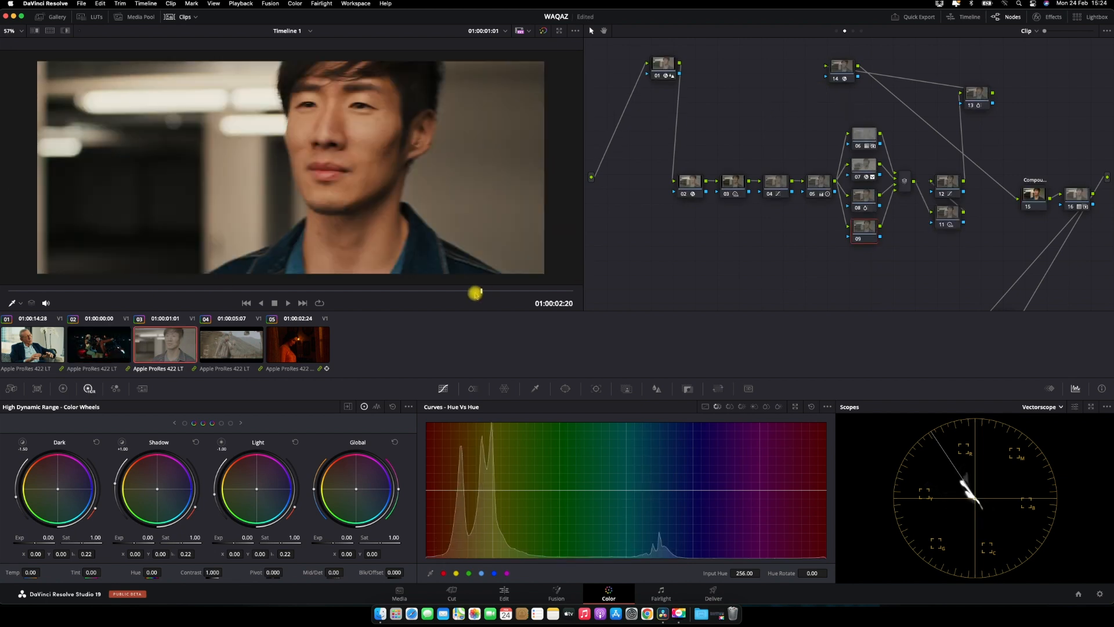
click(477, 292)
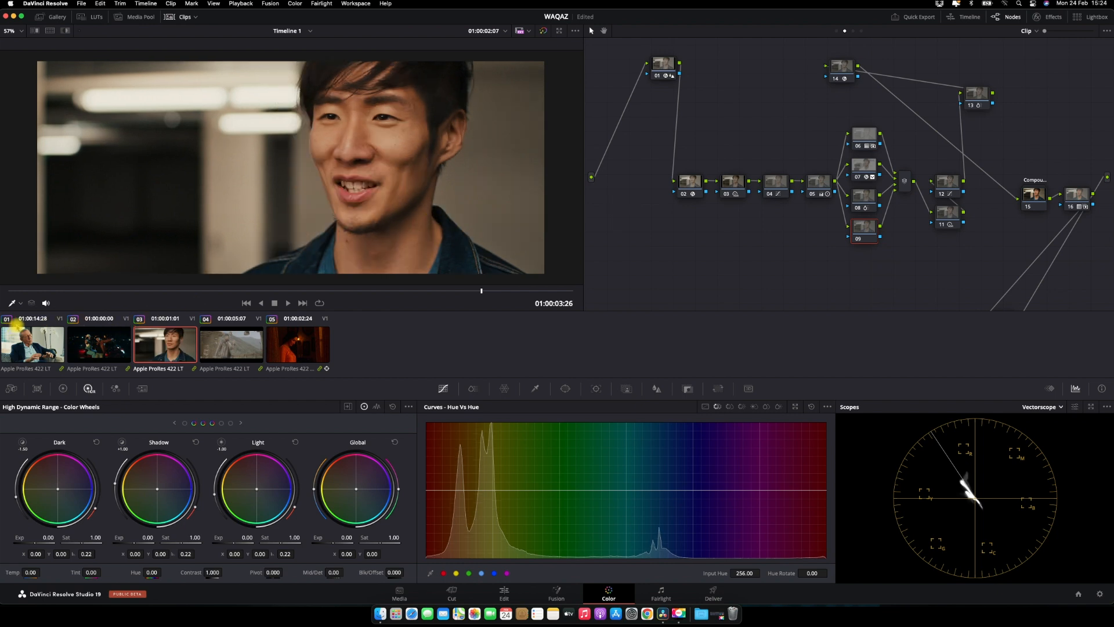
key(alt+super+w)
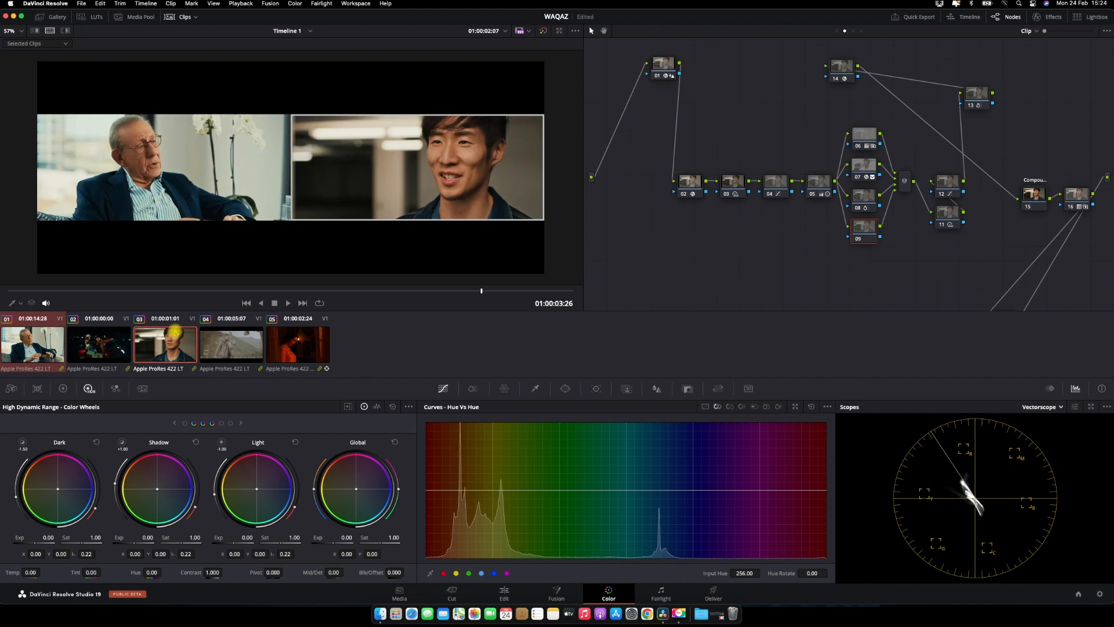
View clip 02, advance to clip 05, and turn off the split screen to inspect the clip on its own.
click(96, 345)
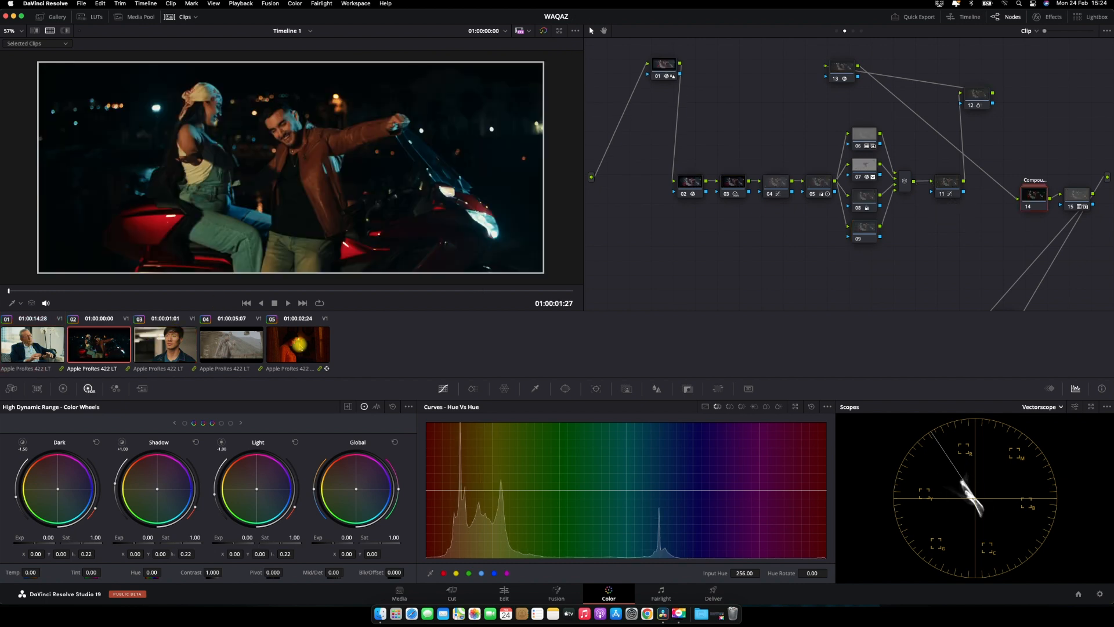
key(Down)
key(Down)
key(Down)
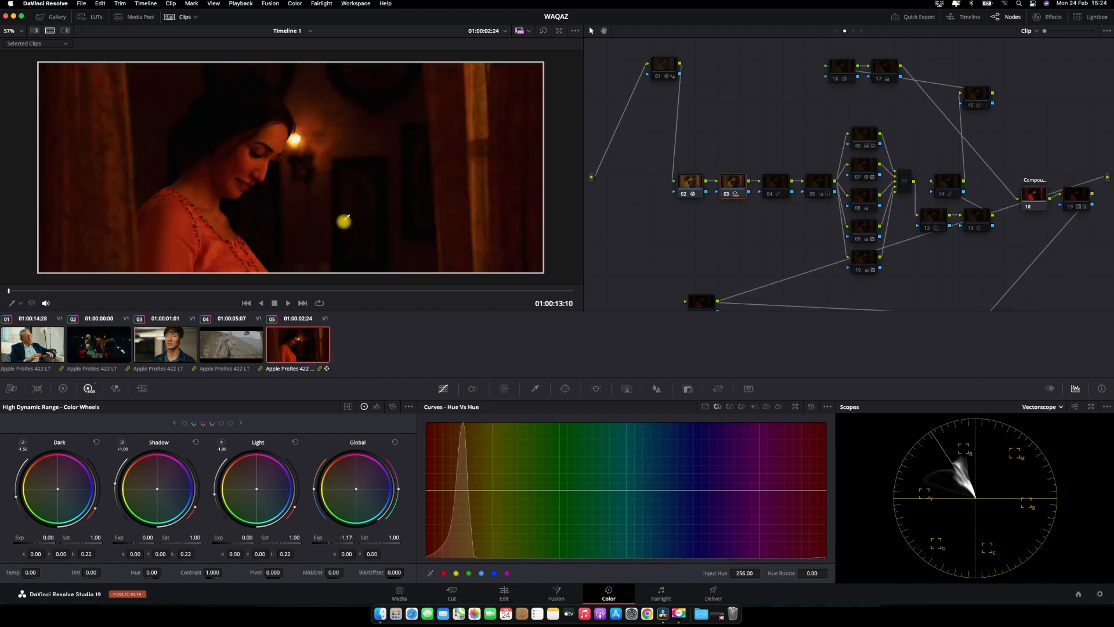
click(65, 31)
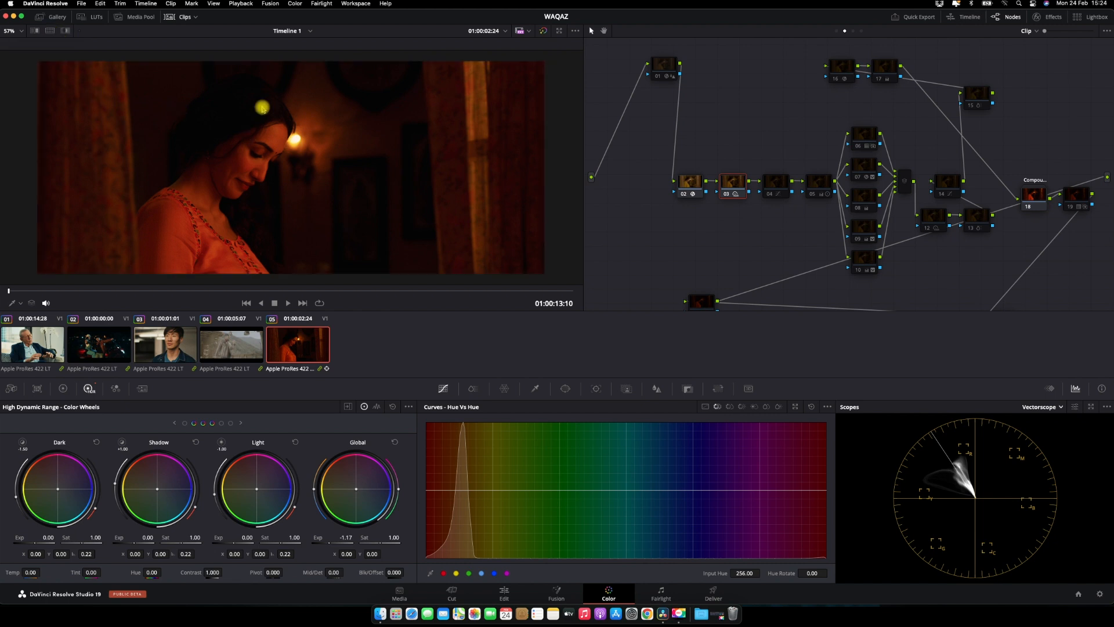
scroll(262, 108, up, 1)
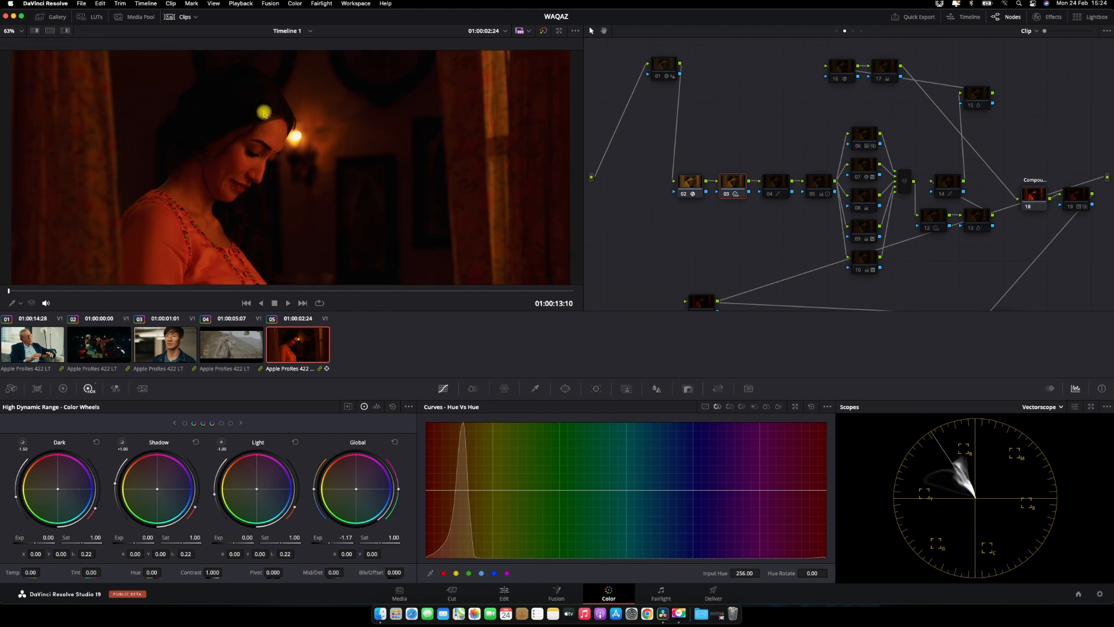
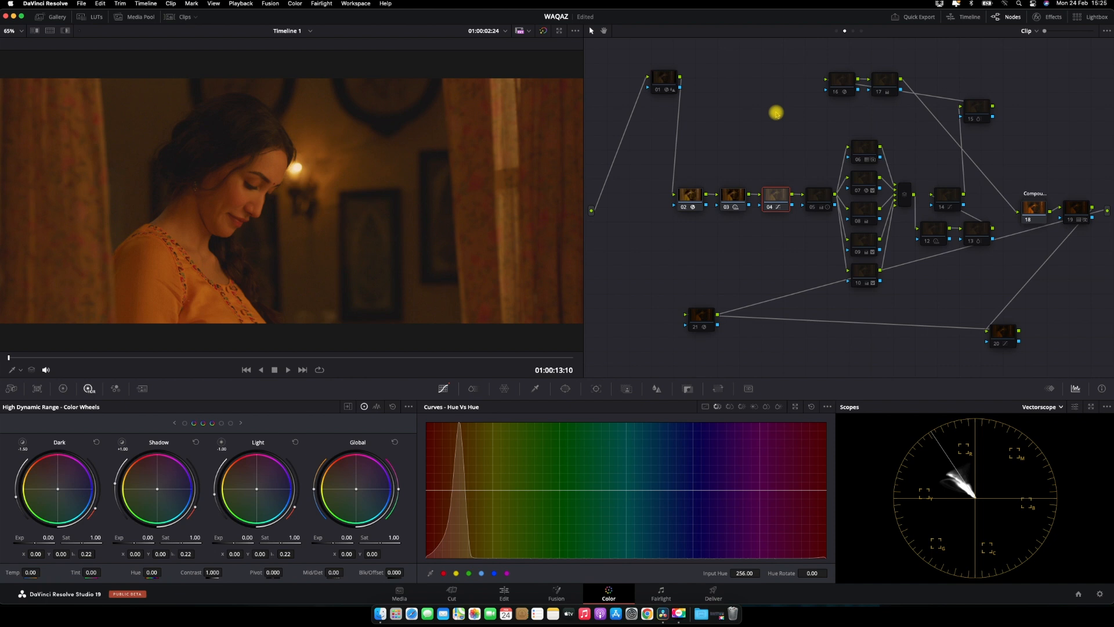
Compare clip 05 in full-screen view with node 04 disabled and enabled.
key(ctrl+d)
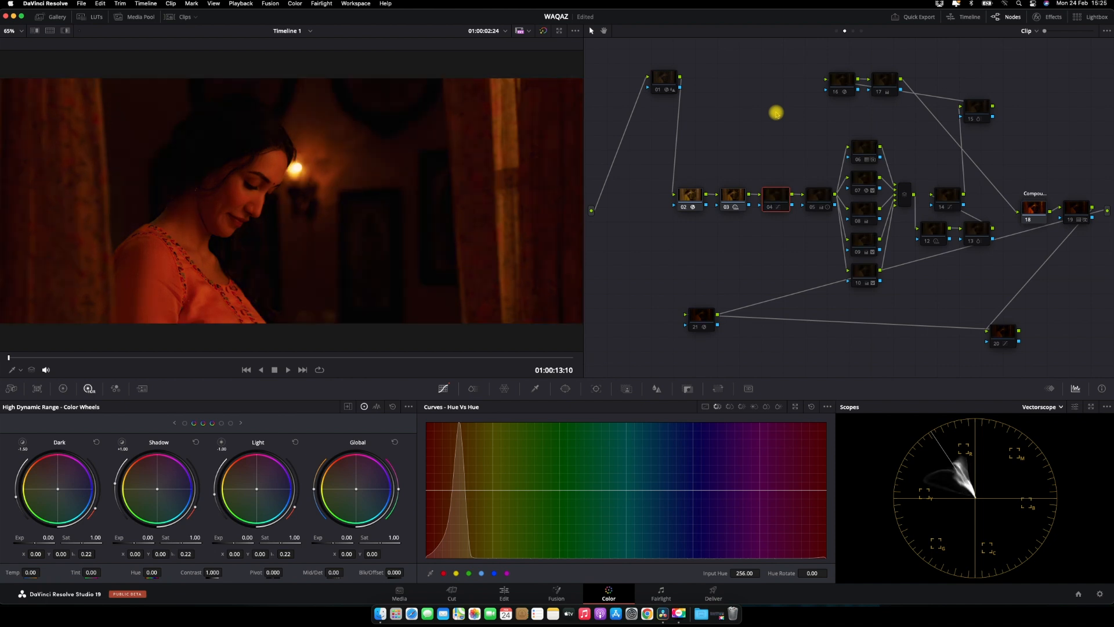
key(super+f)
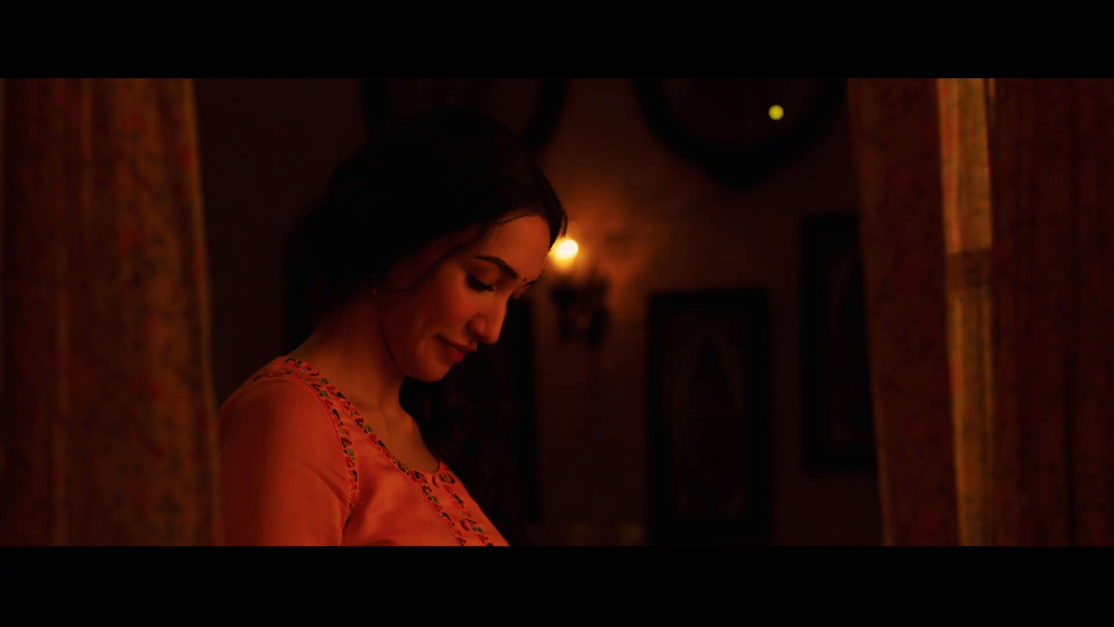
key(ctrl+d)
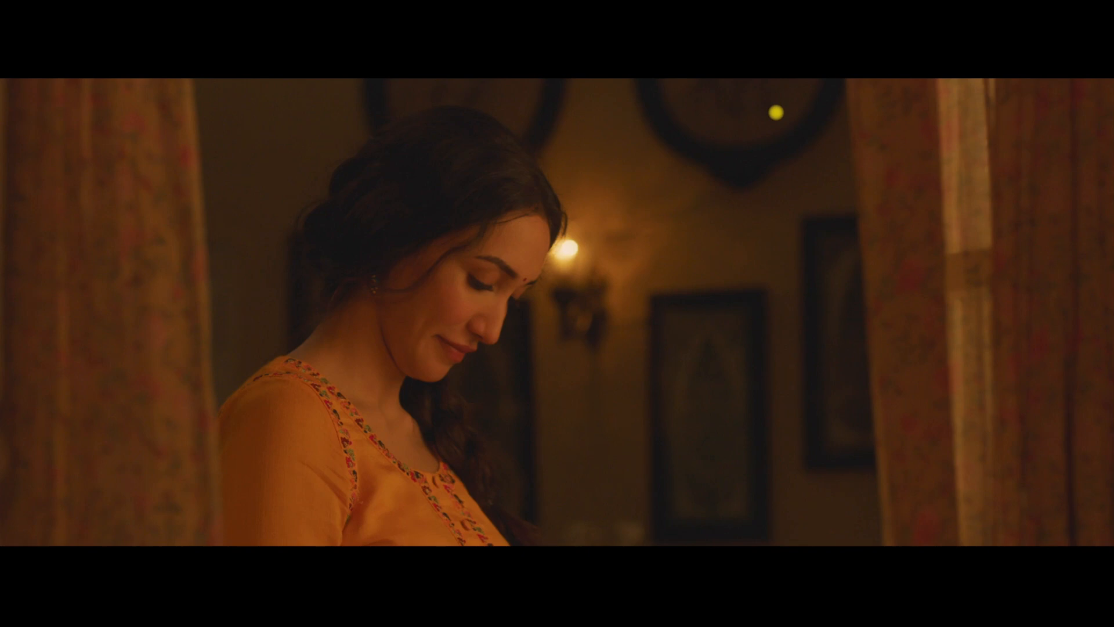
key(super+f)
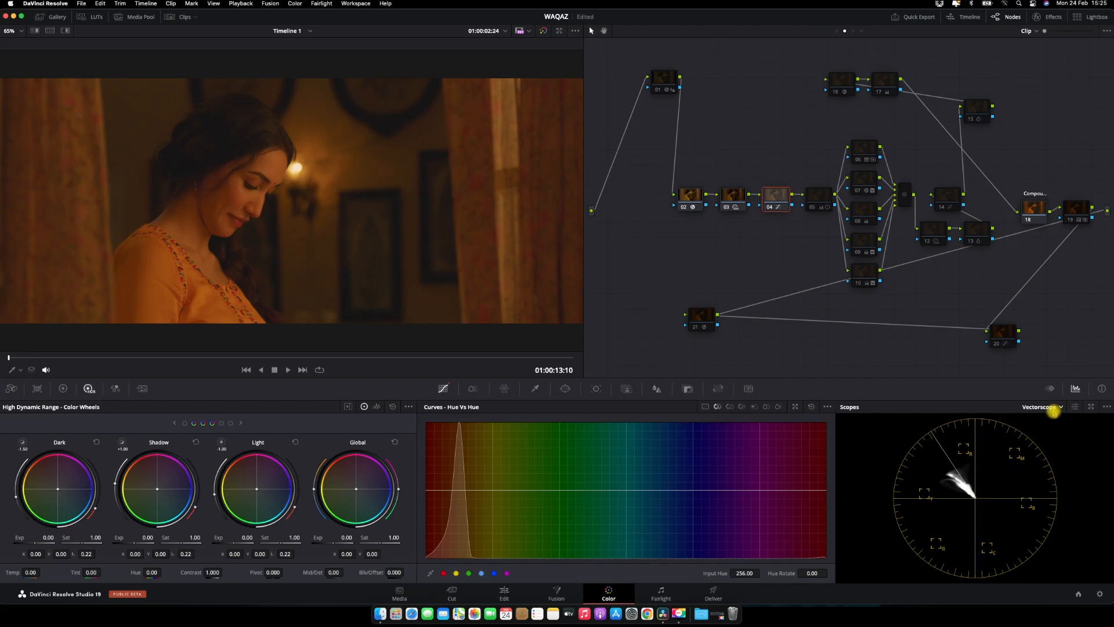
Set the scope display to Waveform and enable node 05 on clip 05.
click(1053, 406)
click(1047, 430)
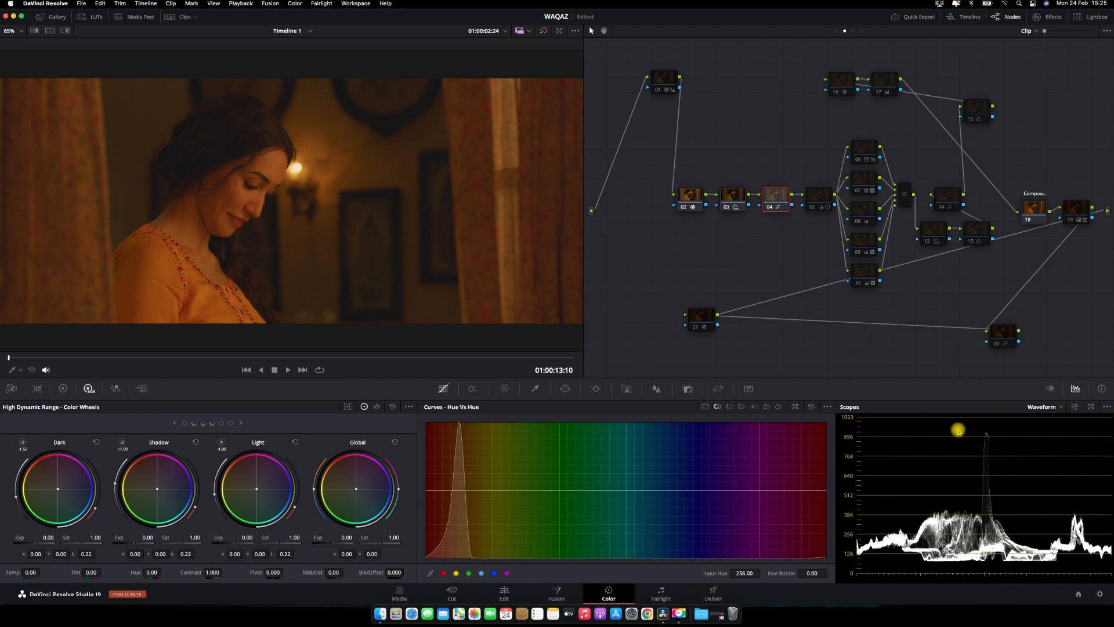
click(819, 194)
key(ctrl+d)
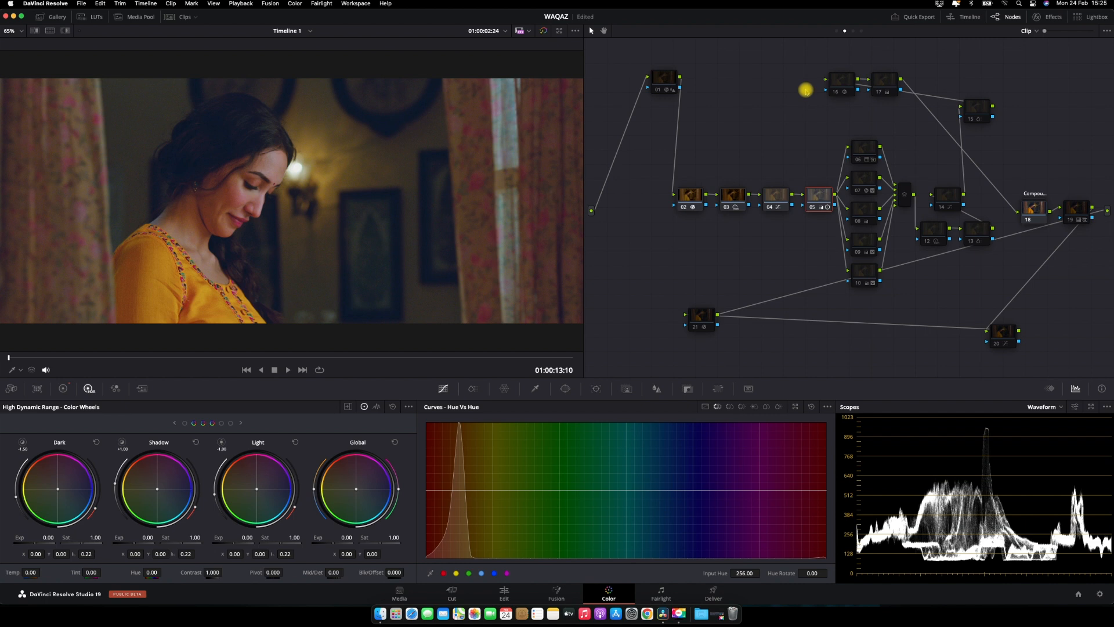
Show node 05's adjustments in the Primaries color bars and inspect the image in full-screen view.
click(63, 388)
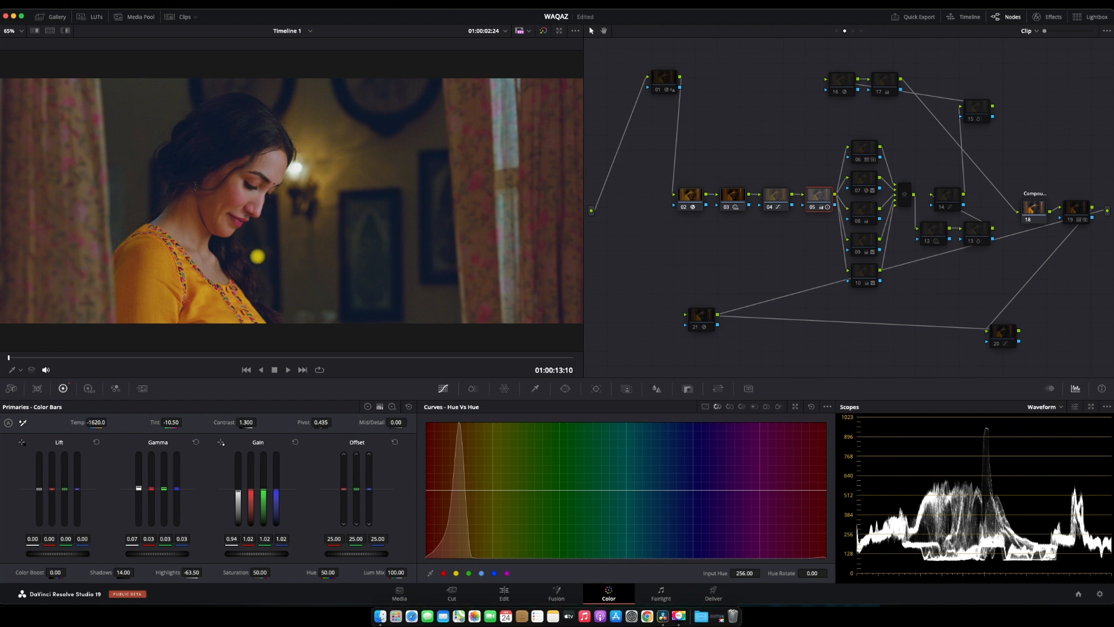
key(super+f)
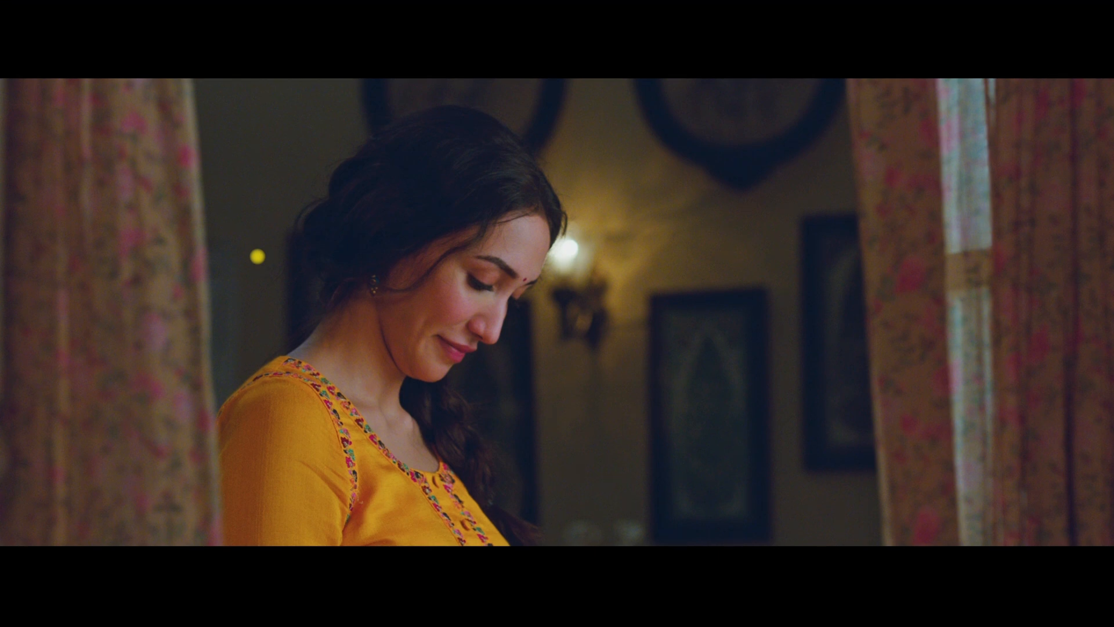
key(super+f)
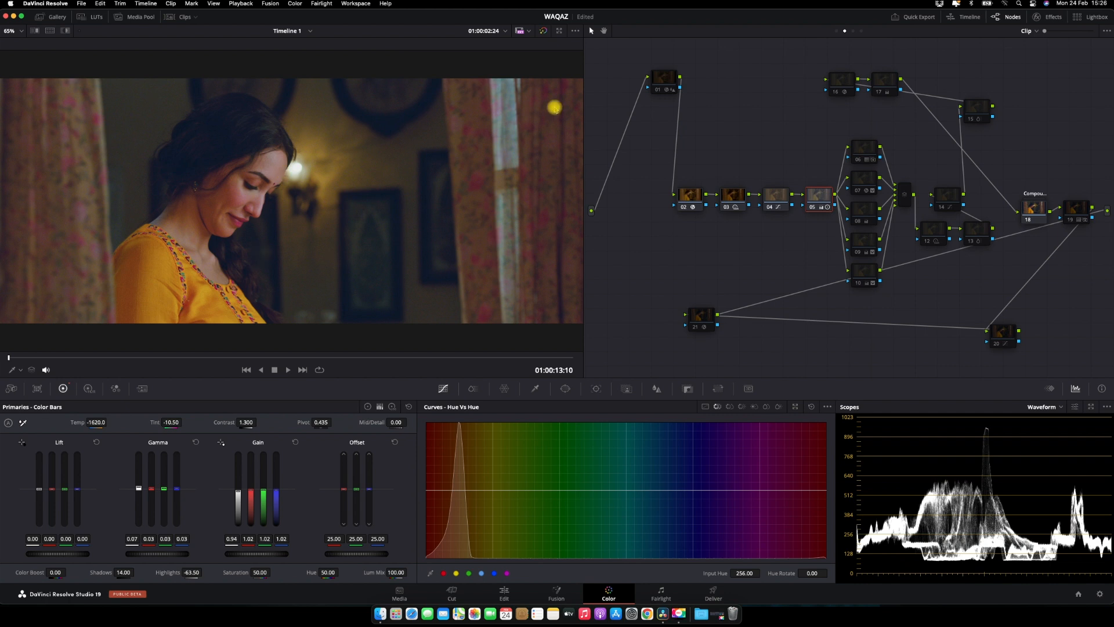
Preview node 06 by switching it on and off, and return to node 05's primary adjustments.
click(860, 159)
click(860, 159)
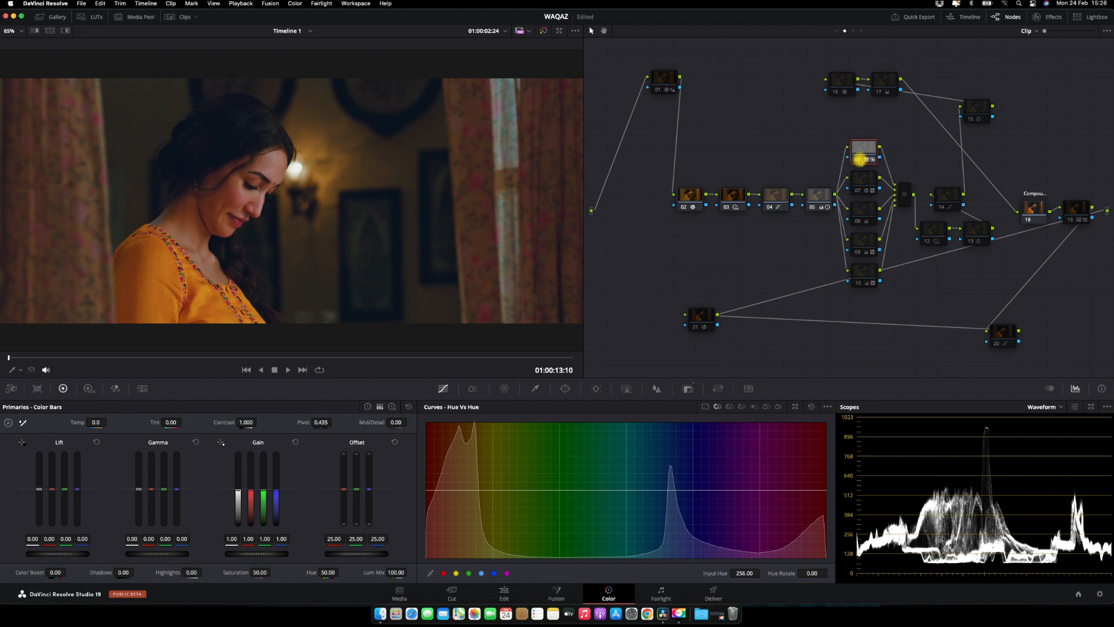
click(860, 159)
click(816, 201)
click(862, 145)
click(824, 191)
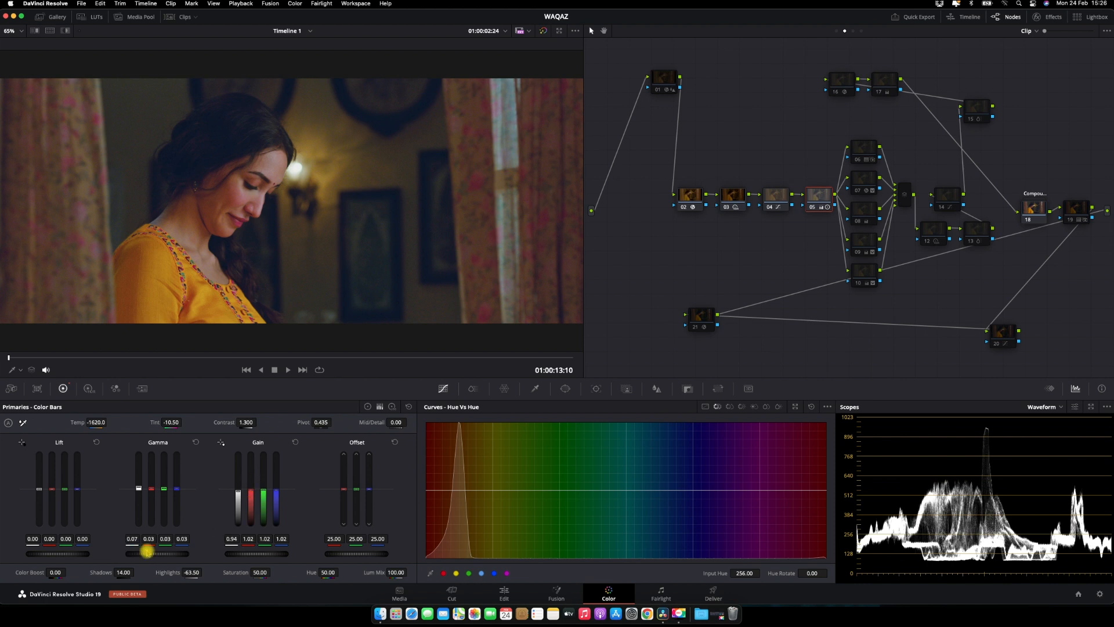
Show node 05's primaries as color wheels and toggle the node off and on to compare.
click(367, 407)
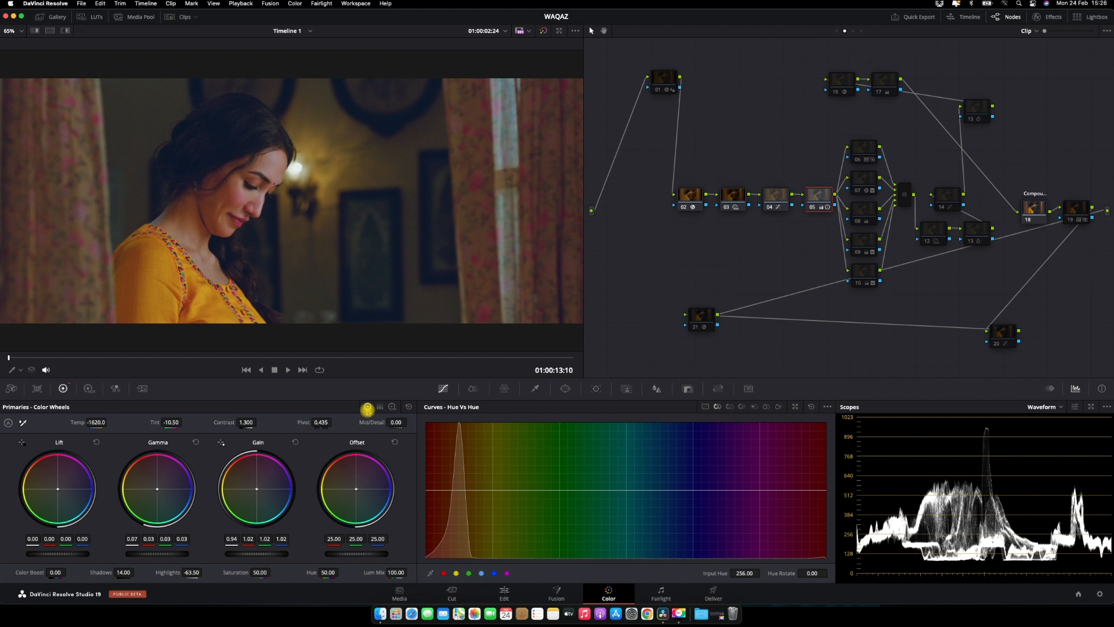
key(ctrl+d)
key(ctrl+d)
Enable nodes 06 and 19, and move compound node 18 and node 19 higher in the node graph.
key(shift+apostrophe)
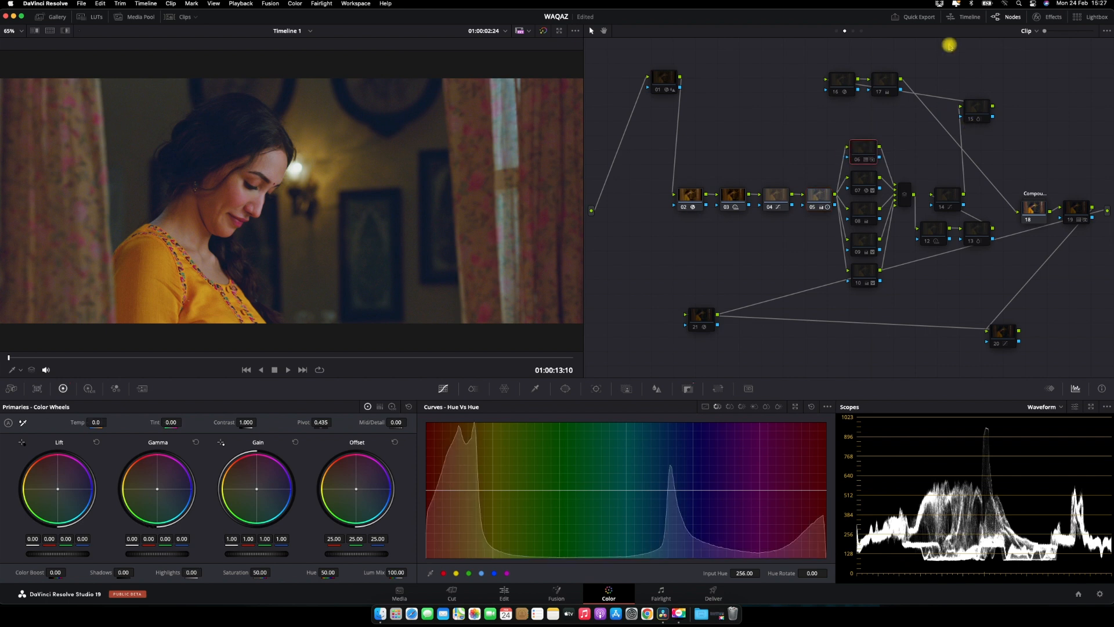
key(super+d)
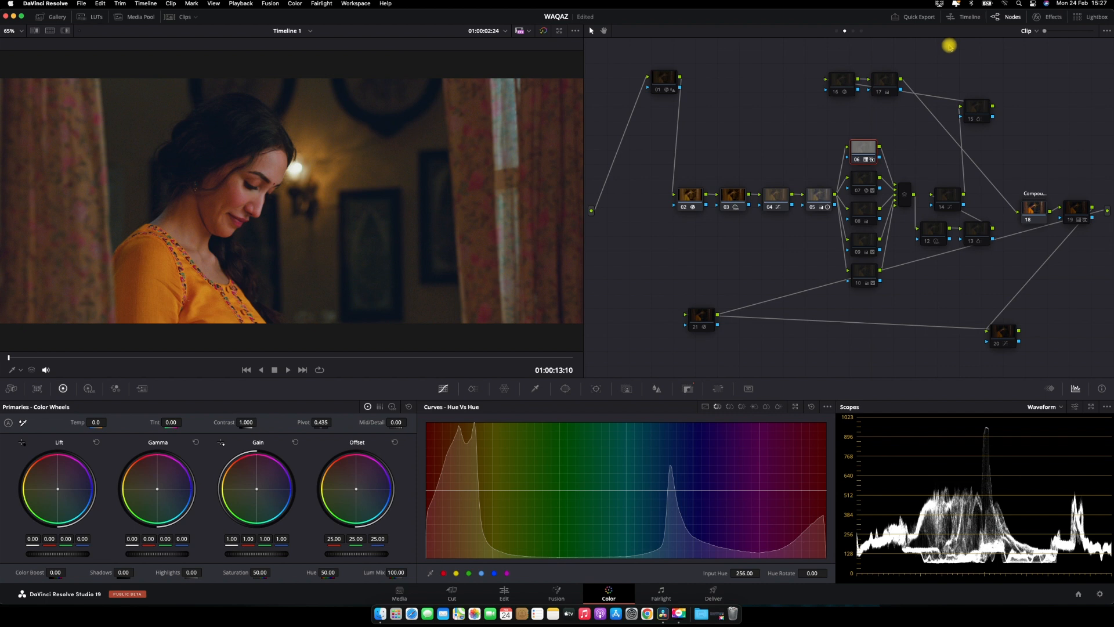
drag(1077, 211, 1031, 152)
drag(1065, 205, 1070, 178)
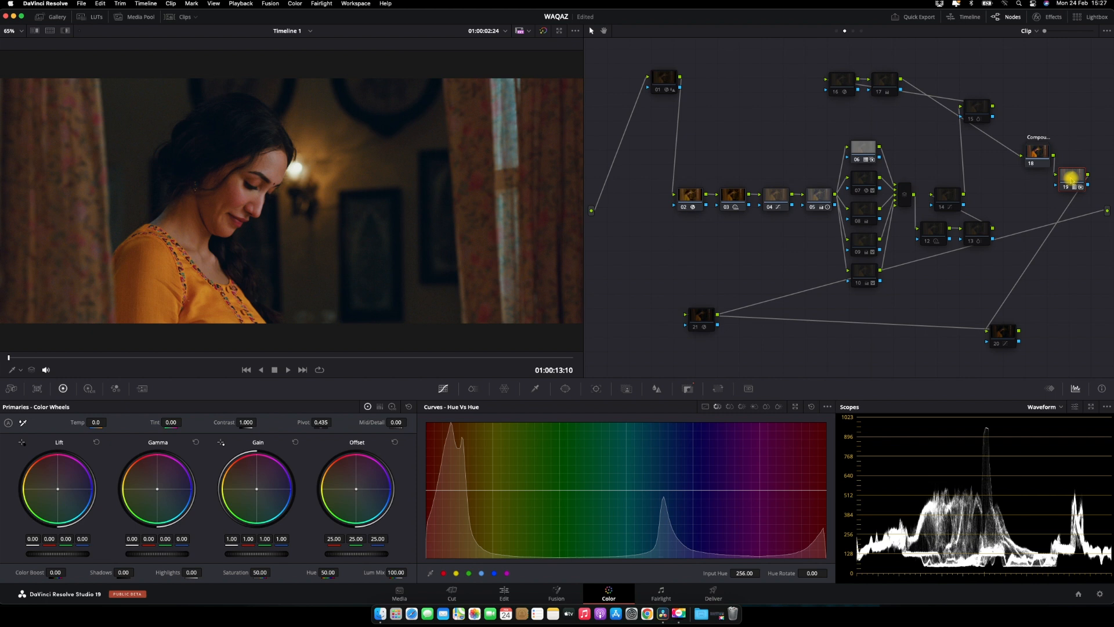
Enable node 07, and examine the area it affects with Highlight and its Hue Vs Sat curve.
click(863, 179)
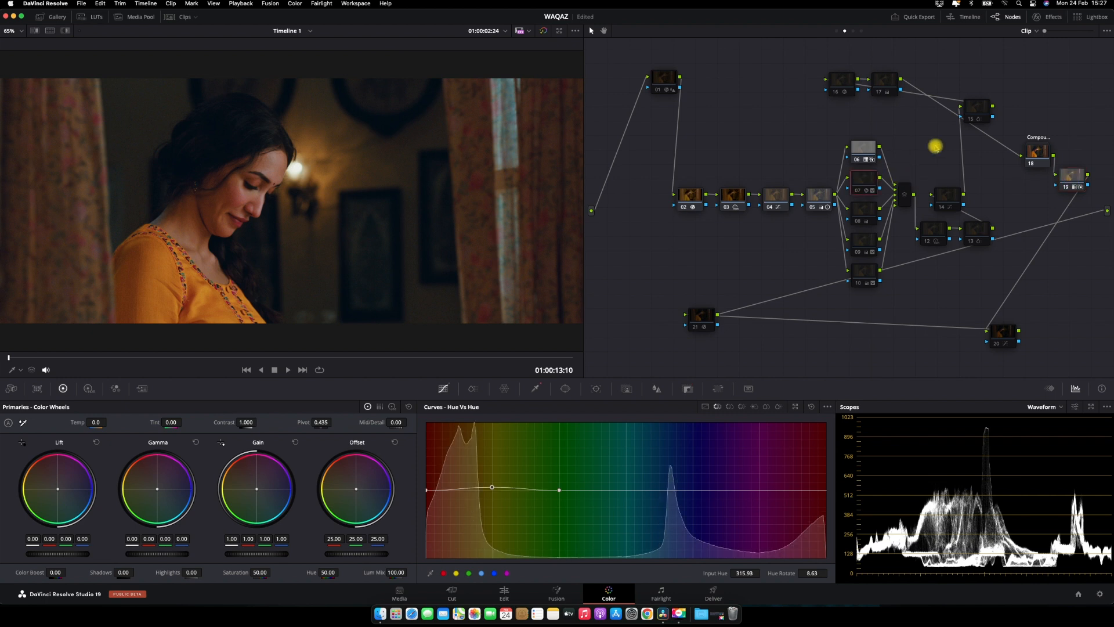
click(67, 31)
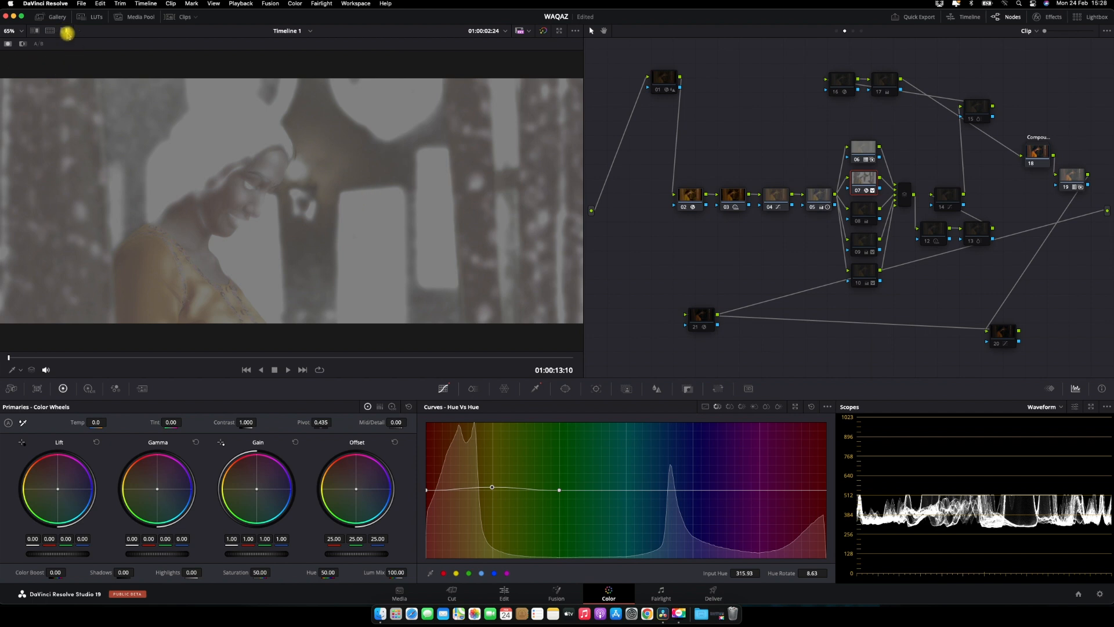
key(shift+h)
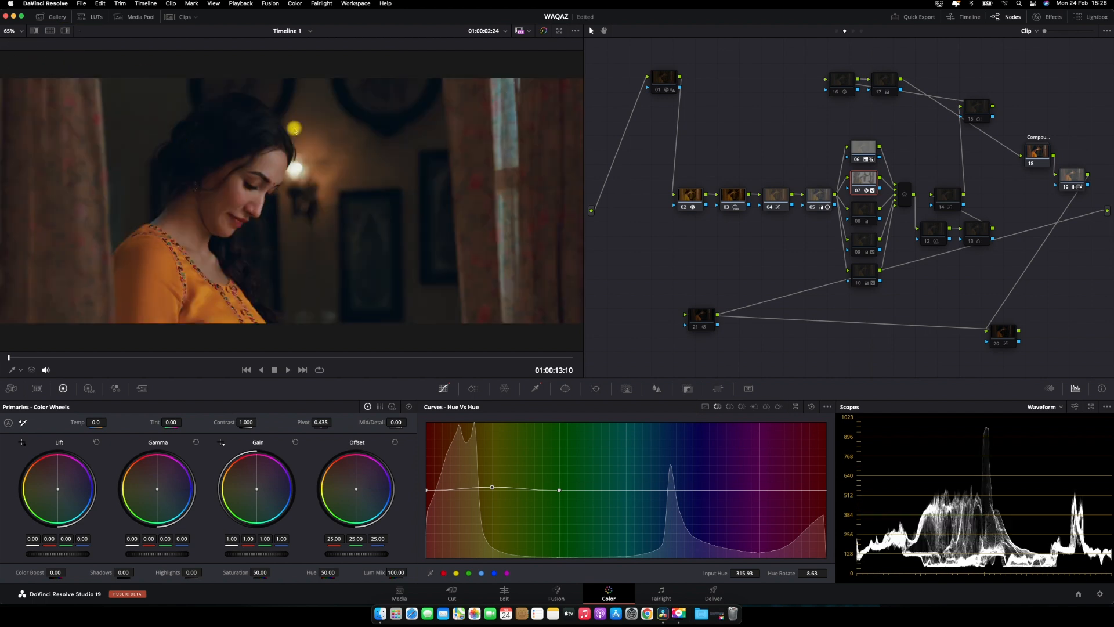
click(730, 406)
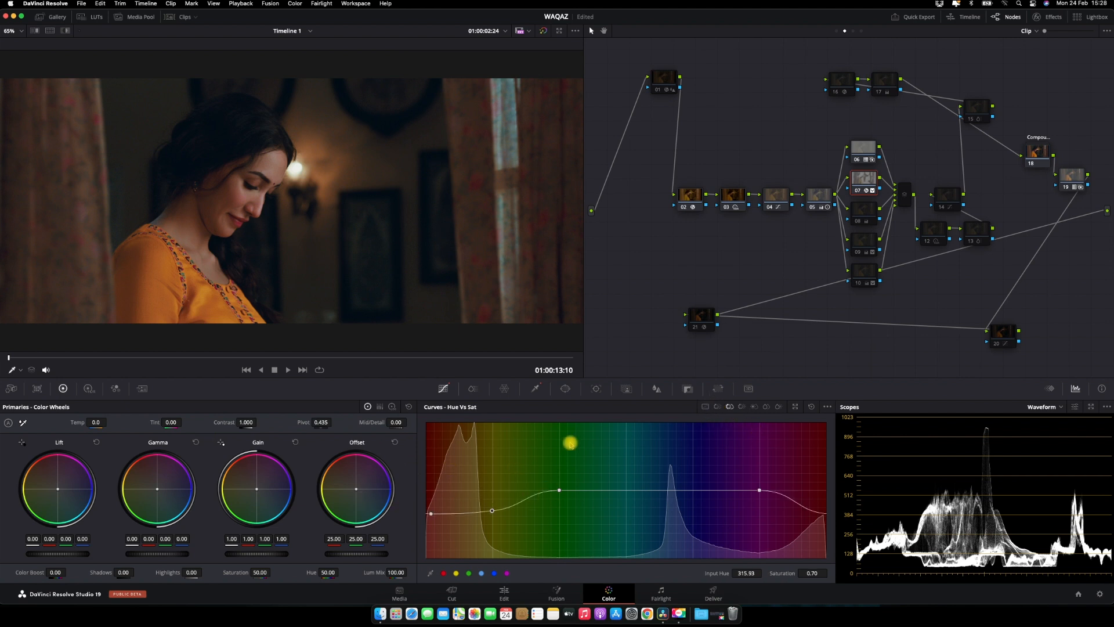
Preview node 08 by switching it on and off, and examine its adjustments alongside those of nodes 05 and 07.
click(865, 215)
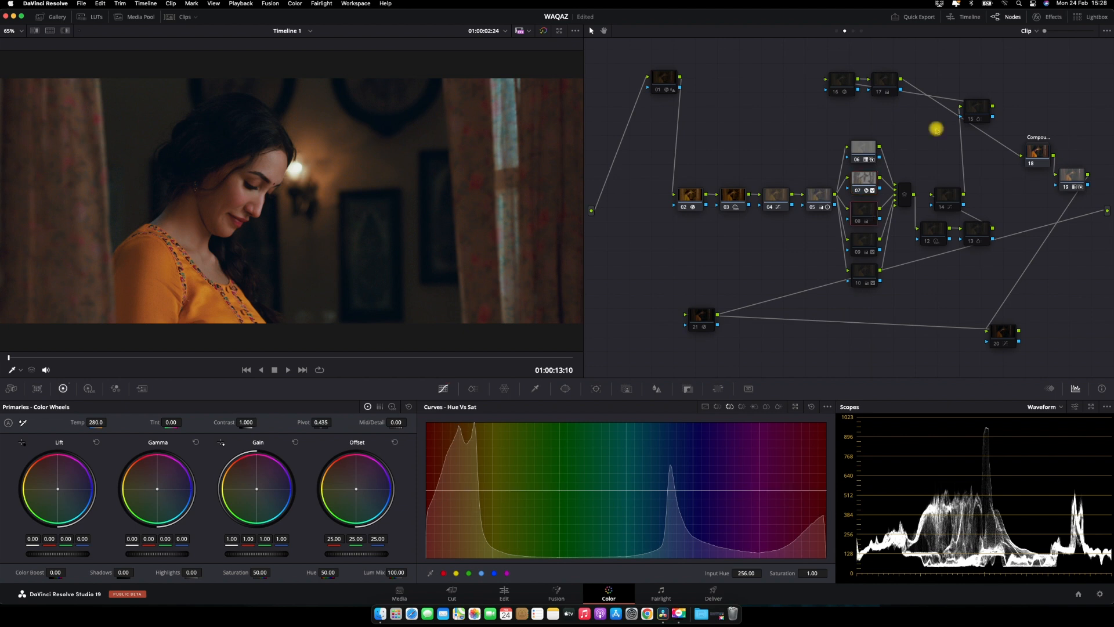
click(855, 223)
click(855, 224)
click(819, 198)
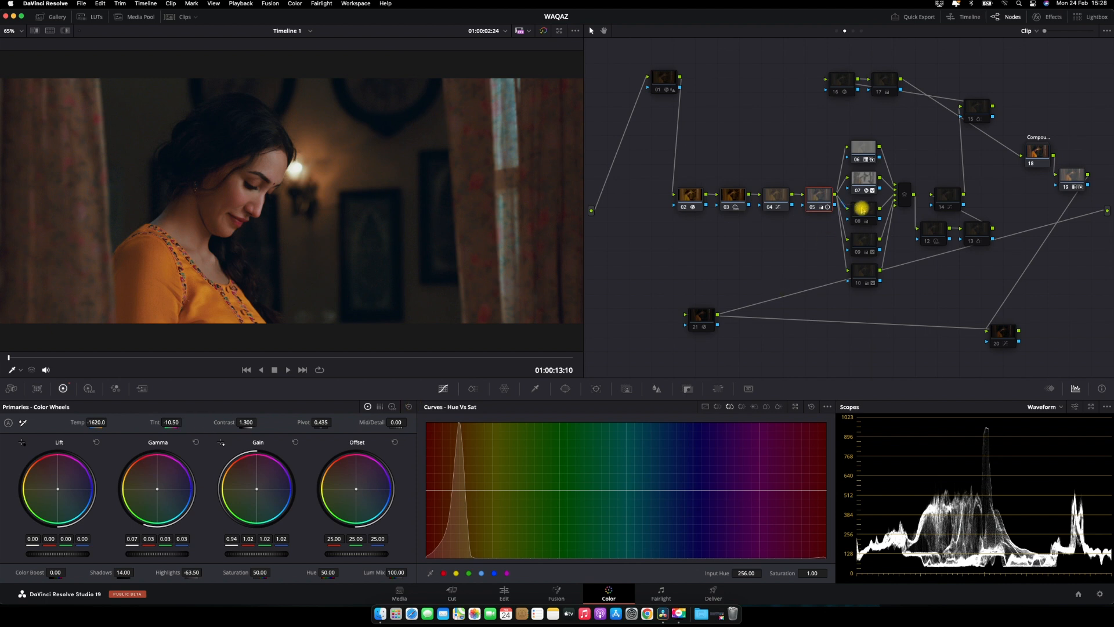
click(864, 213)
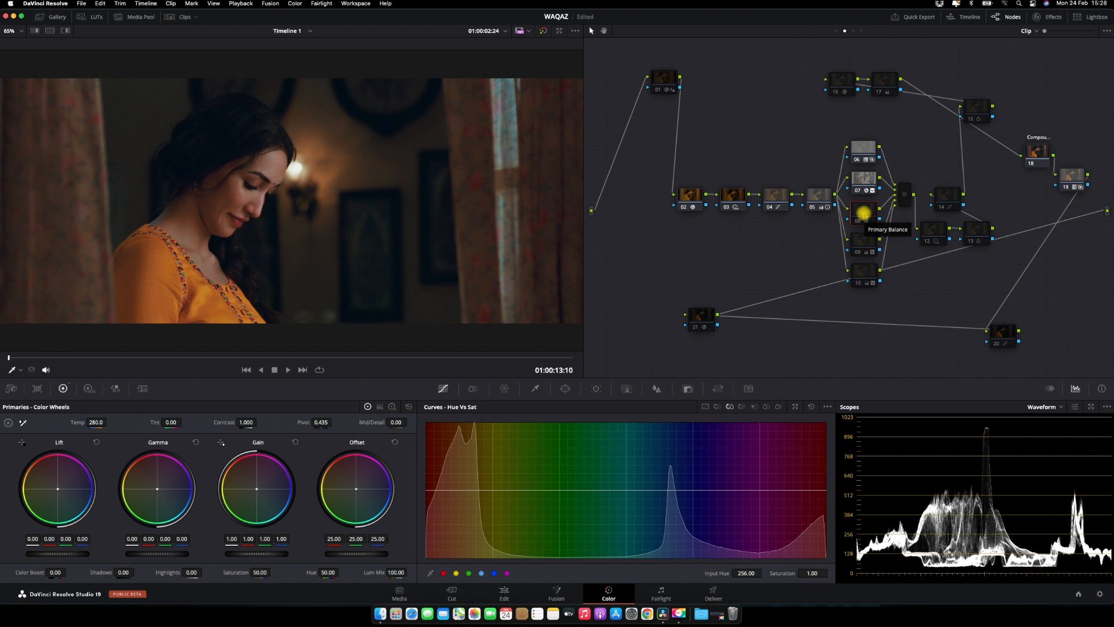
click(865, 178)
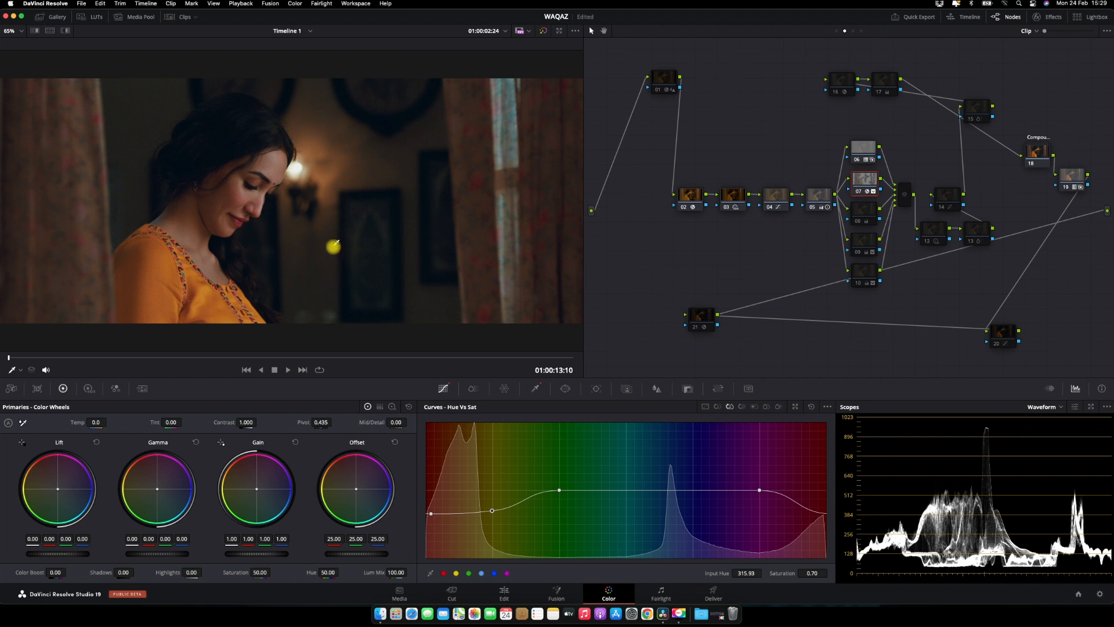
Select node 05 and compare clip 05 with all grades bypassed and restored.
click(817, 199)
drag(816, 199, 818, 196)
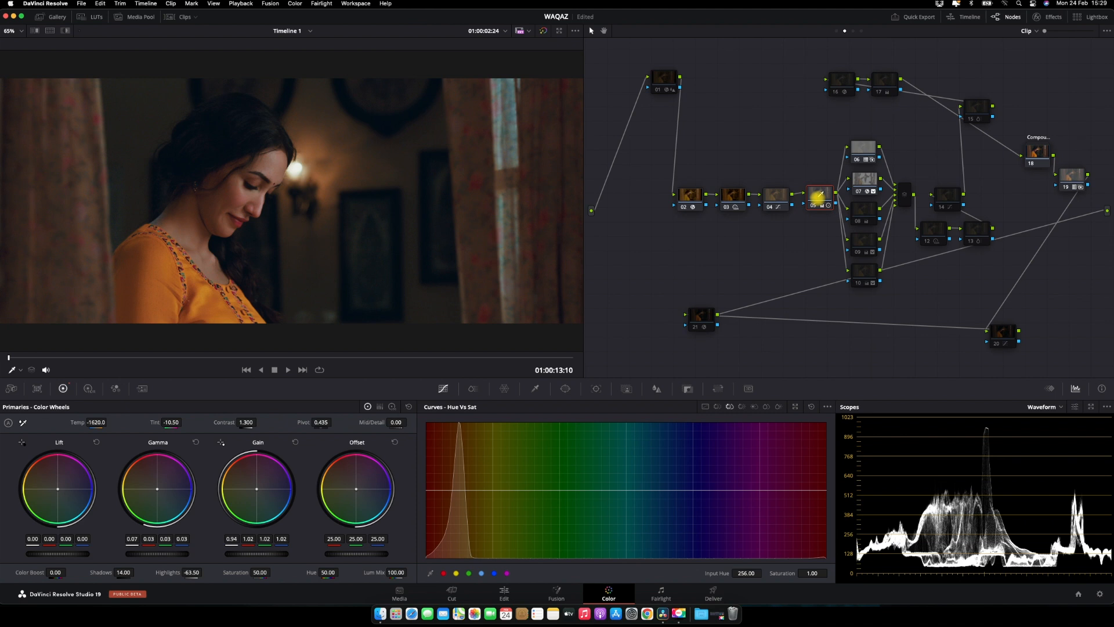
click(544, 34)
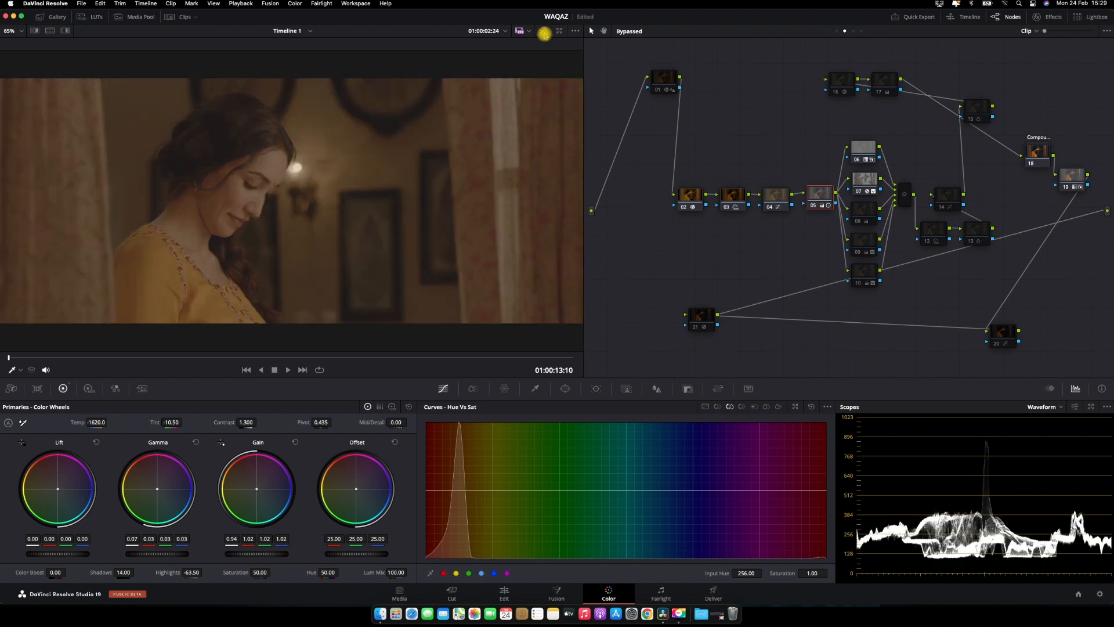
click(543, 32)
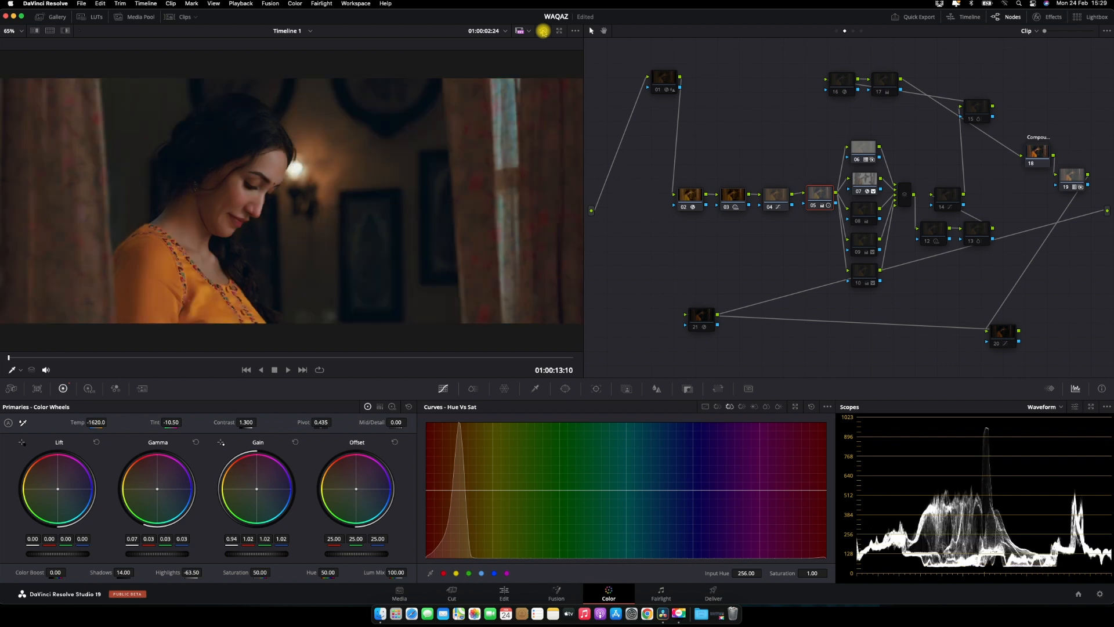
Examine the primaries of nodes 08 and 05, and move the parallel mixer node slightly up and to the left.
click(865, 214)
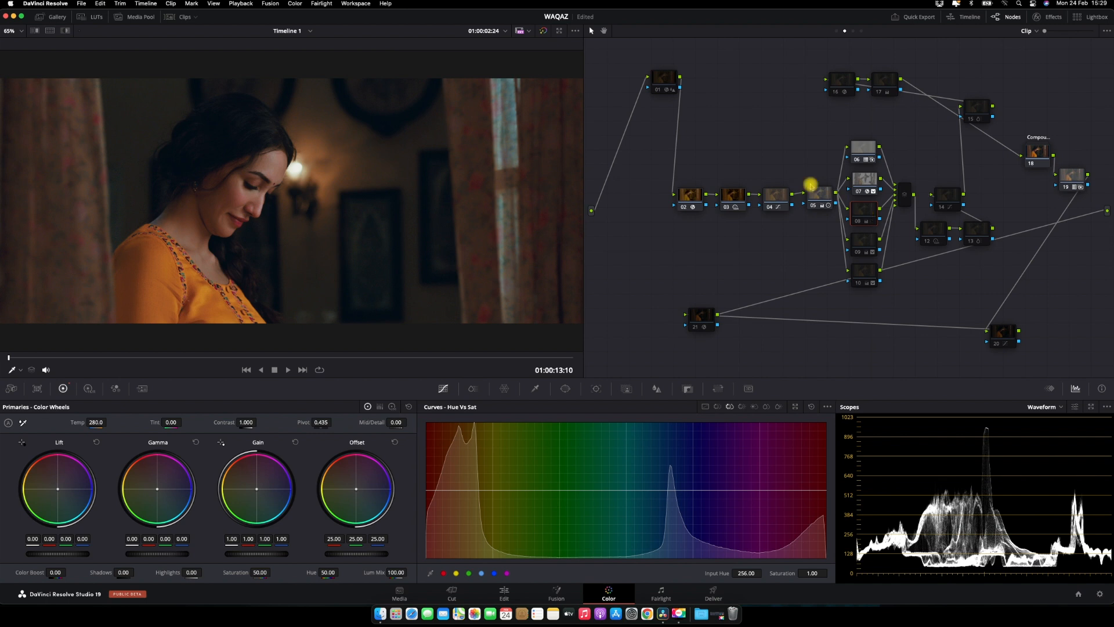
click(820, 195)
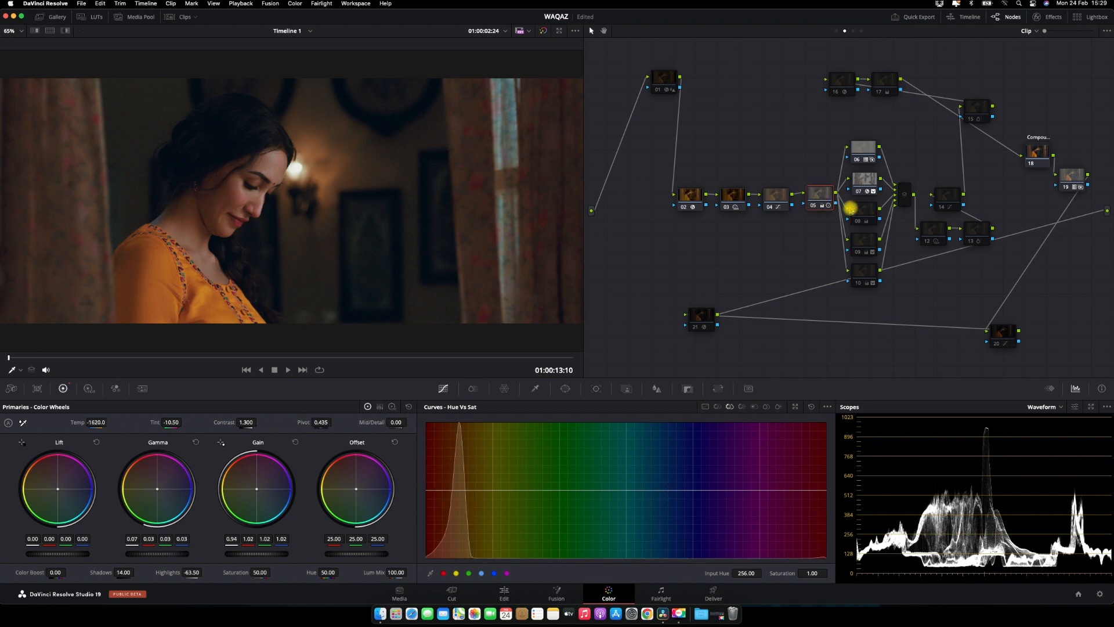
click(906, 191)
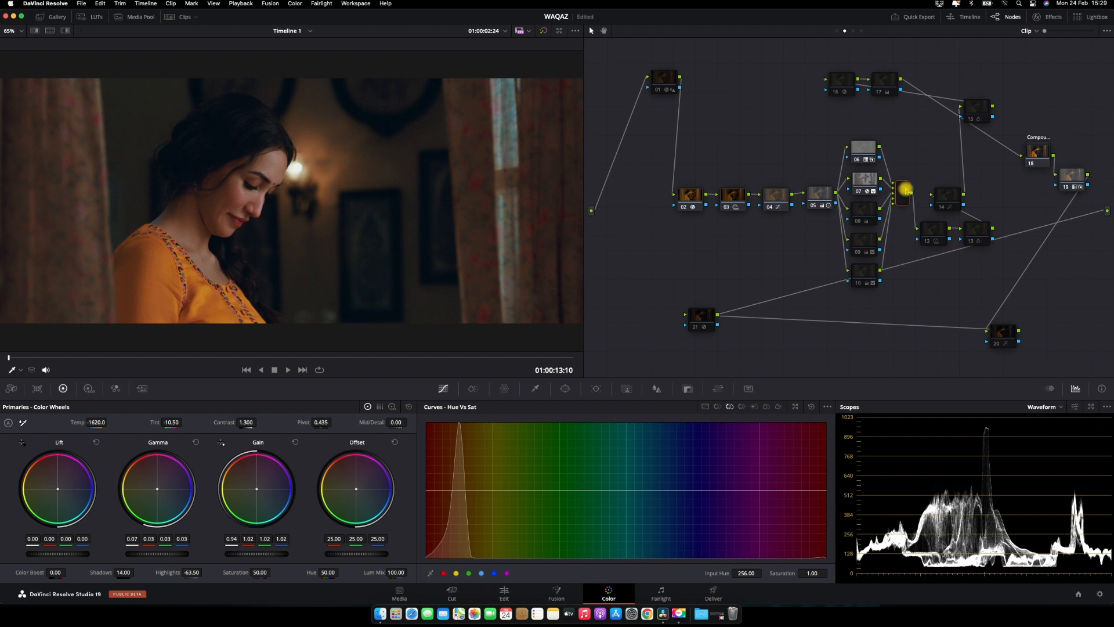
drag(908, 191, 905, 187)
click(817, 192)
Compare the primaries and Hue Vs Sat curves of nodes 07, 08 and 05 in turn.
click(864, 177)
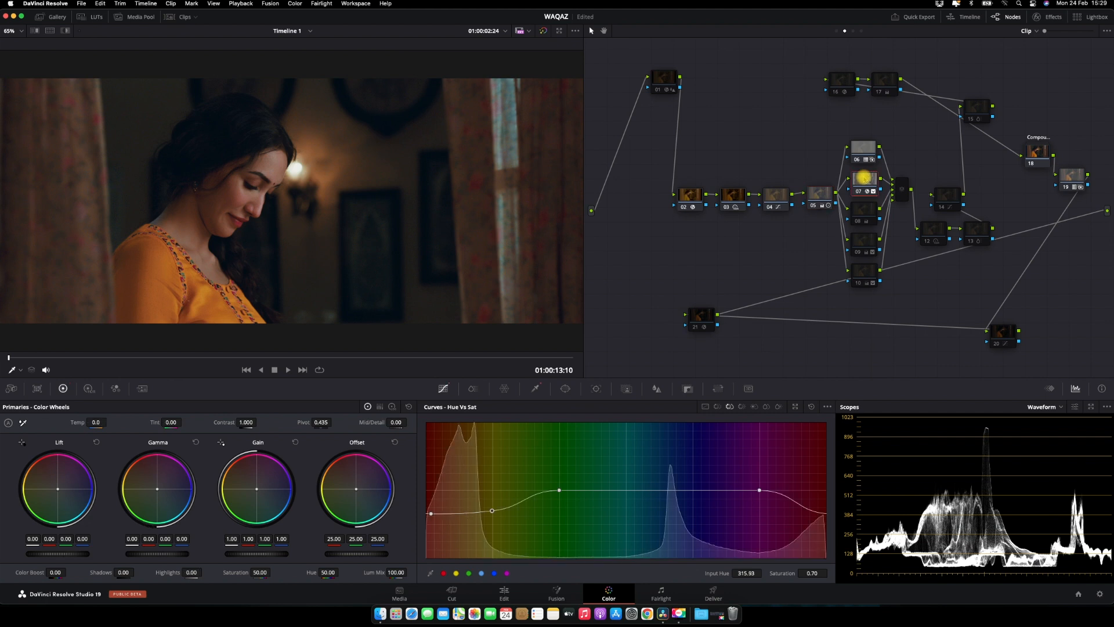
click(864, 214)
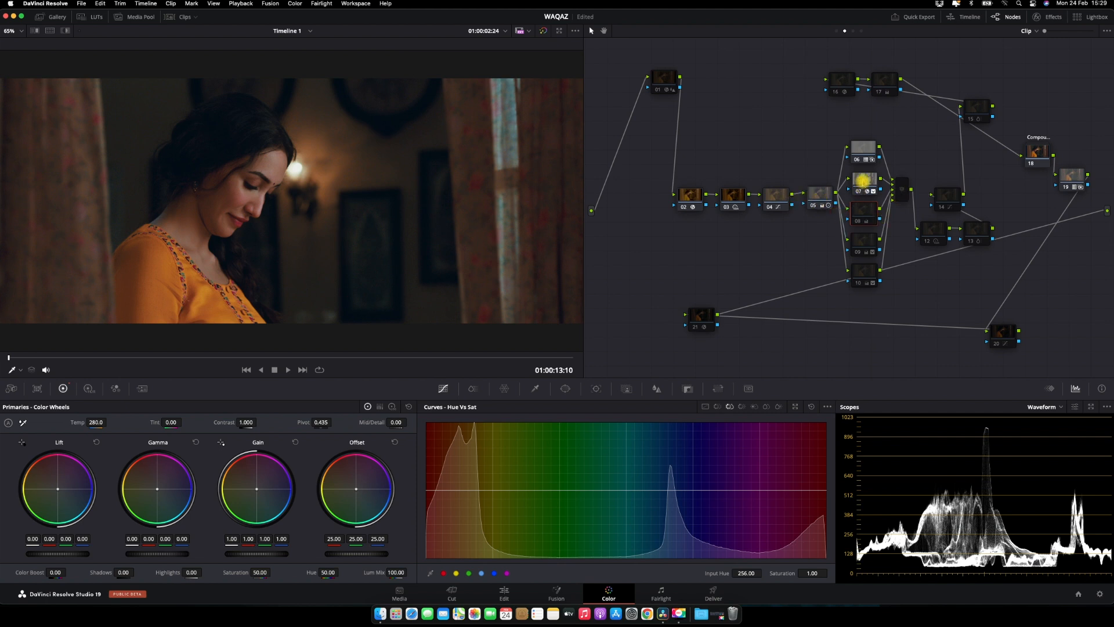
click(863, 181)
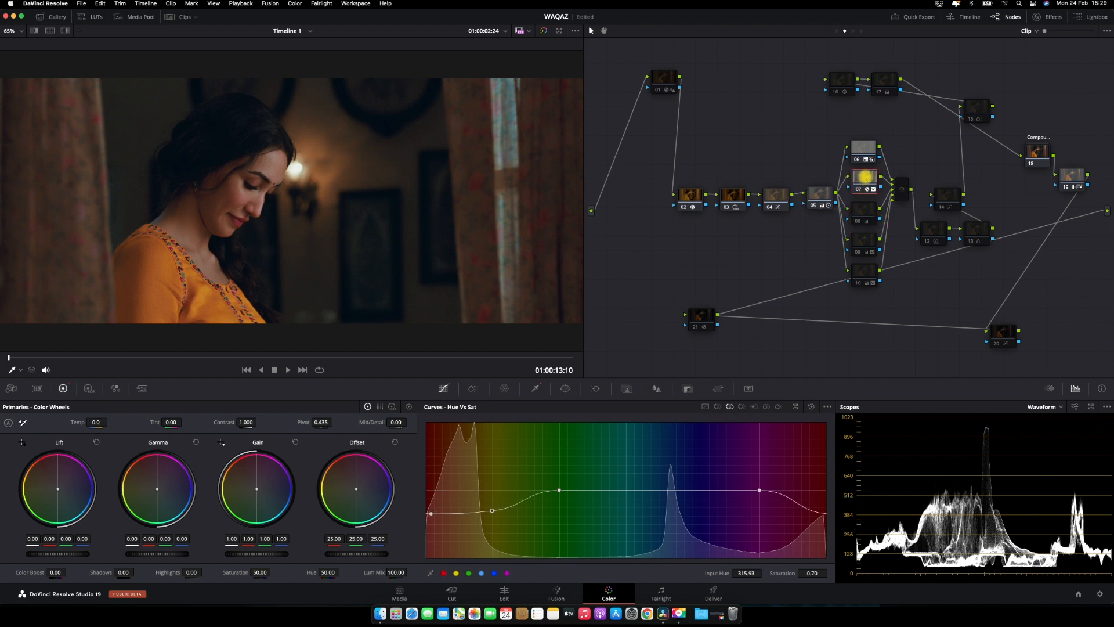
click(859, 220)
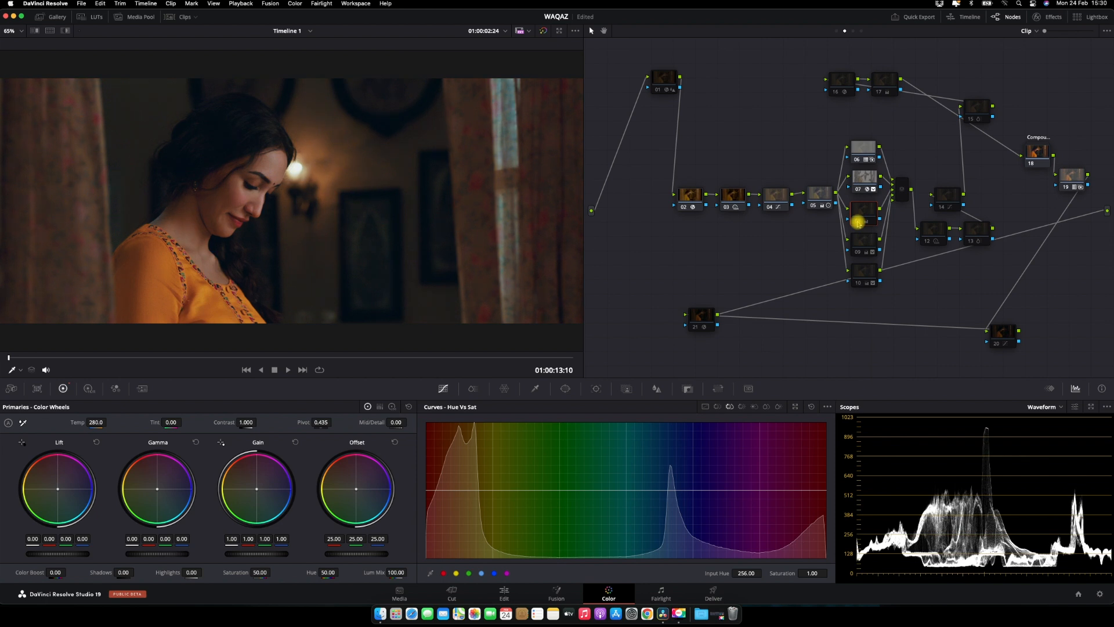
click(814, 195)
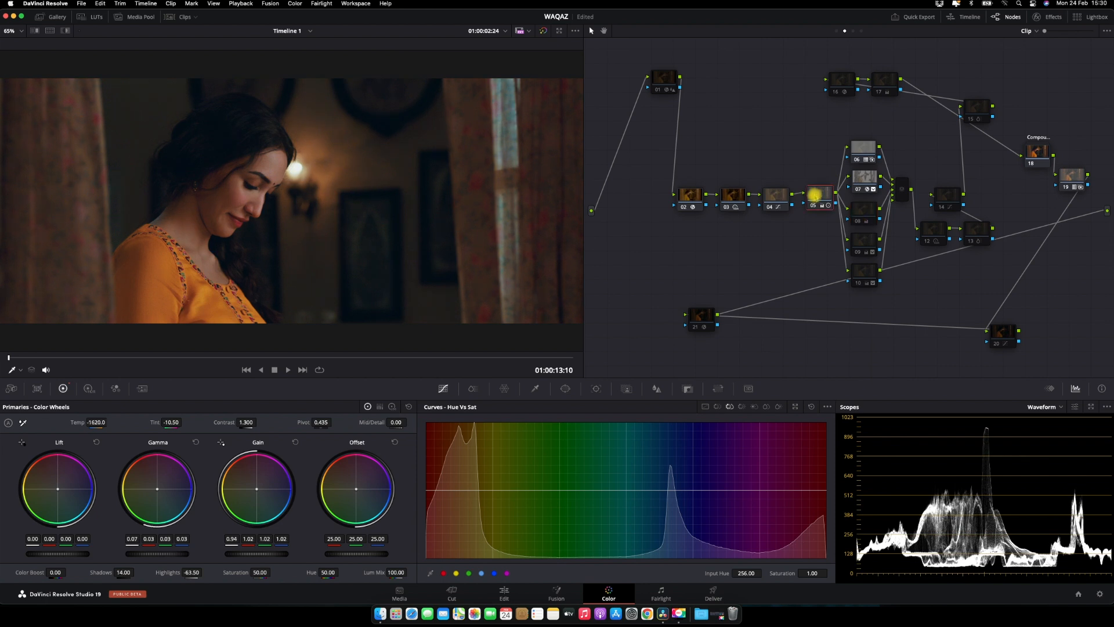
click(867, 180)
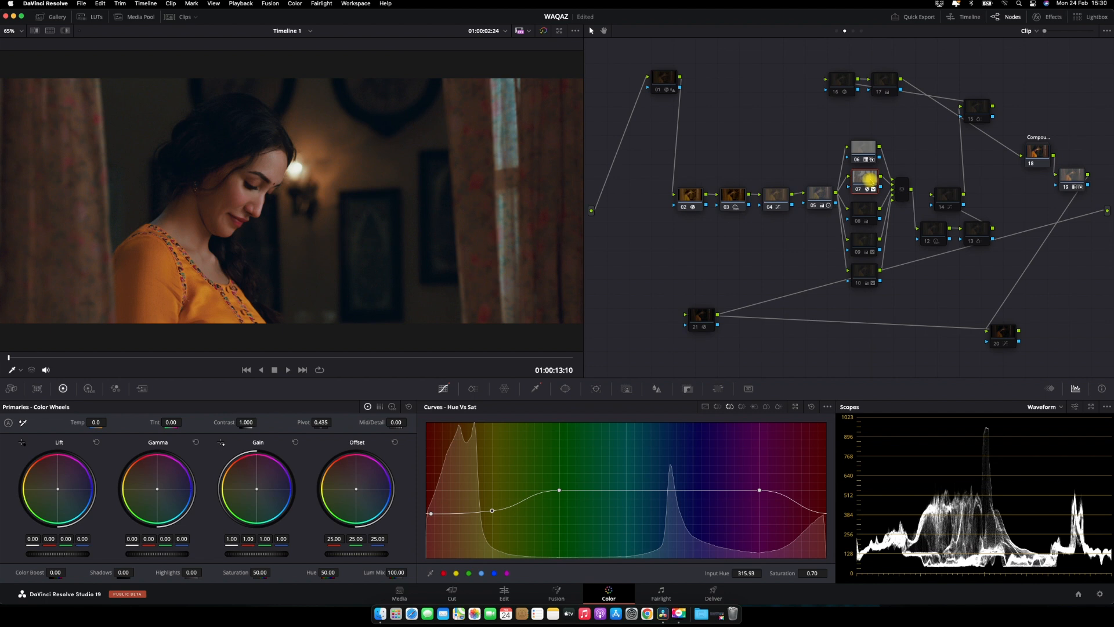
click(815, 193)
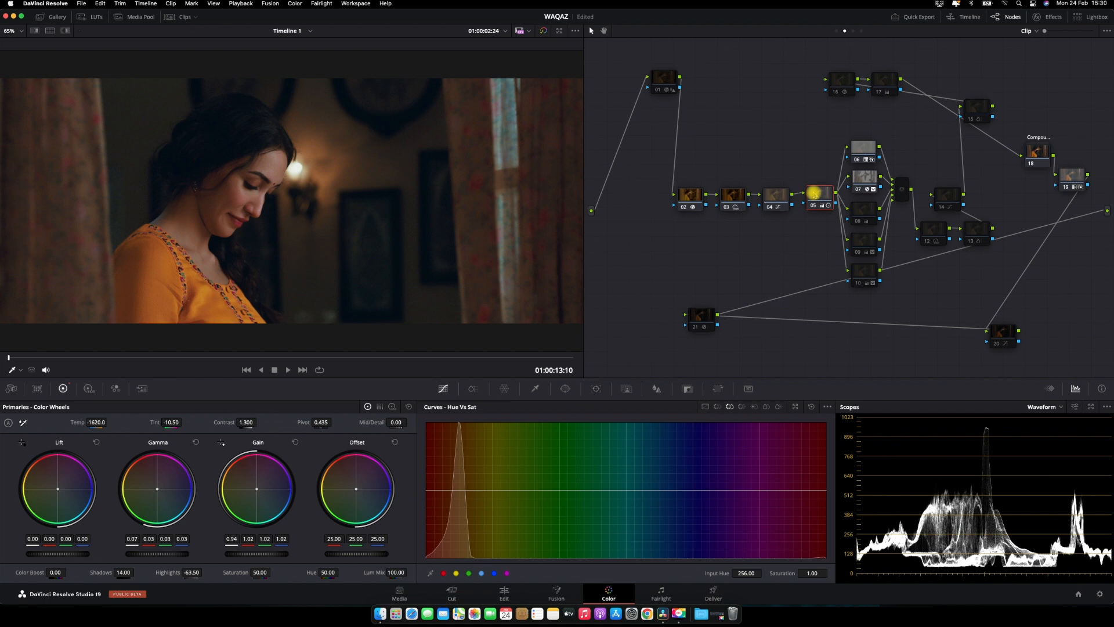
Disconnect and reconnect the input of node 07, and enable the node directly below it in the parallel group.
drag(850, 175, 857, 176)
click(858, 176)
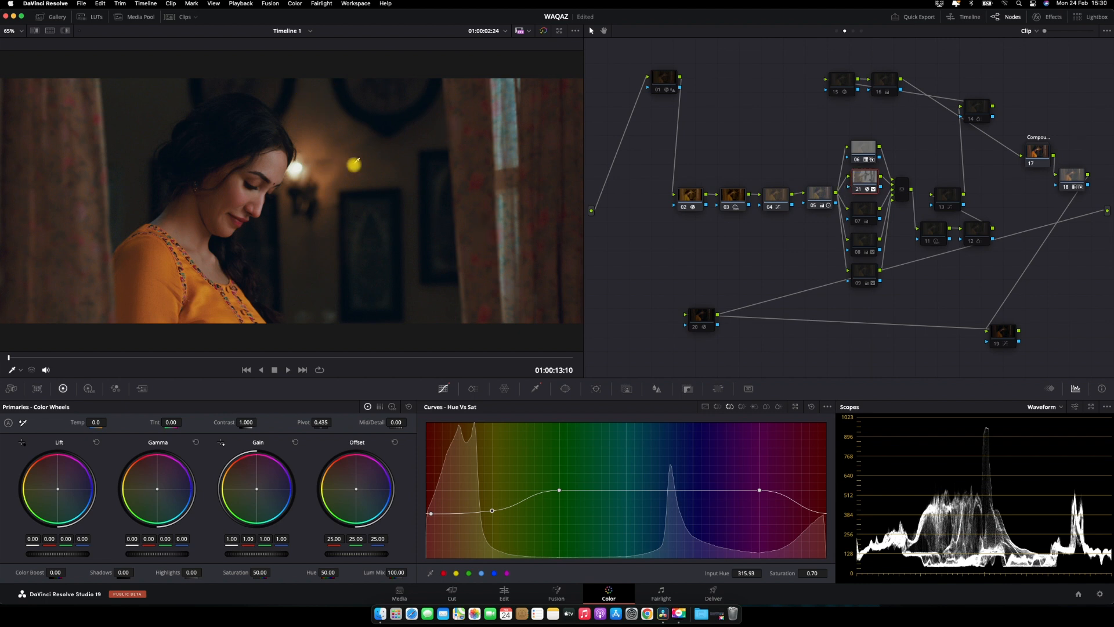
click(860, 221)
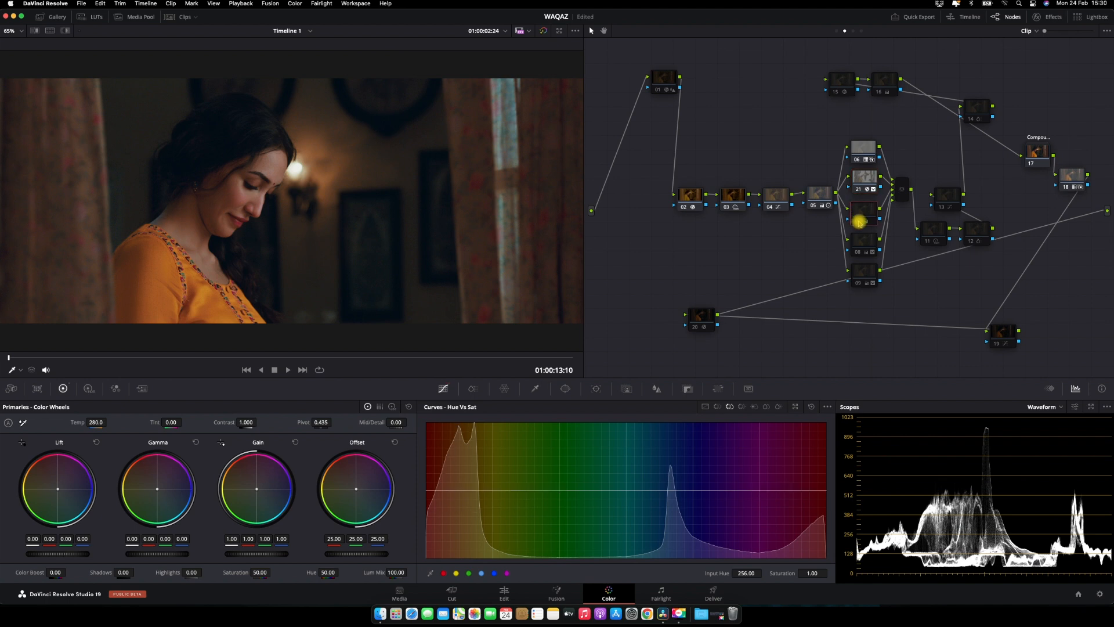
click(859, 223)
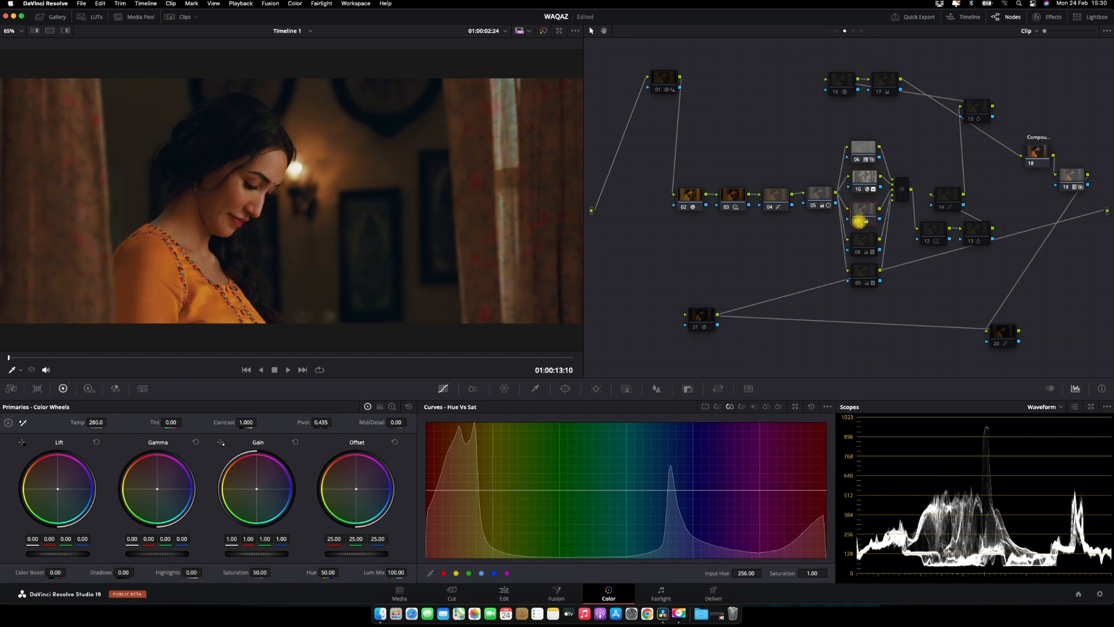
Enable node 08 in the parallel group, and compare the shot with it switched on and off, including in full-screen view.
click(859, 238)
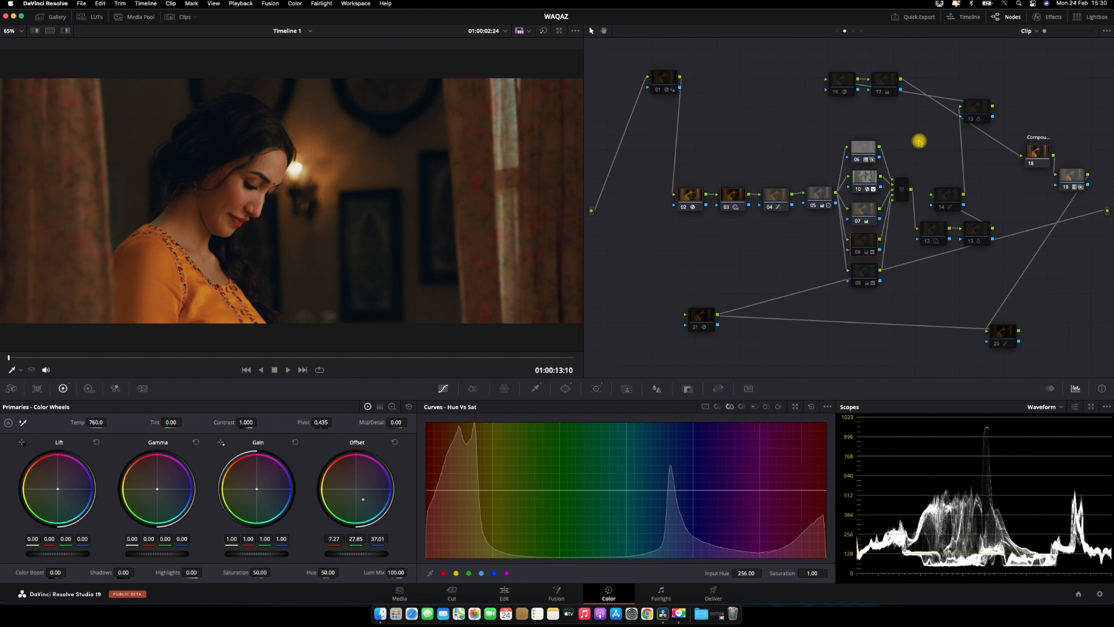
key(super+d)
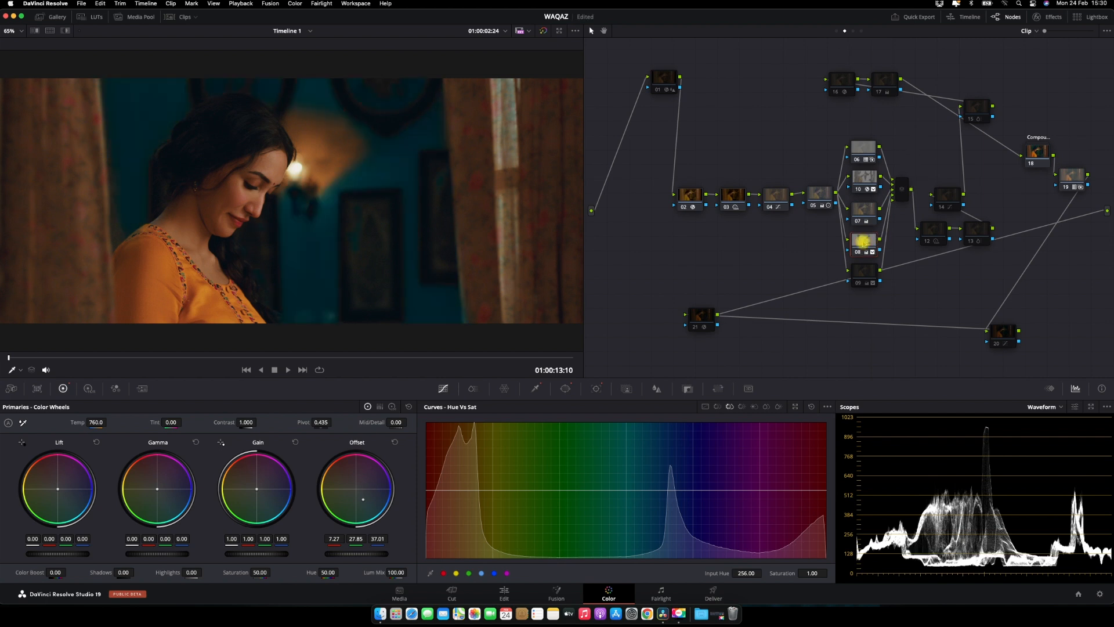
mouse_move(862, 241)
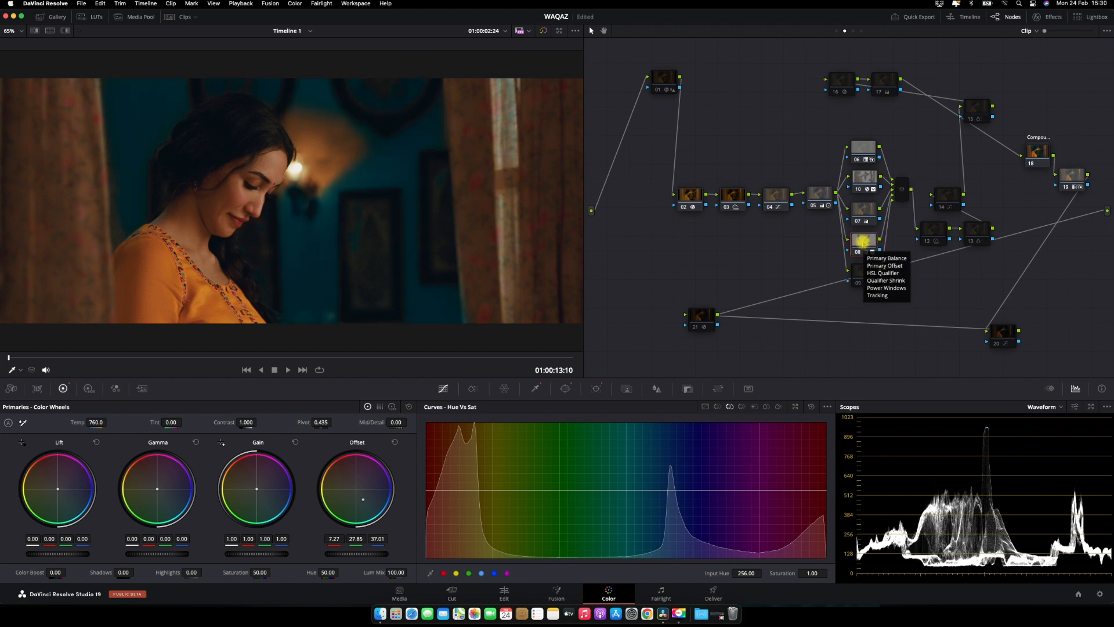
key(super+f)
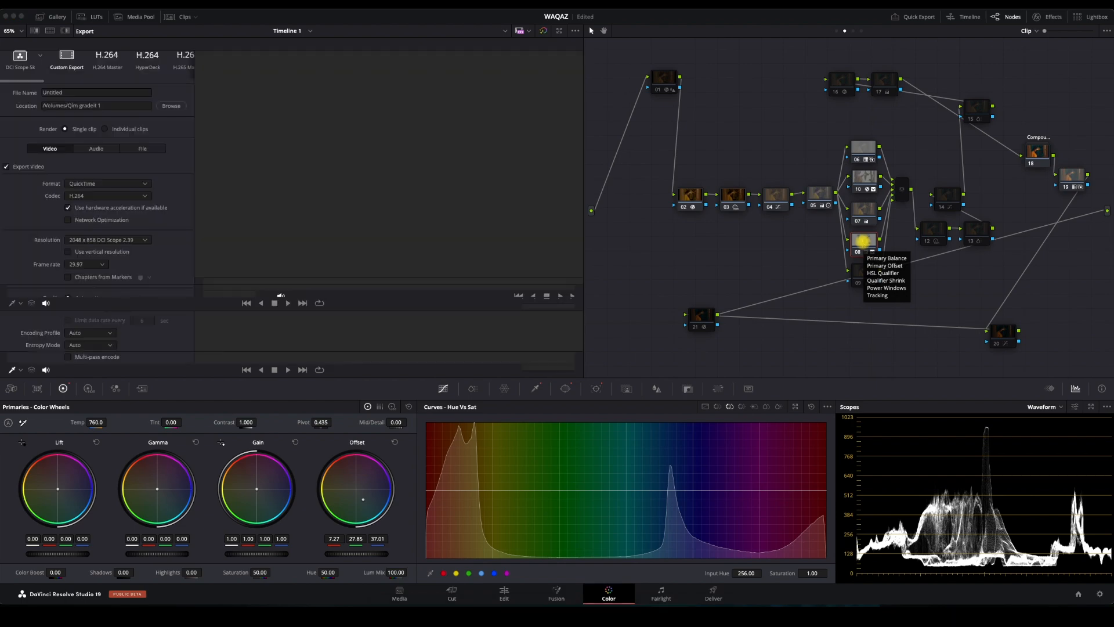
key(super+d)
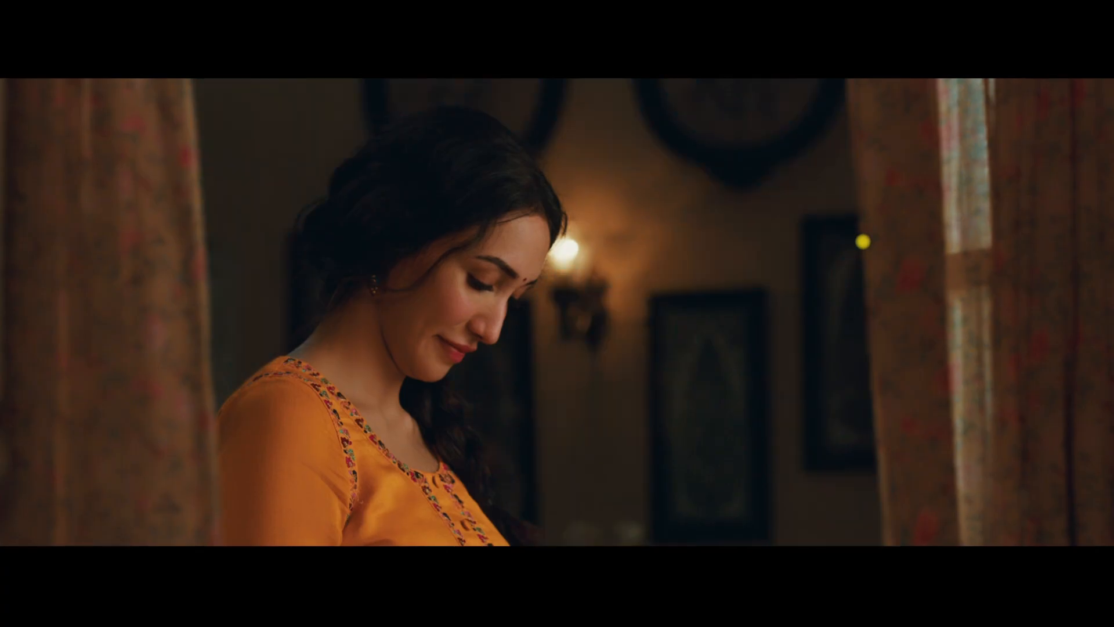
key(super+d)
key(super+f)
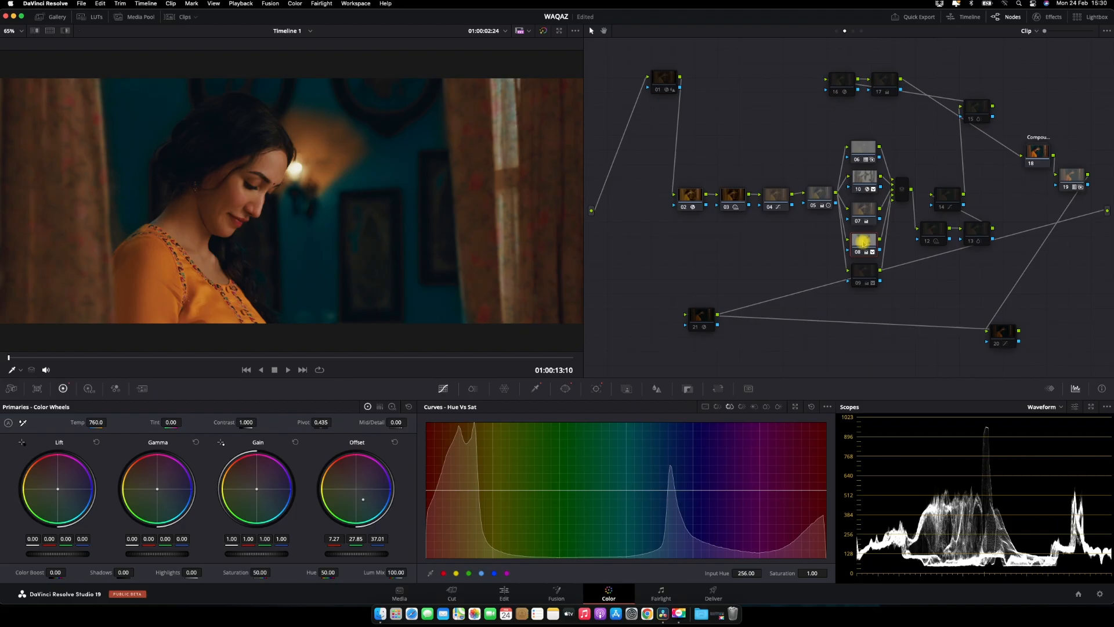
key(super+d)
key(super+d)
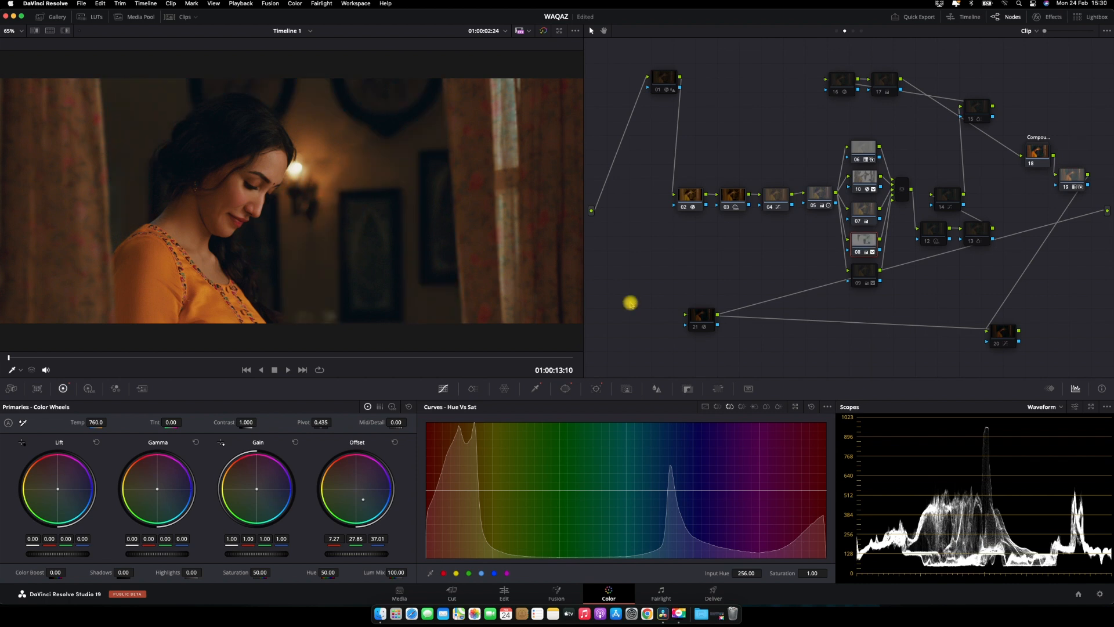
Examine node 08's HSL qualifier settings and the area it isolates with Highlight on.
click(536, 388)
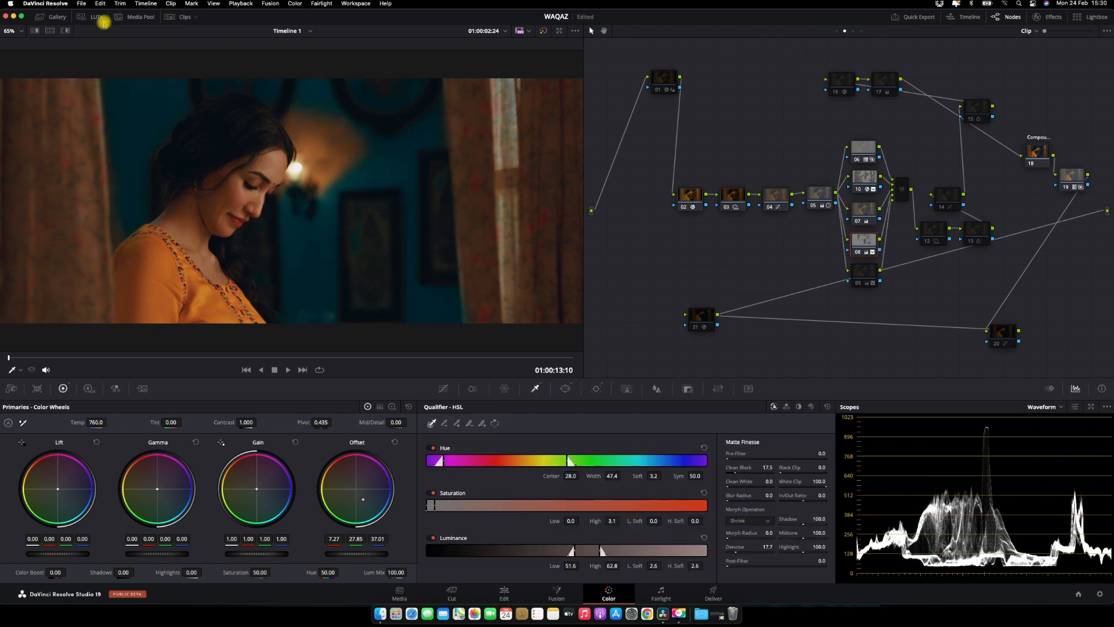
click(68, 32)
click(288, 161)
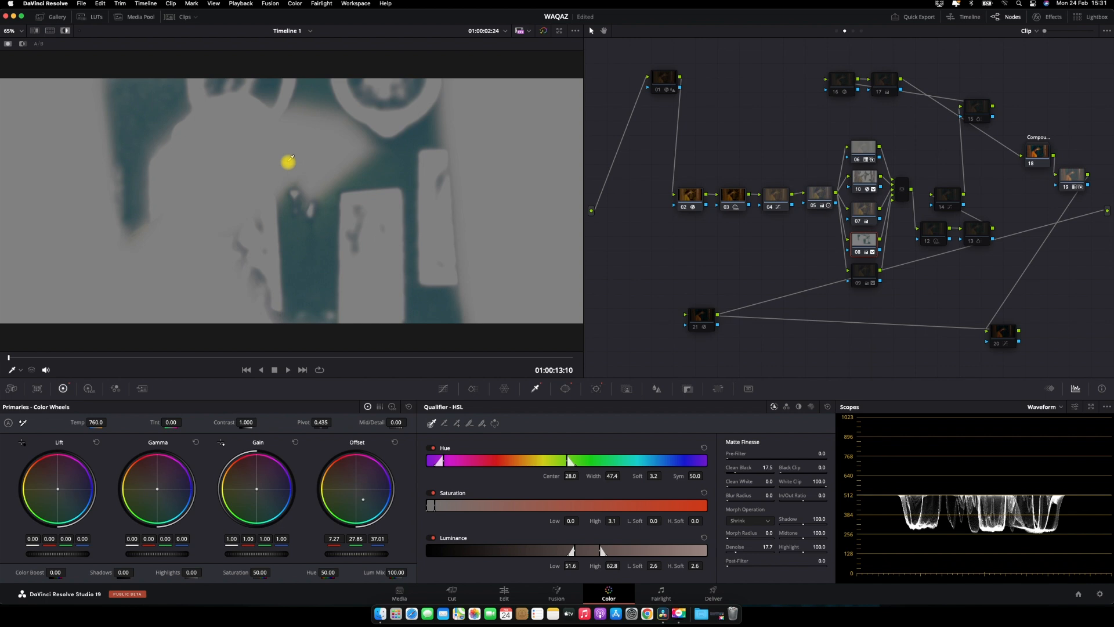
Preview node 08's curve window by switching it off and on, view its tracking data, and turn Highlight off.
click(569, 391)
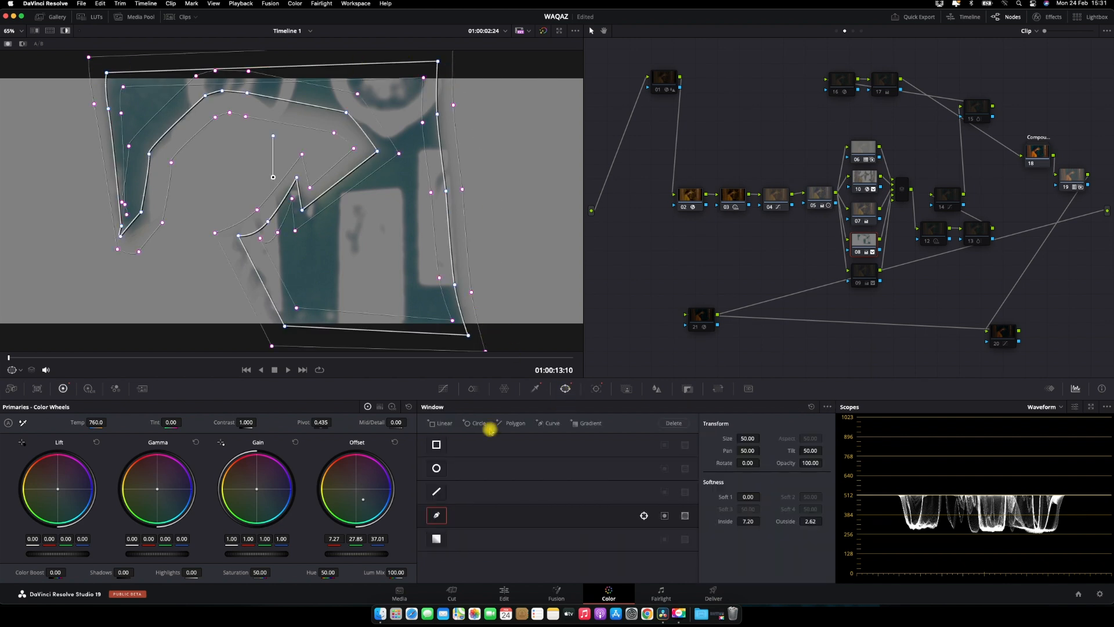
click(434, 516)
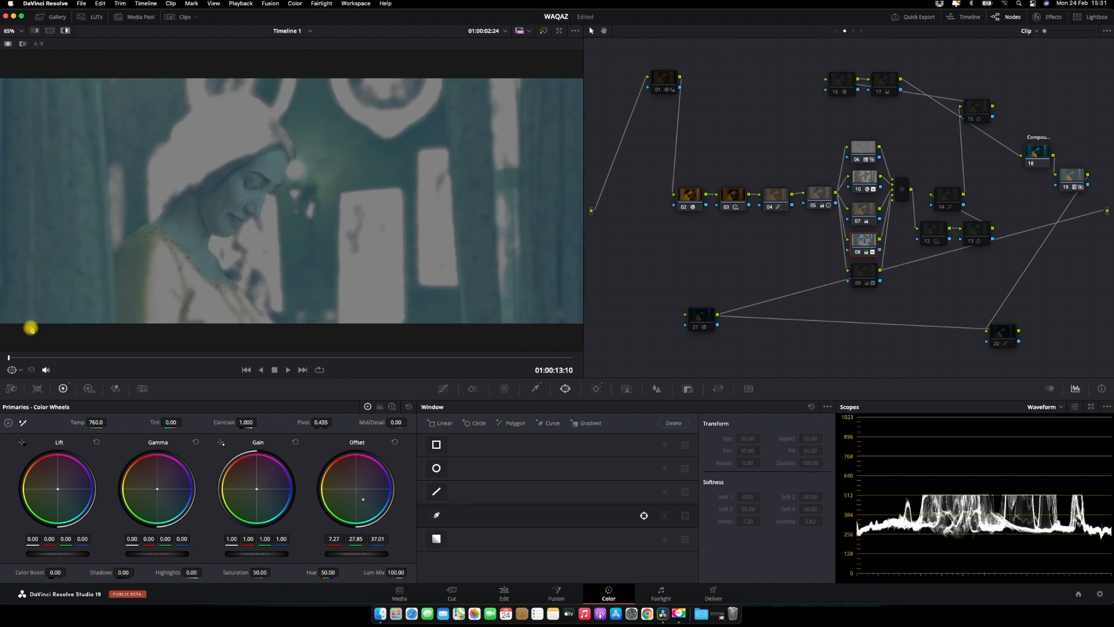
click(434, 517)
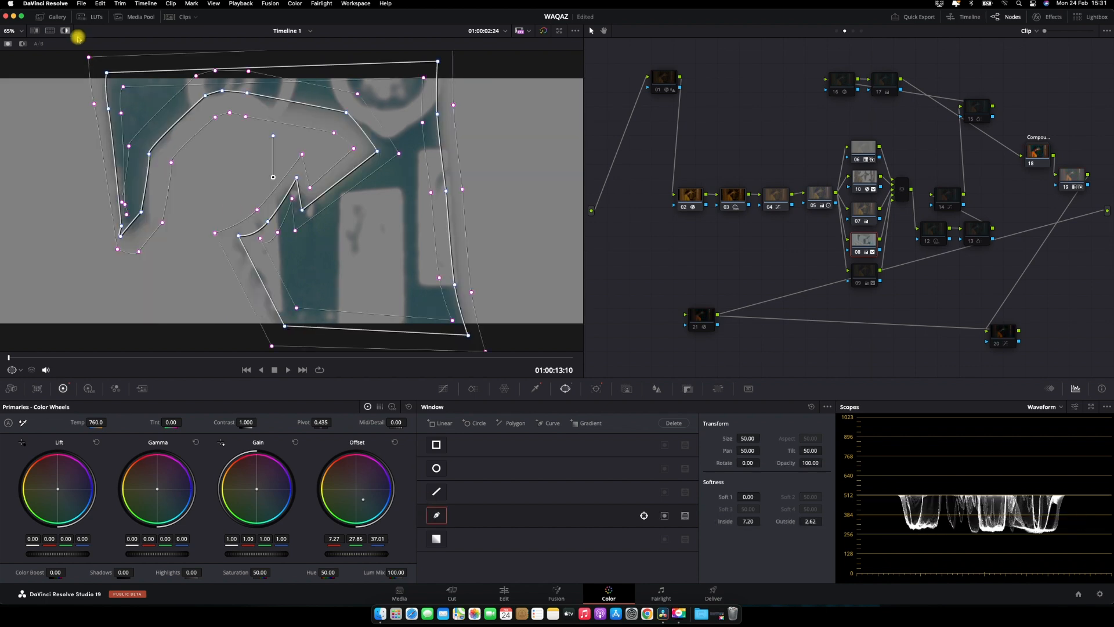
click(595, 388)
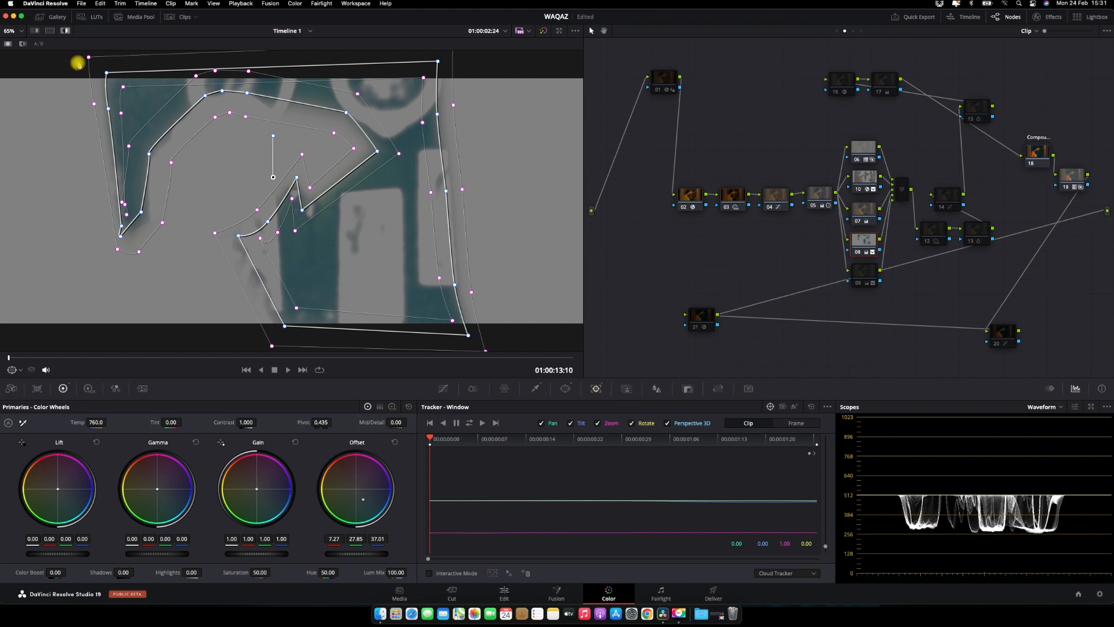
key(shift+h)
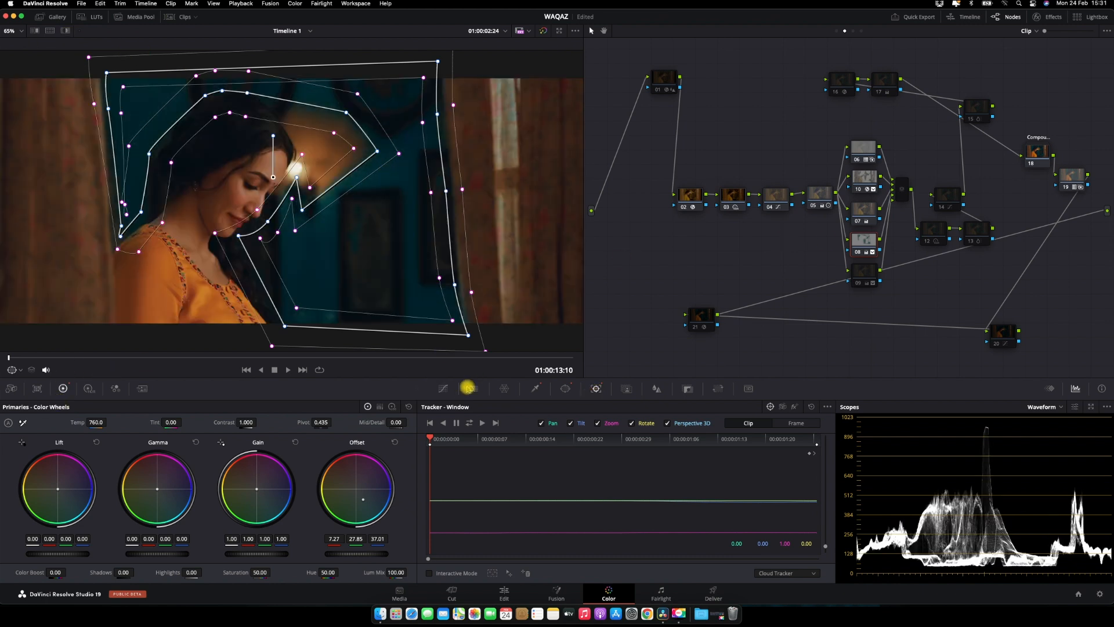
Return to the Hue Vs Sat curve, and compare the shot full screen with all grades bypassed and restored.
click(443, 389)
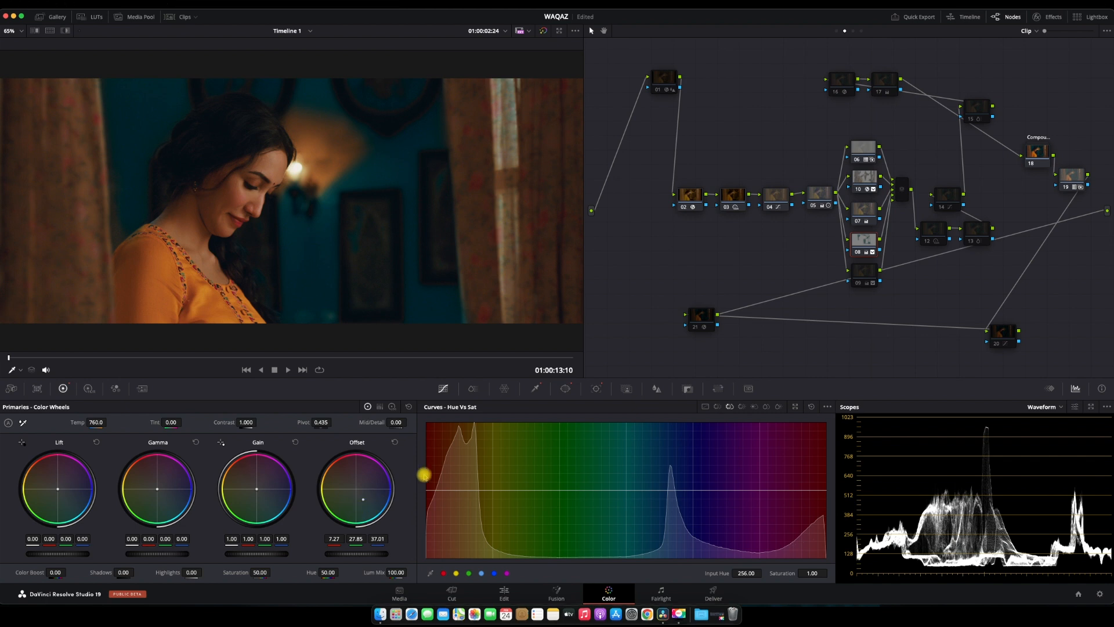
key(super+f)
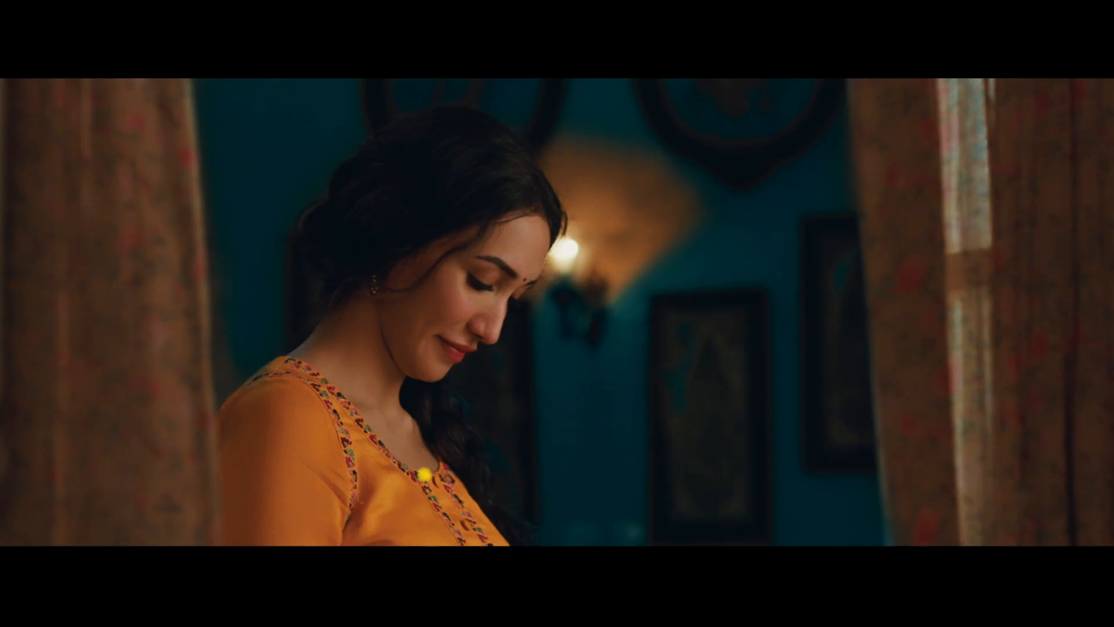
key(shift+d)
key(shift+d)
key(super+f)
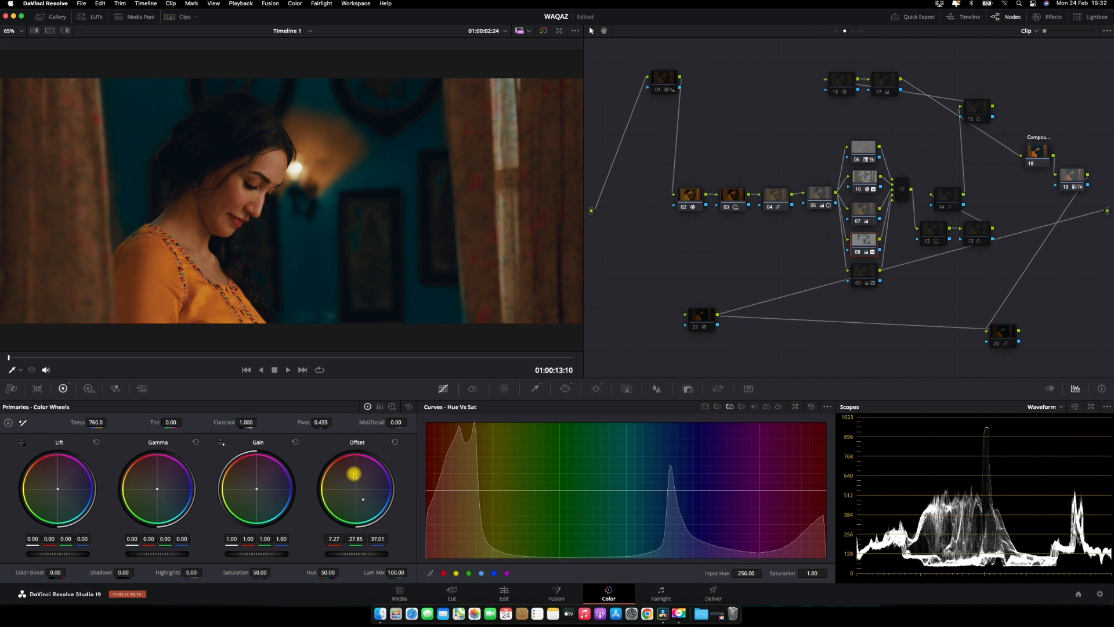
Enable node 09 in the parallel group and node 12 after the mixer, comparing the shot with node 12 off and on, including full screen.
click(868, 273)
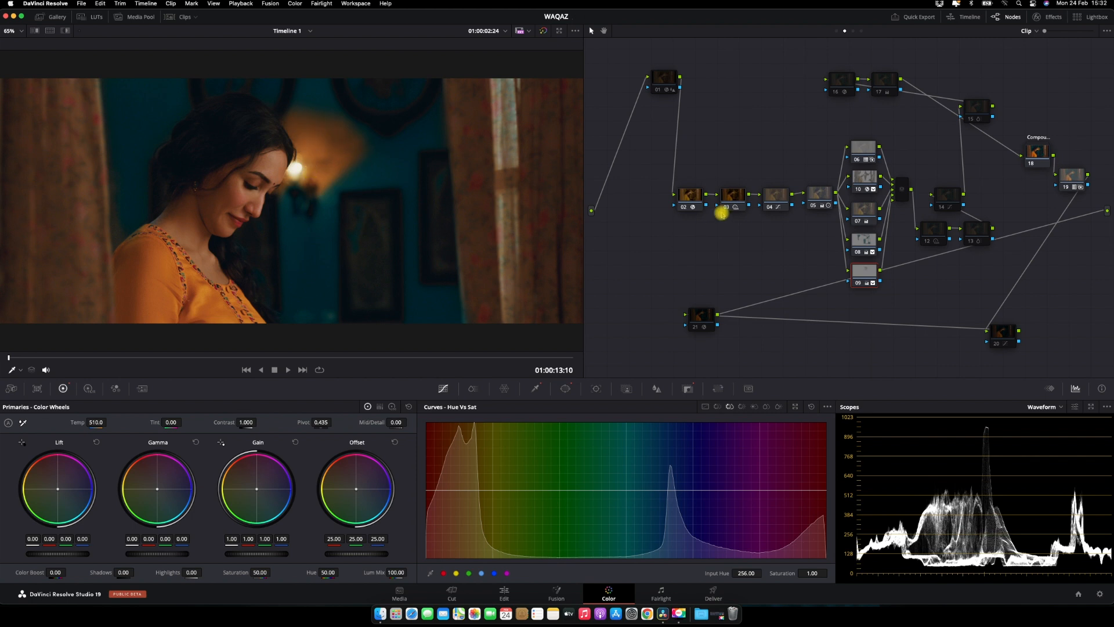
click(930, 231)
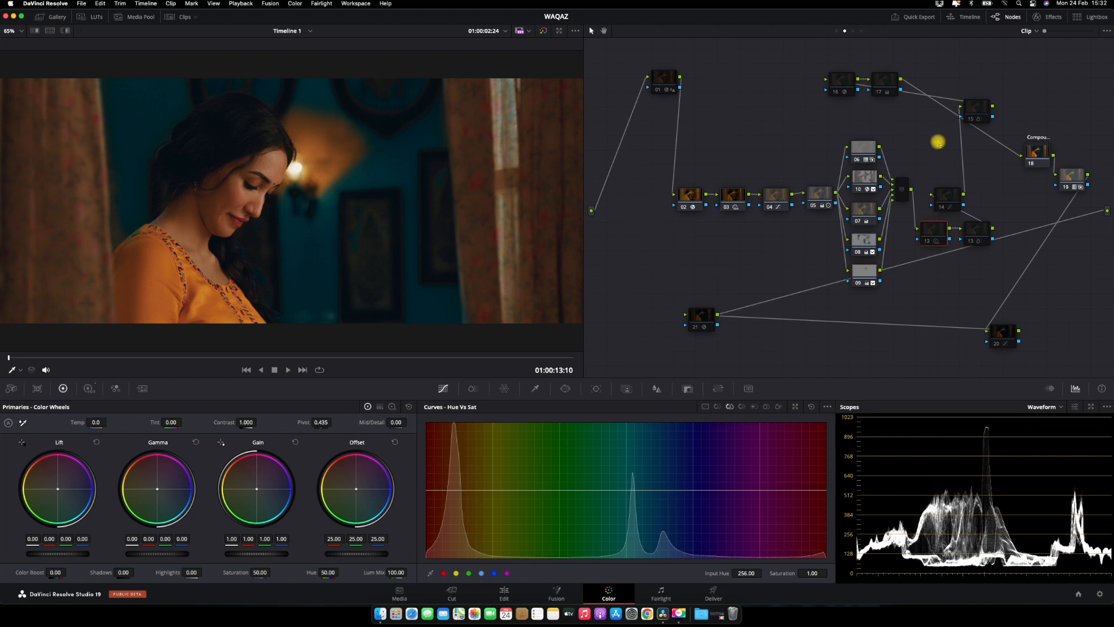
key(ctrl+d)
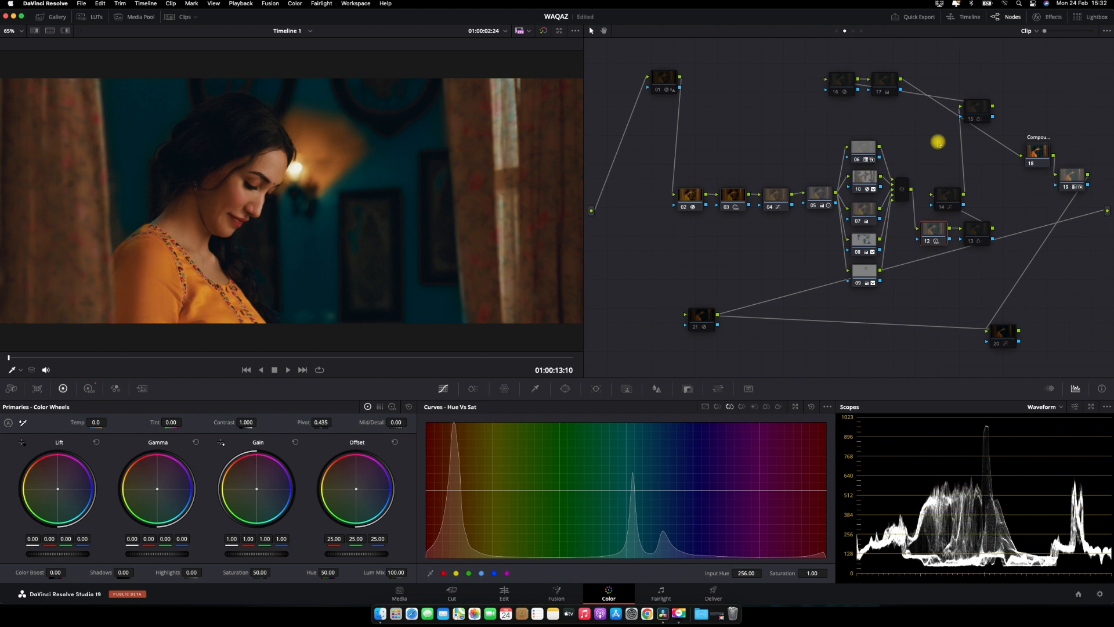
key(ctrl+d)
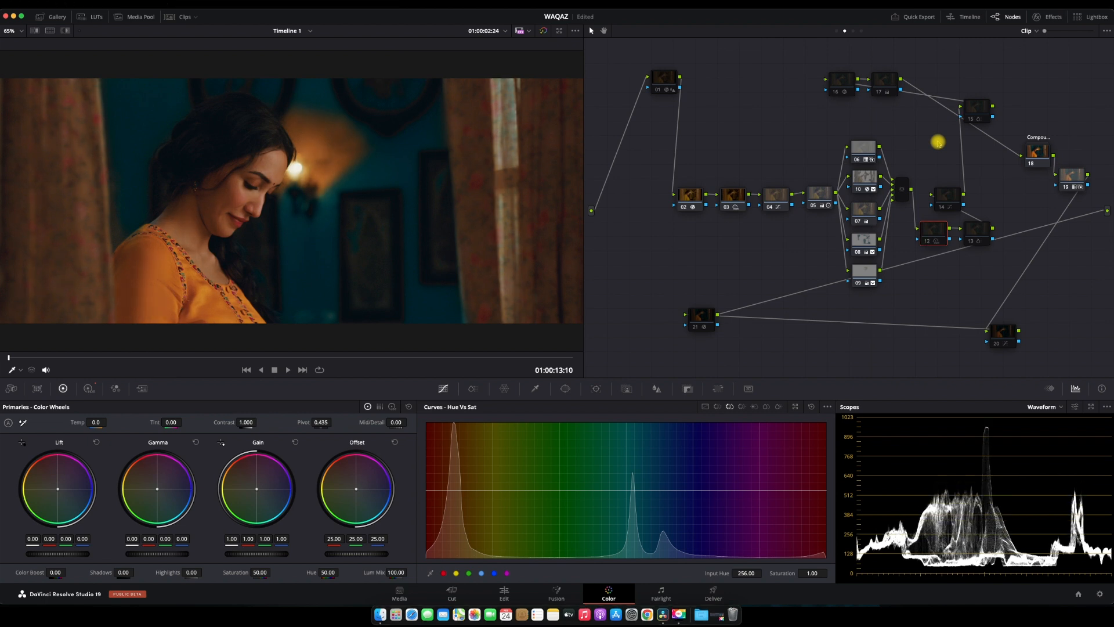
key(super+f)
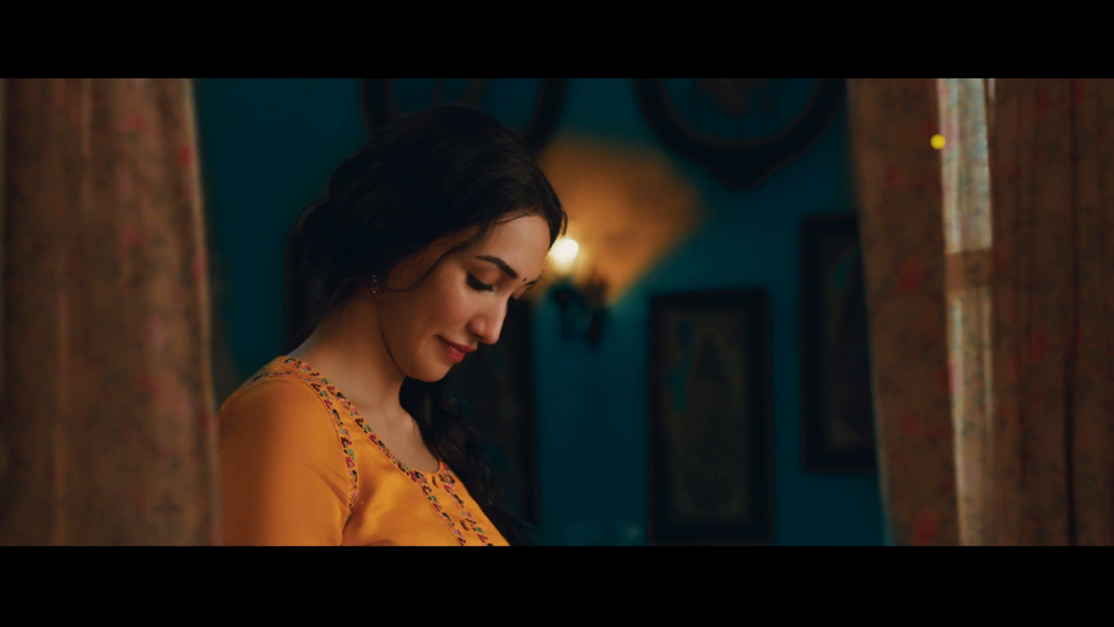
mouse_move(651, 271)
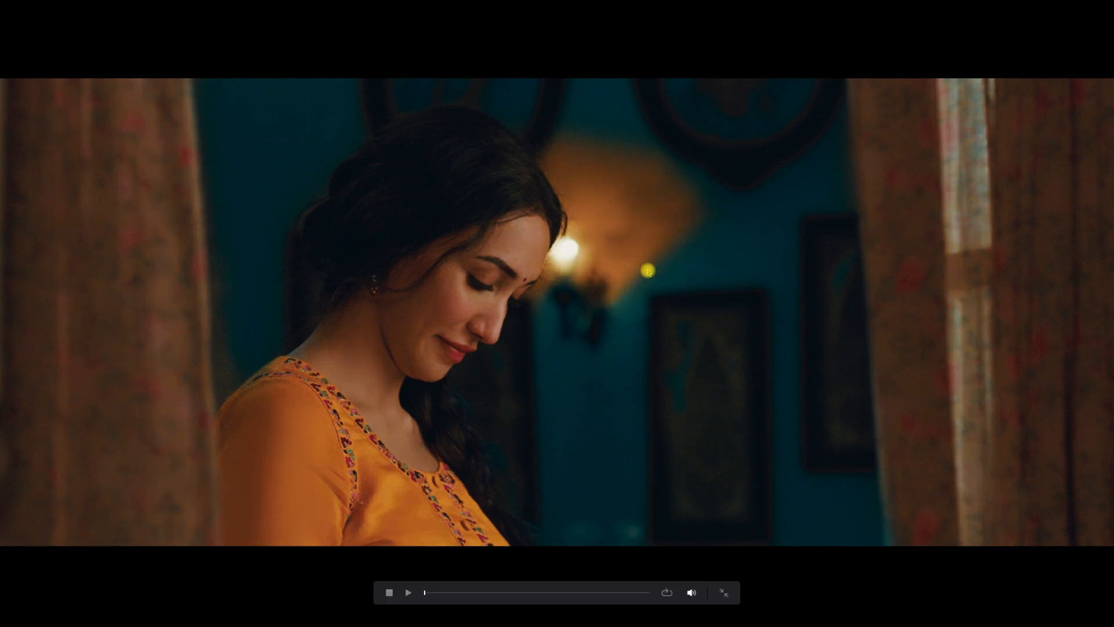
key(Escape)
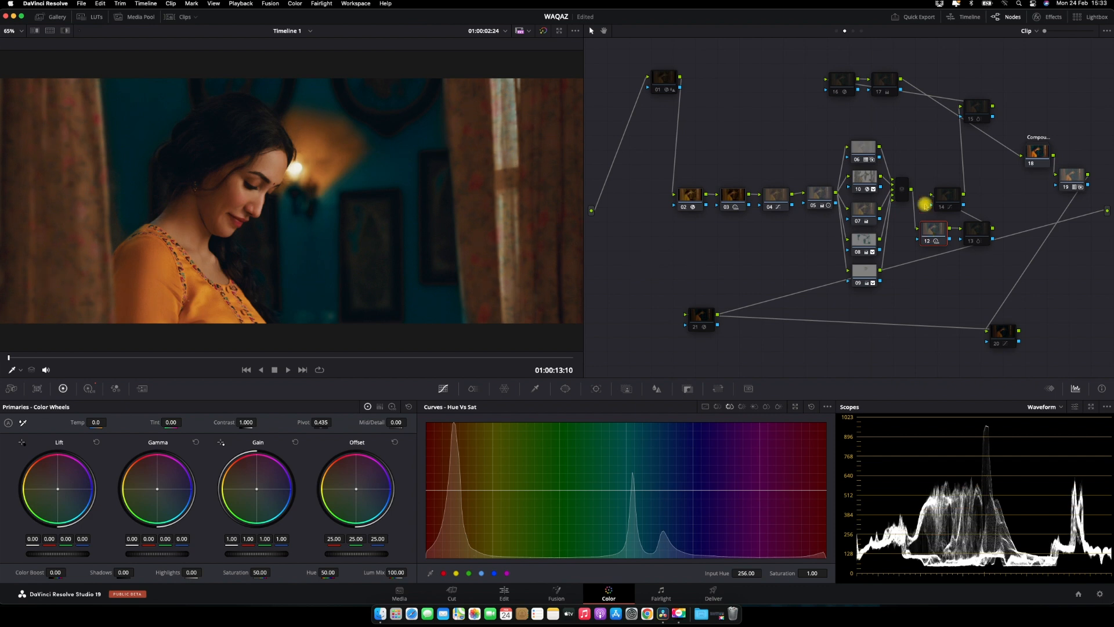
Enable nodes 14 and 13, examining node 14's Hue Vs Sat and Hue Vs Hue curves and node 13's ColorSlice adjustments.
click(946, 198)
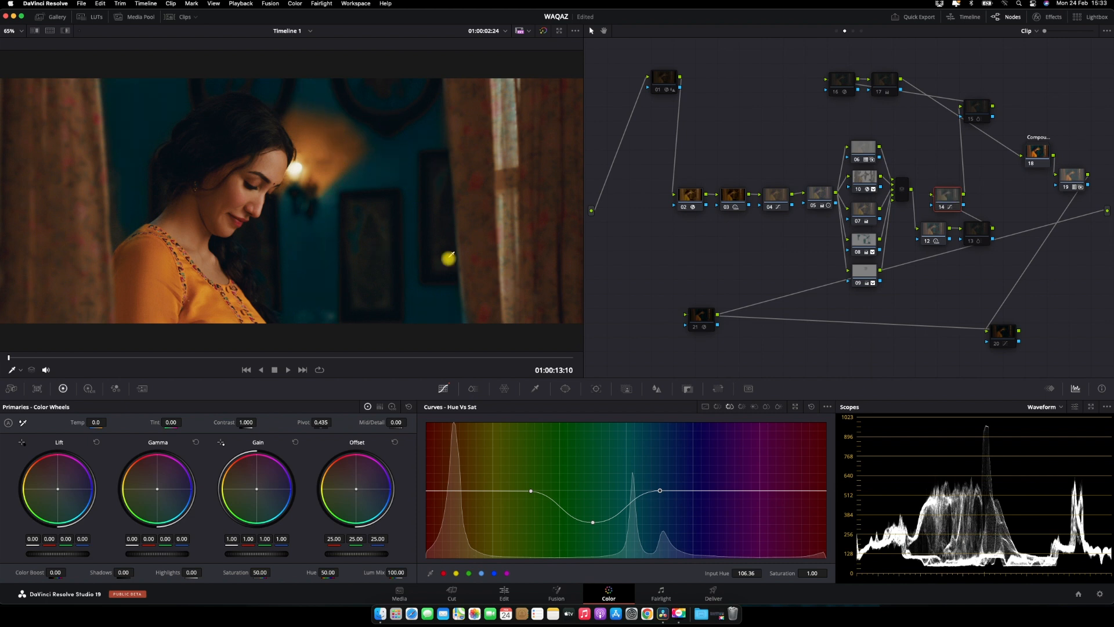
click(716, 407)
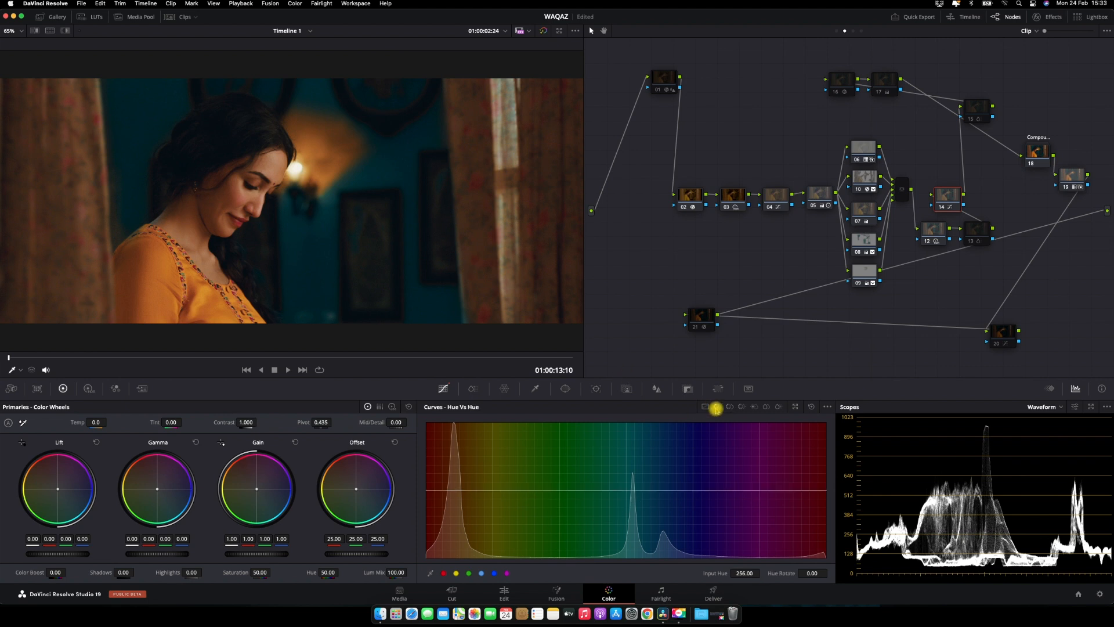
click(979, 231)
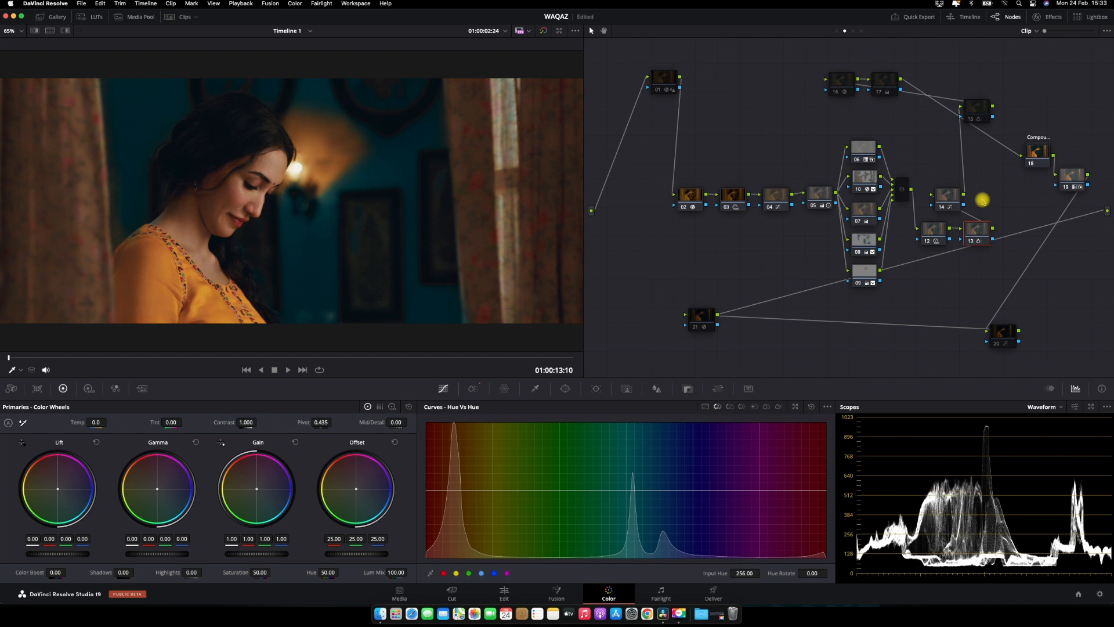
click(843, 82)
click(979, 229)
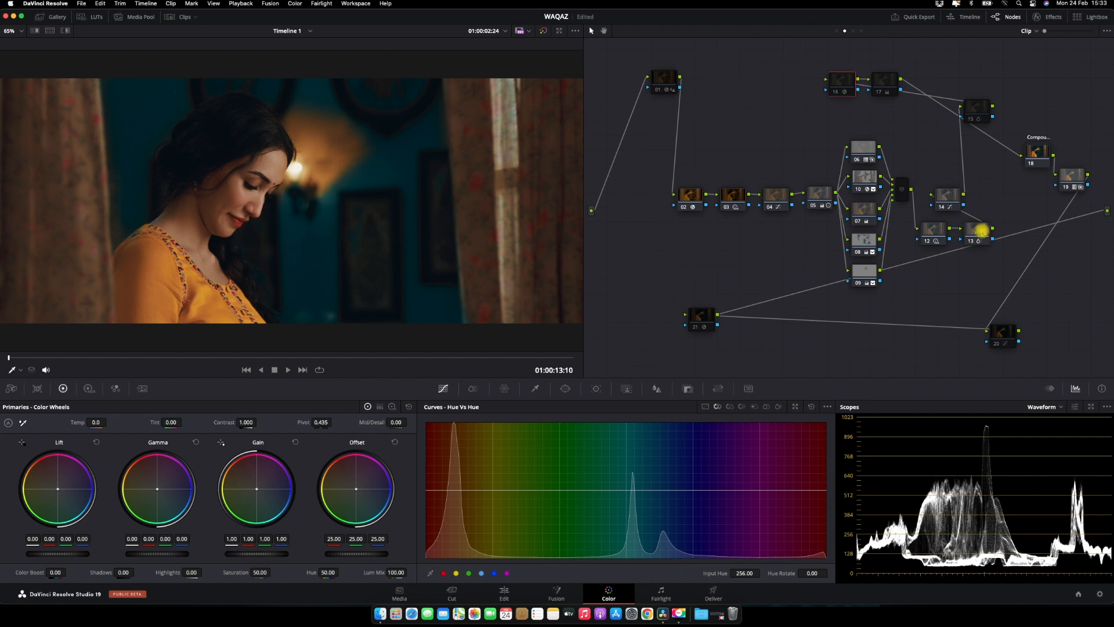
click(473, 387)
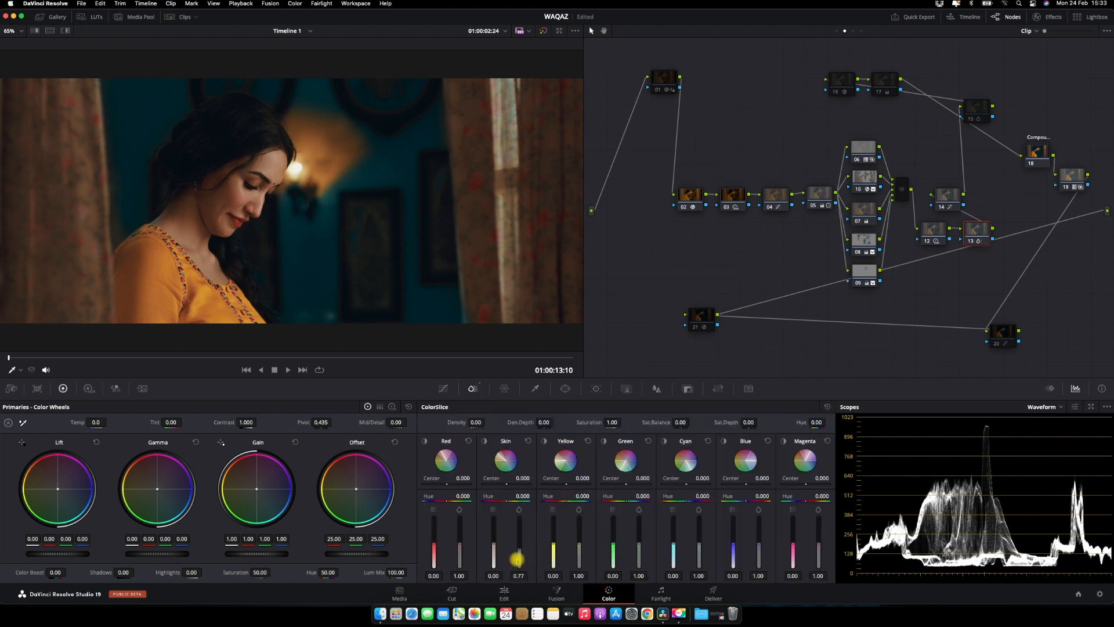
Reposition nodes 16 and 17 above the compound node, and enable node 15 while comparing it off and on.
drag(837, 80, 982, 67)
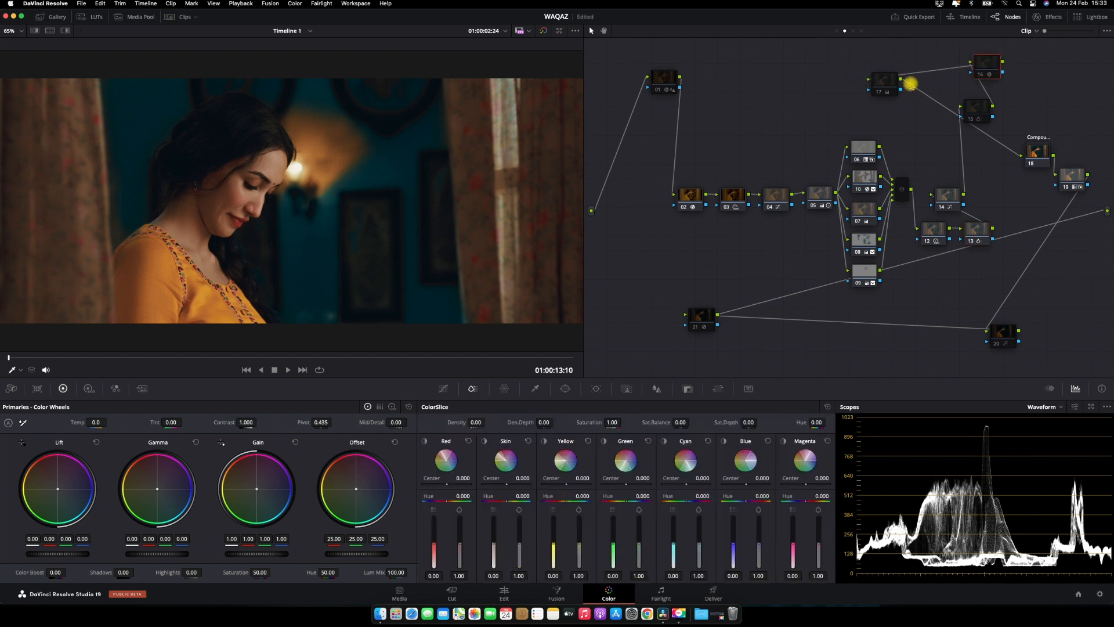
drag(879, 80, 1034, 80)
click(981, 111)
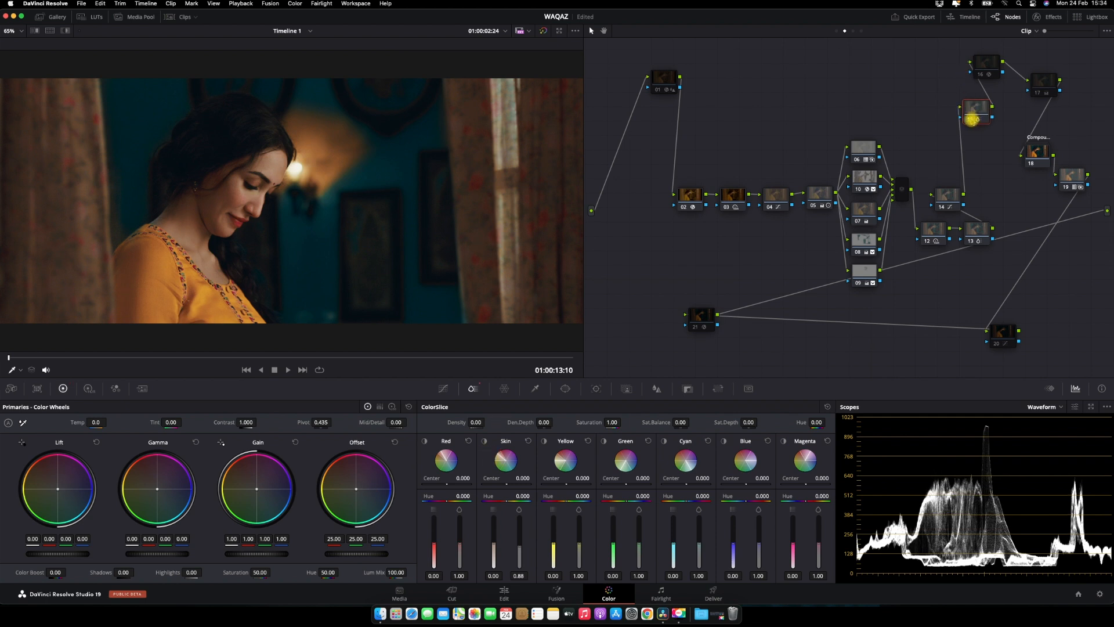
click(972, 119)
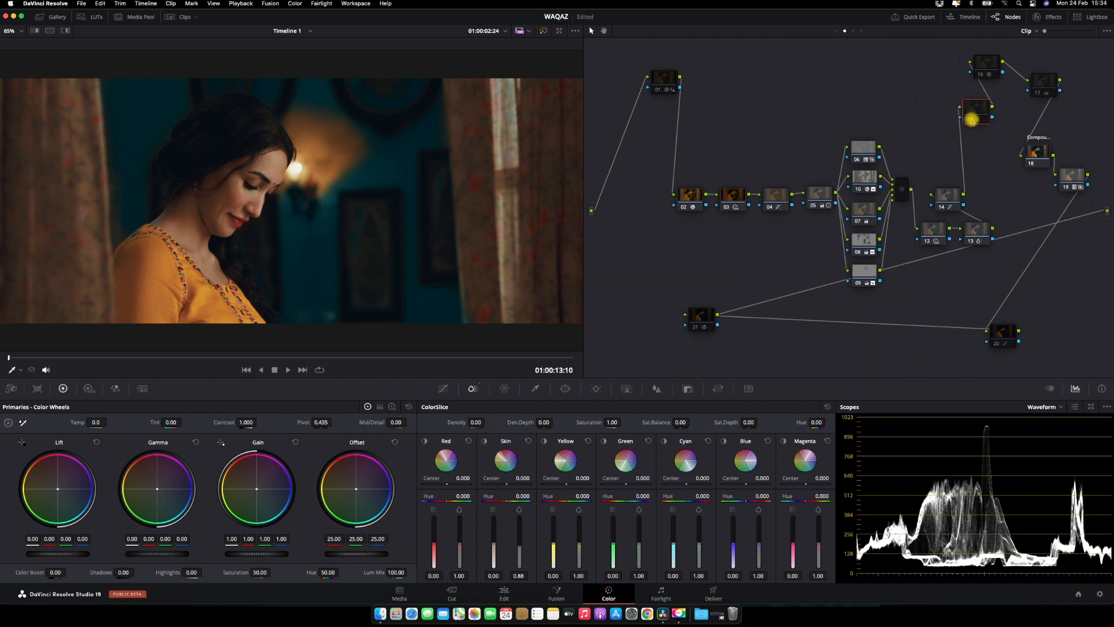
click(973, 118)
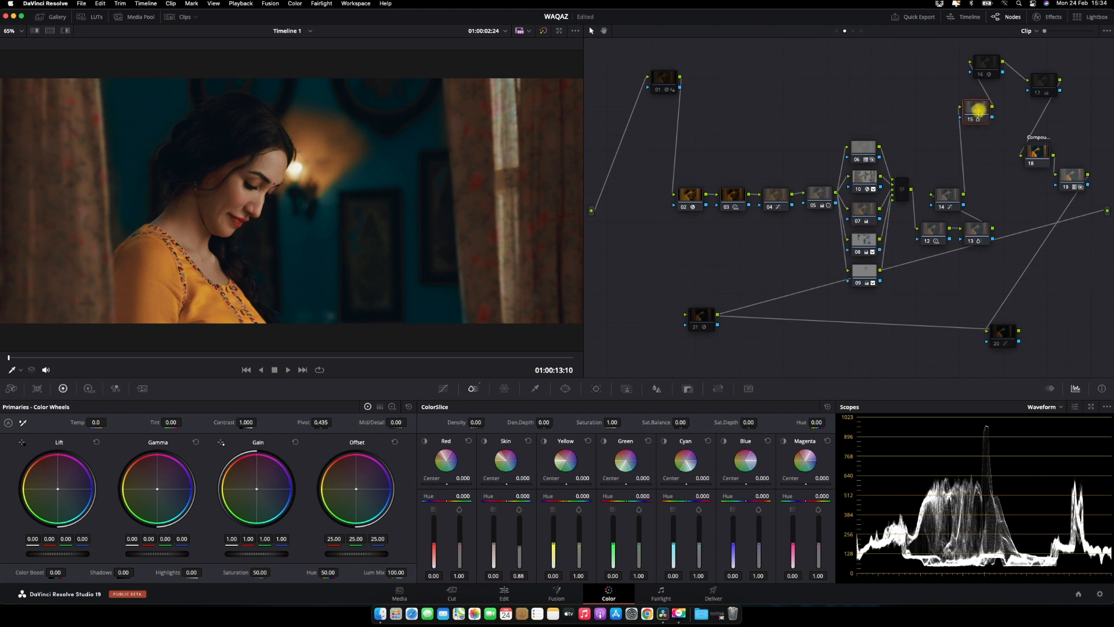
Enable node 16 alongside node 15, switching both off and on to compare their effect on the shot.
click(988, 66)
click(980, 75)
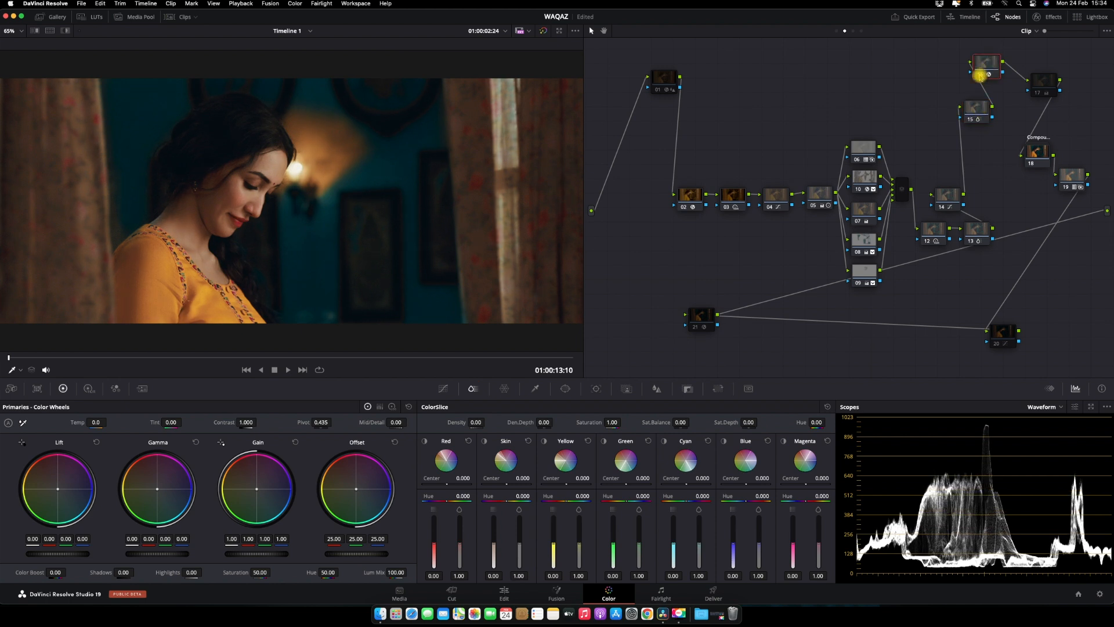
click(972, 111)
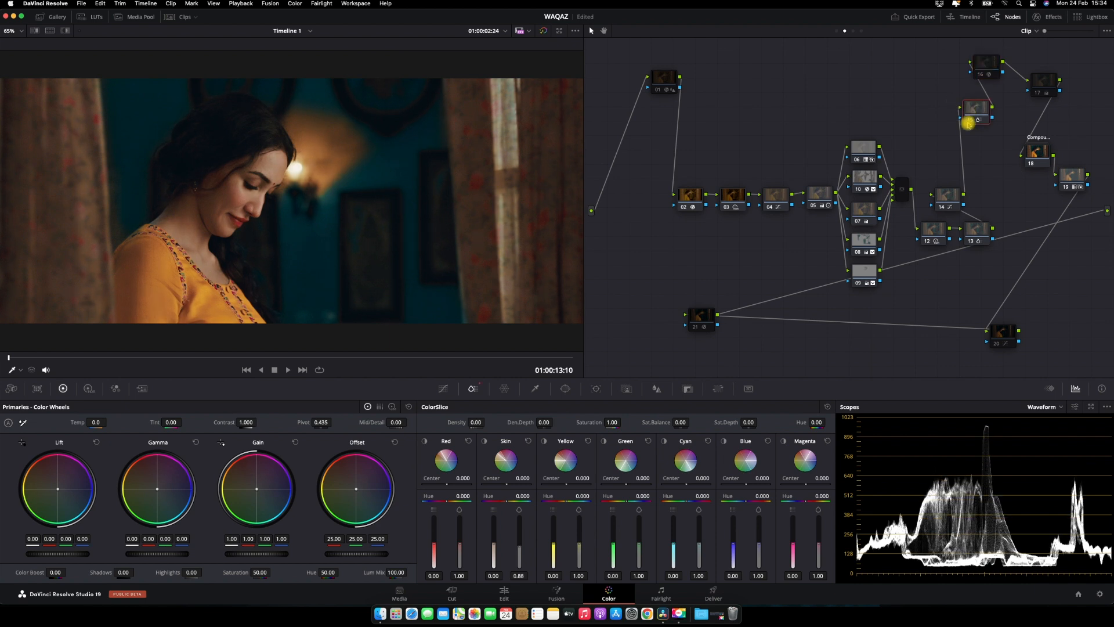
click(968, 122)
click(986, 64)
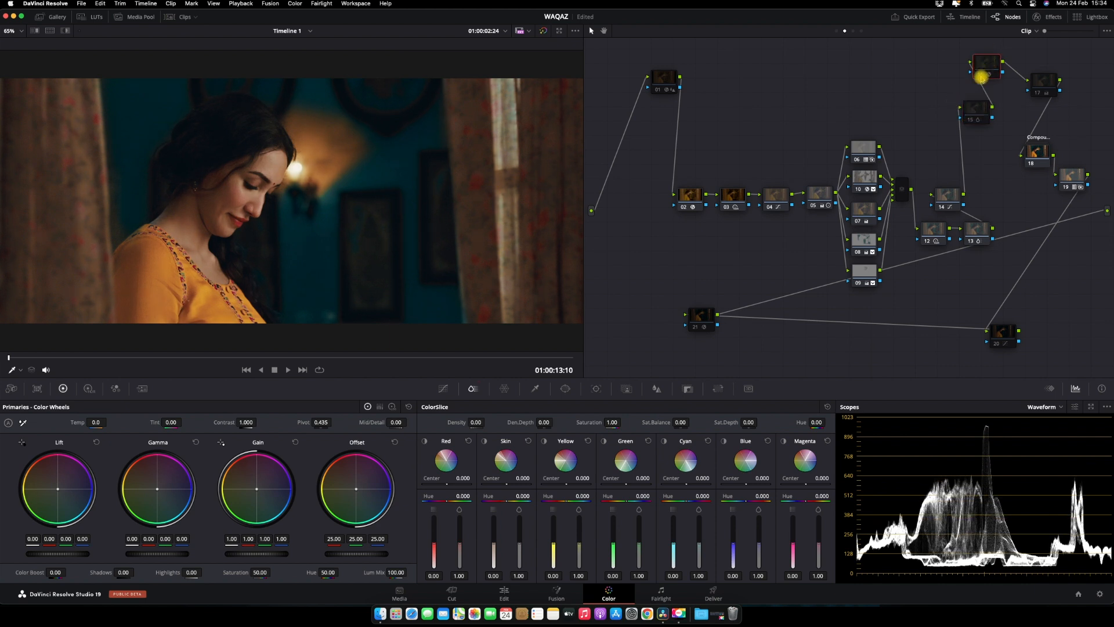
click(980, 77)
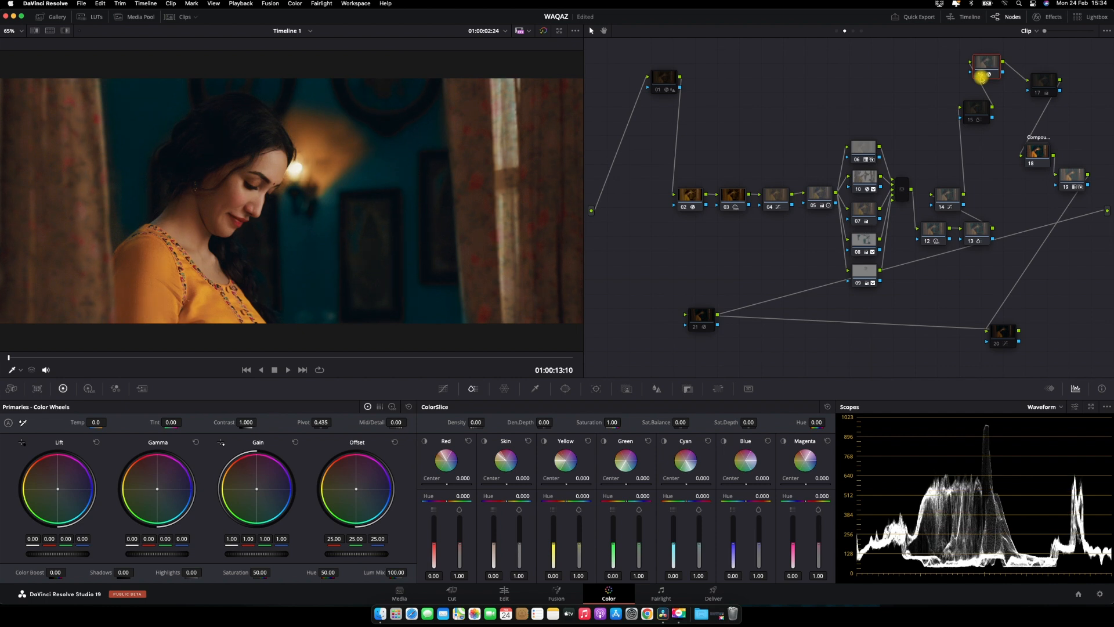
click(971, 106)
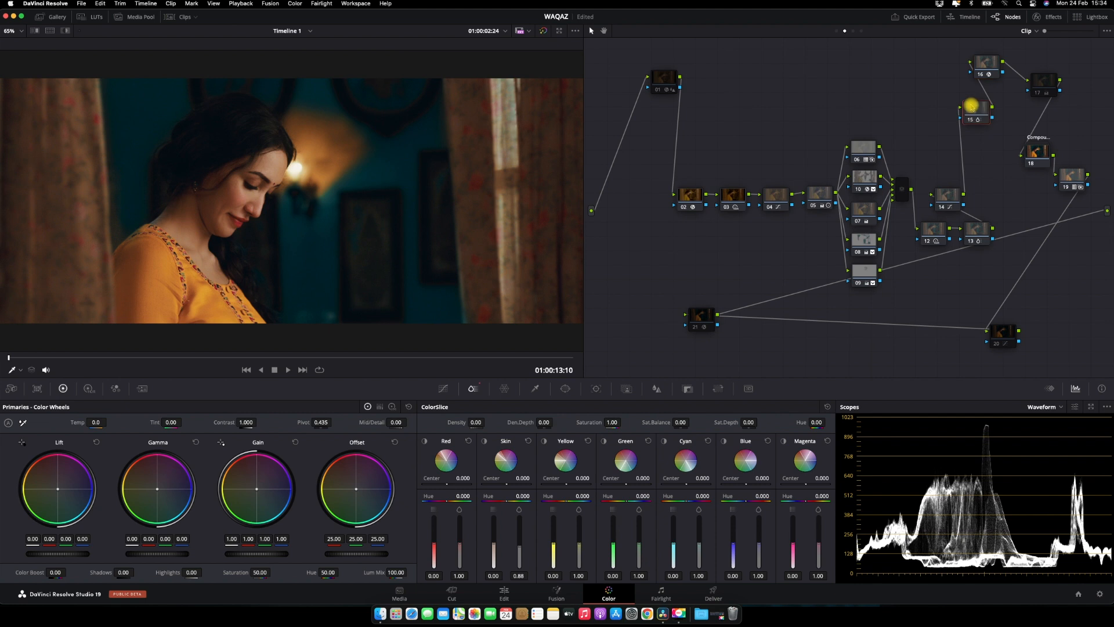
Enable node 17, check its Temp setting, and view the shot full screen.
click(1043, 79)
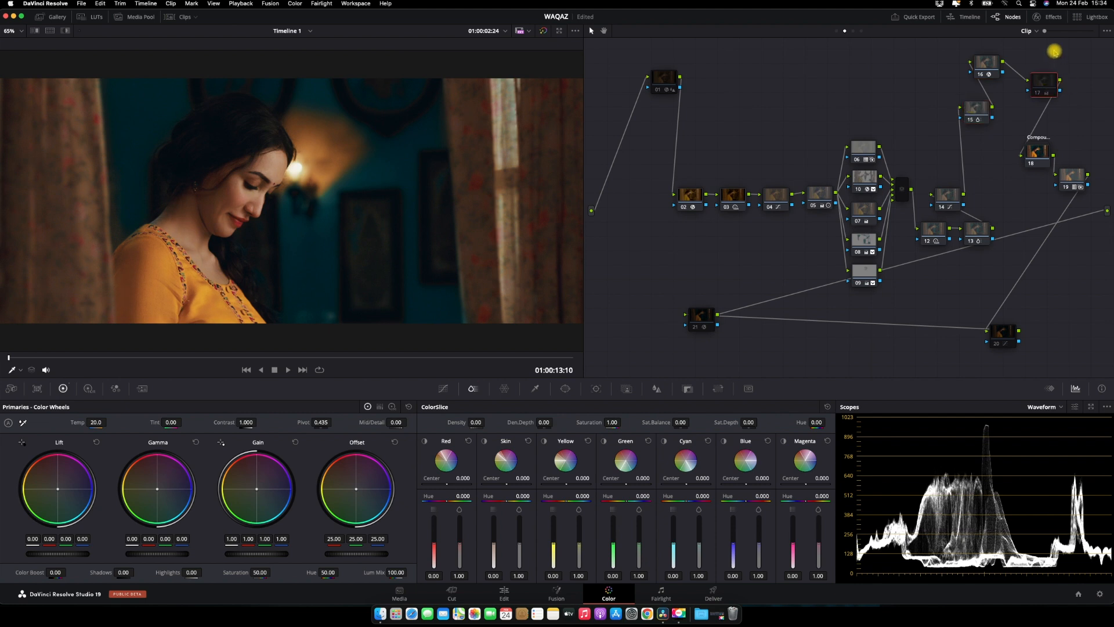
key(super+d)
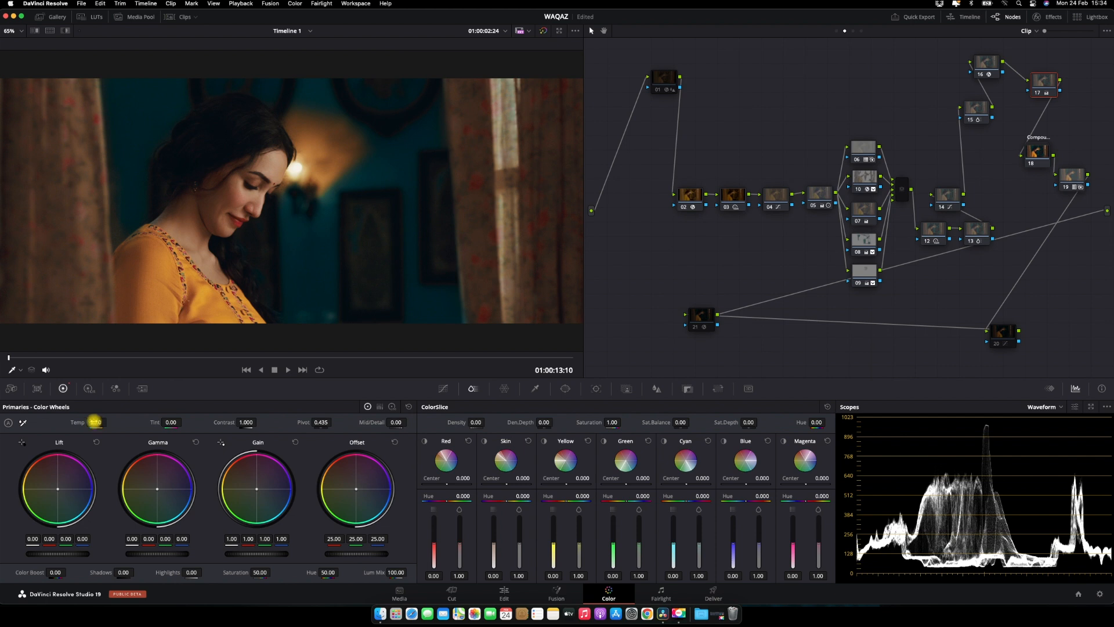
key(super+f)
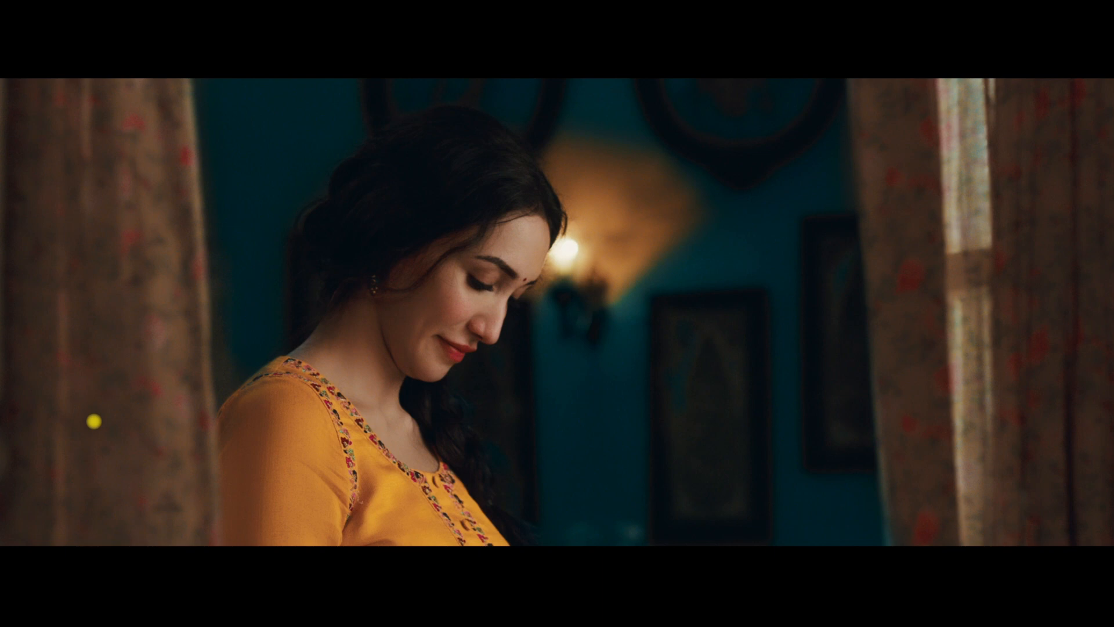
key(Escape)
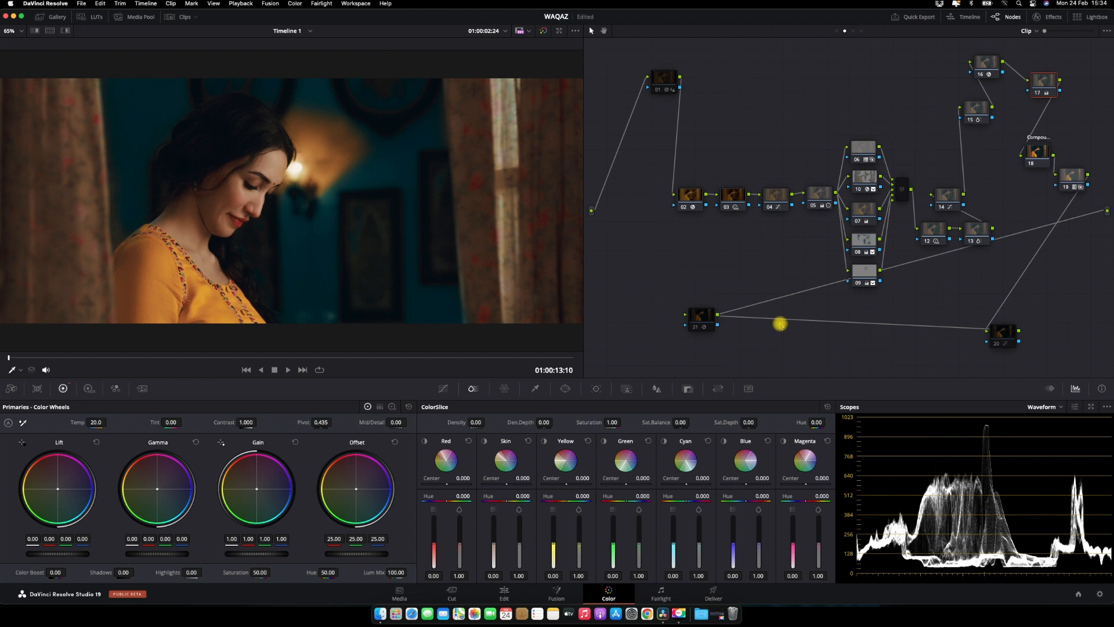
Review the Glow effect settings on node 21, close them, and enable the node.
click(709, 317)
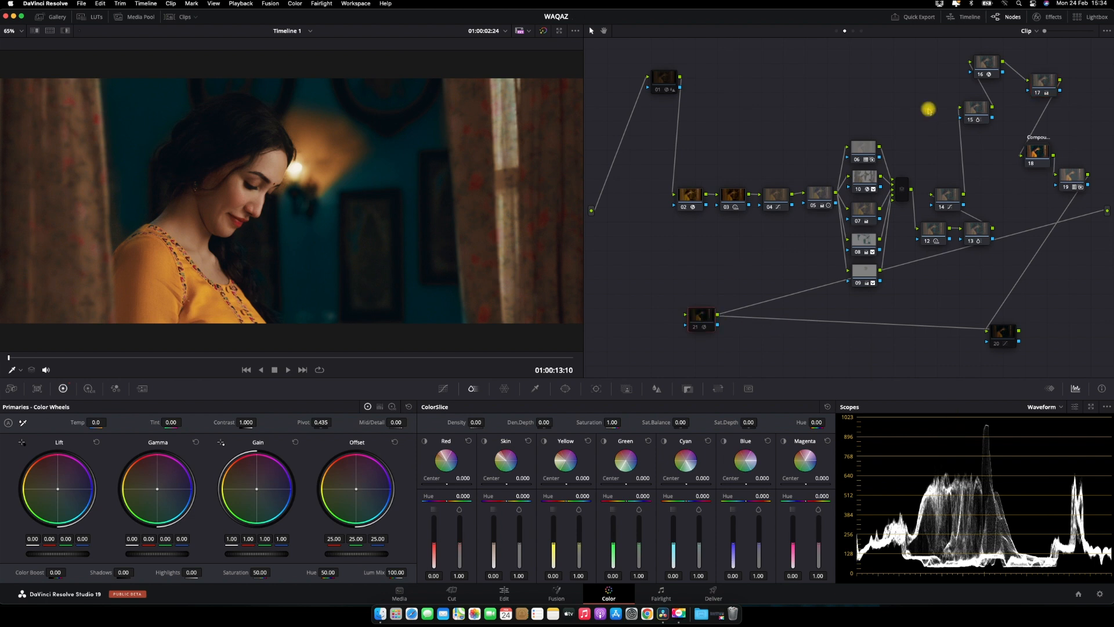
click(1055, 18)
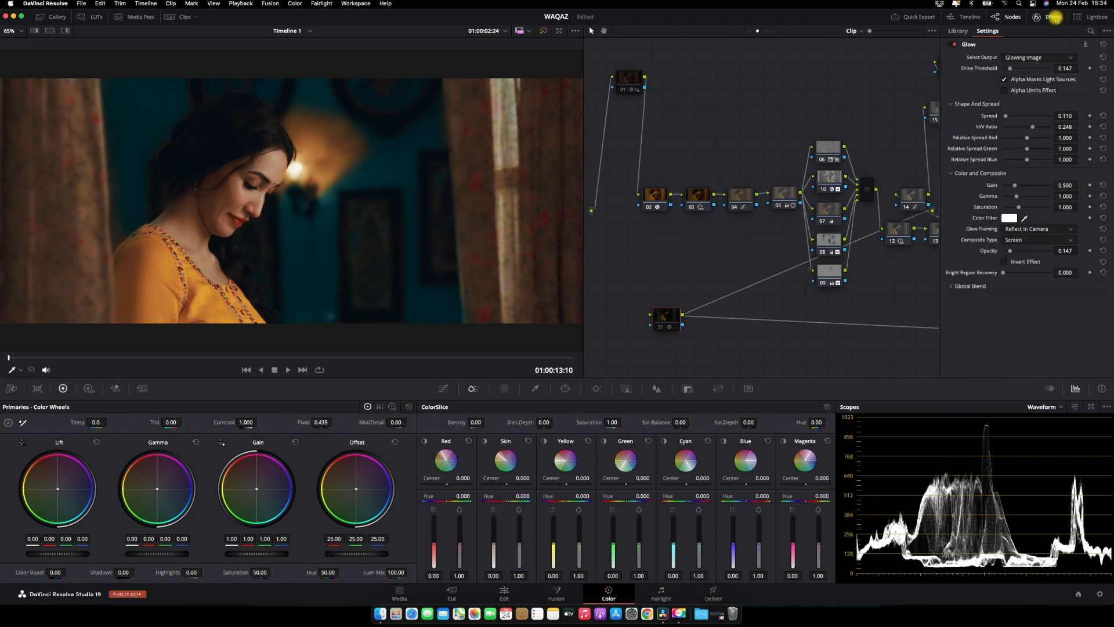
click(1055, 18)
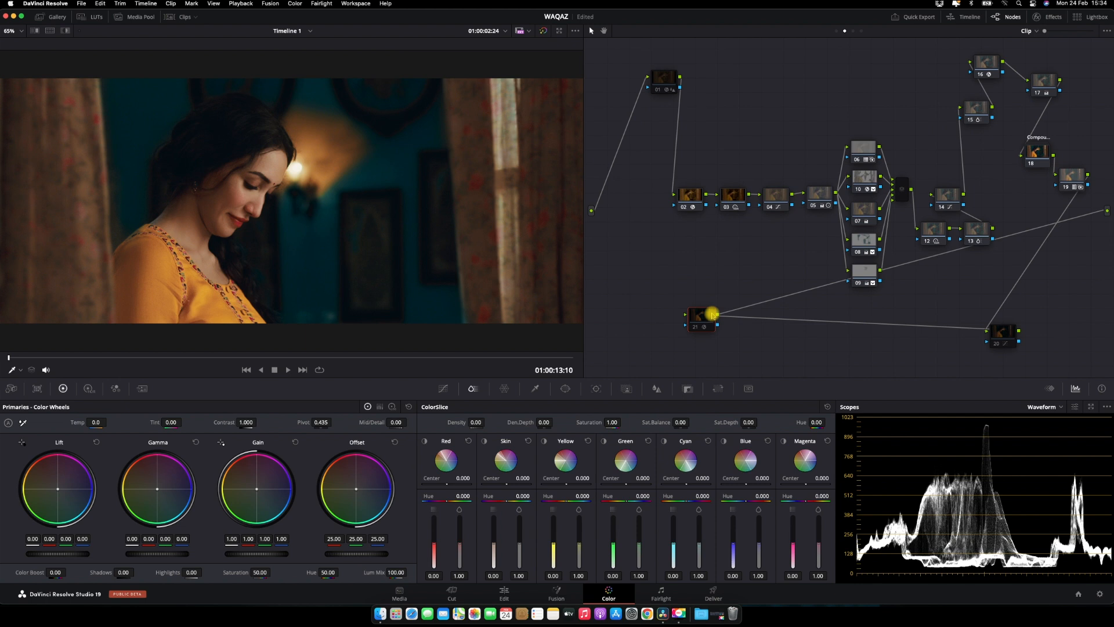
key(super+d)
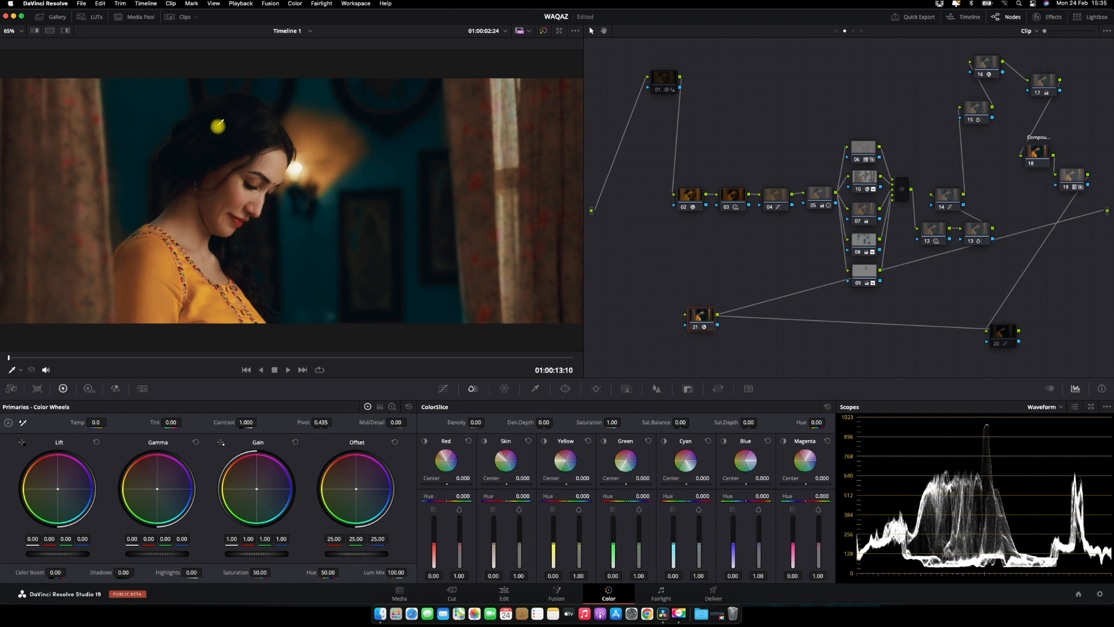
Enable node 20 and examine the lowered teal point on its Hue Vs Sat curve.
click(996, 332)
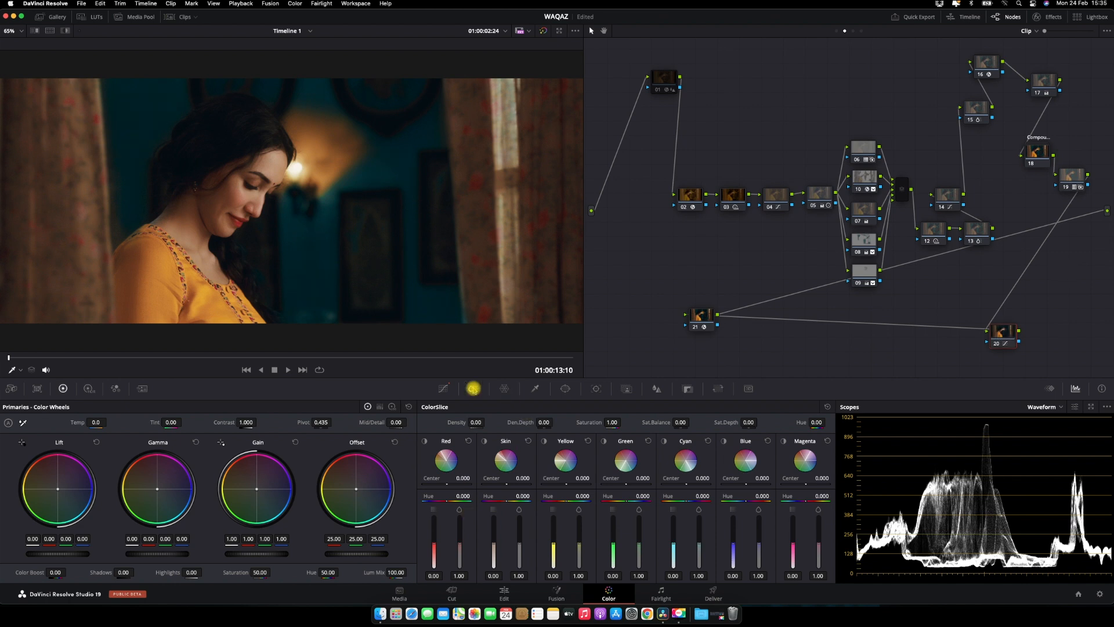
click(444, 389)
click(732, 409)
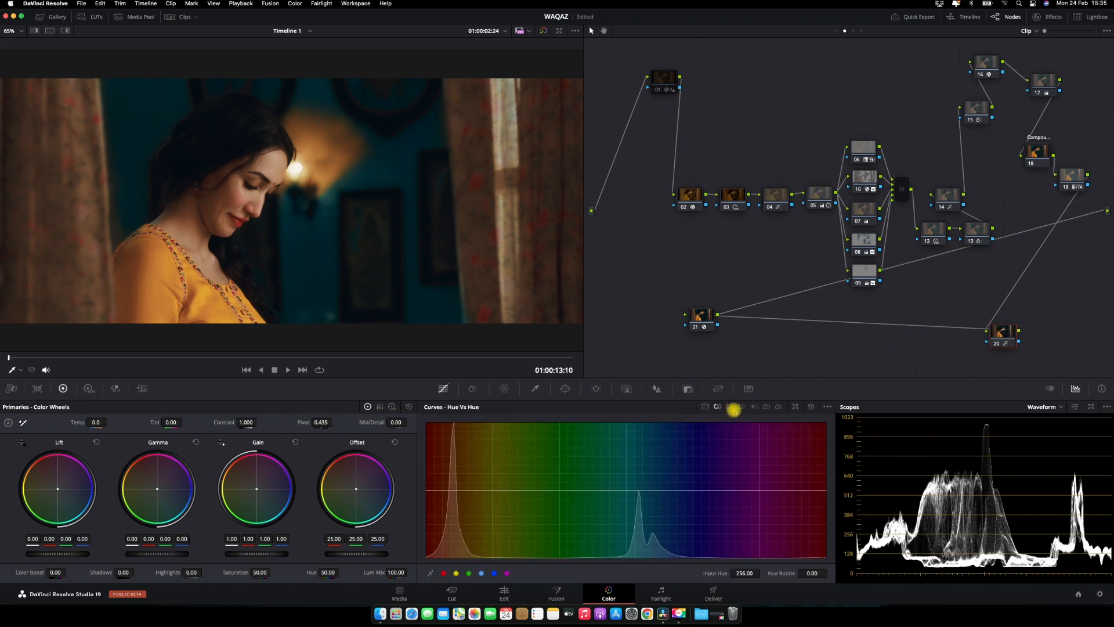
click(731, 408)
drag(628, 490, 627, 505)
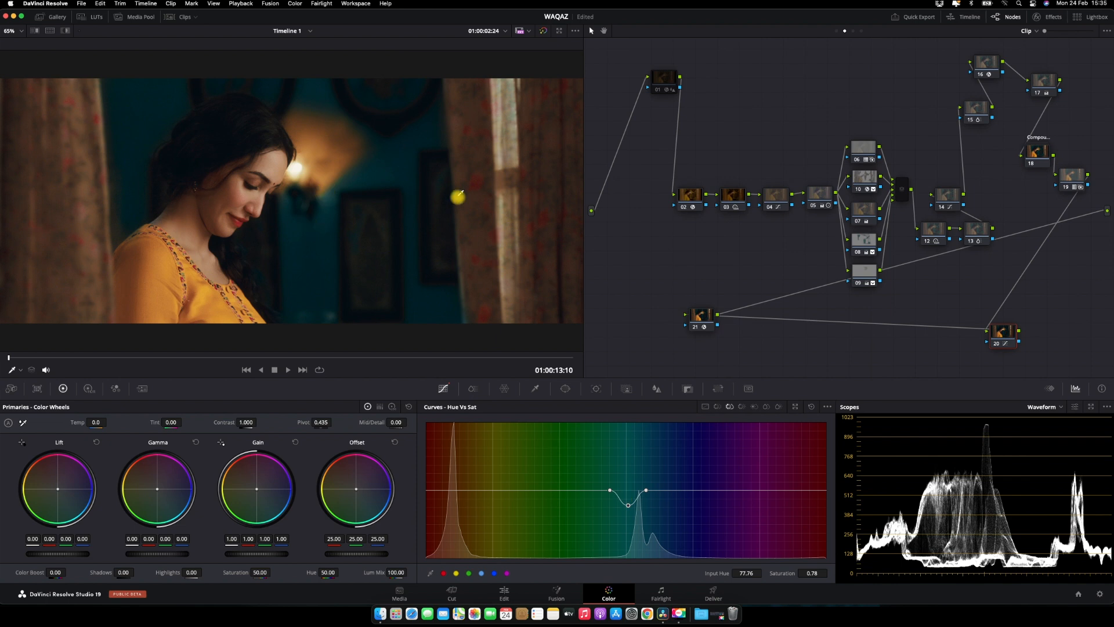
Enable node 01, switch to the Group Post-Clip node graph, and open the QT_Halation_v1.0 DCTL settings of its first node.
click(663, 80)
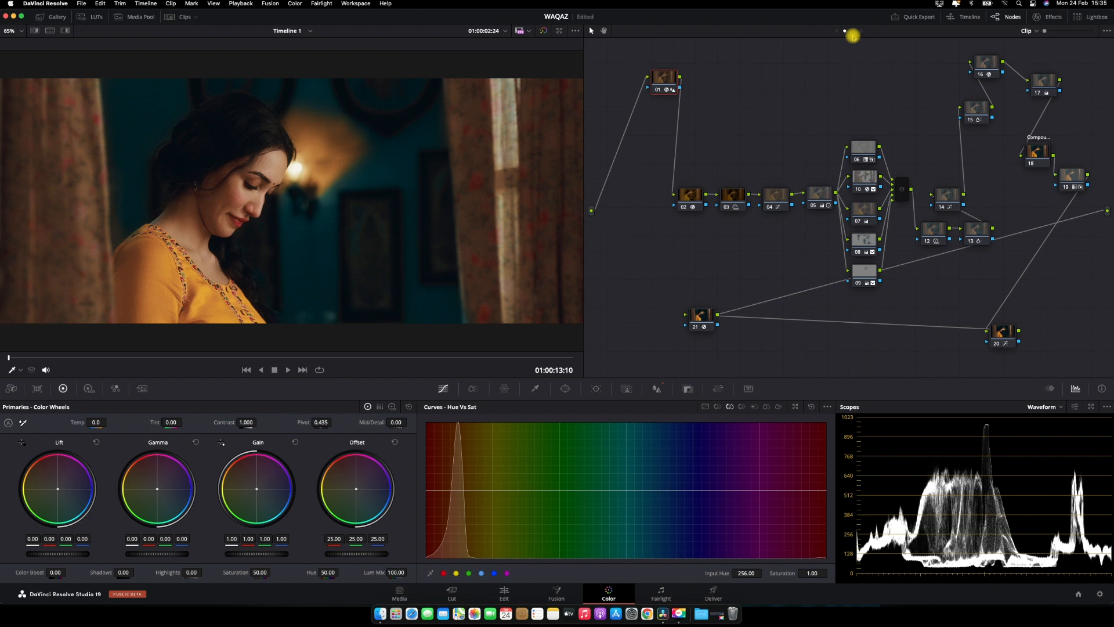
click(852, 31)
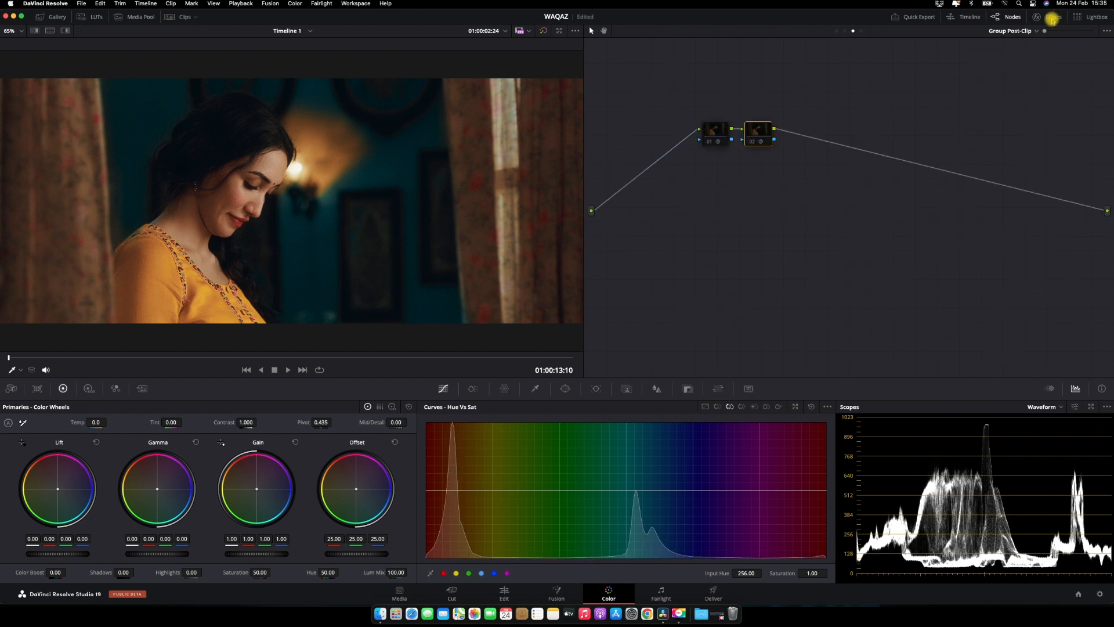
click(1052, 18)
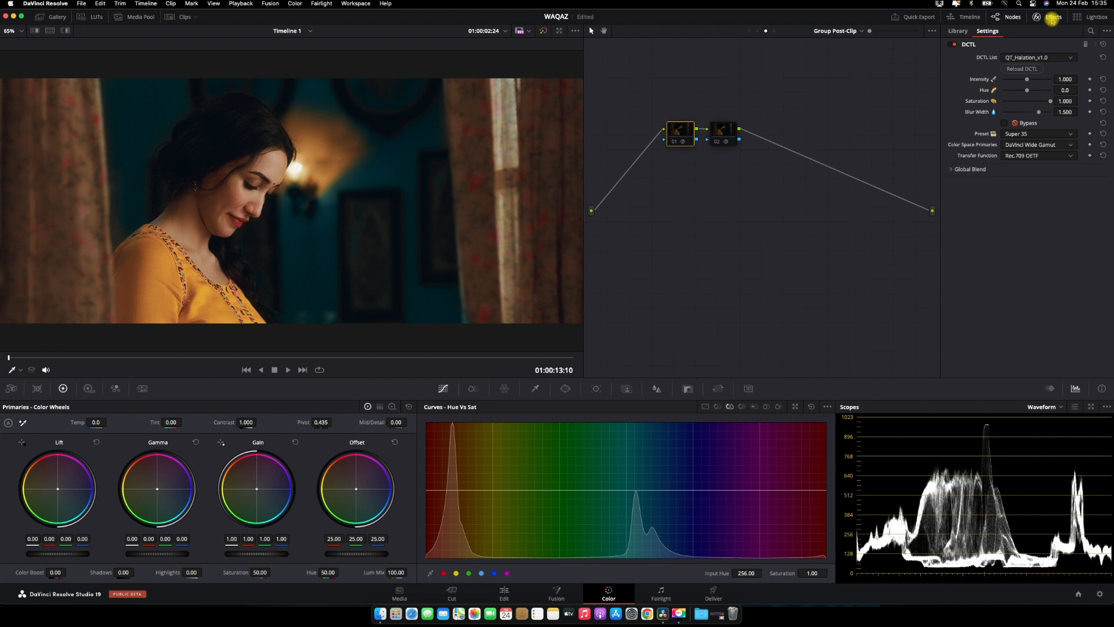
Close the DCTL effect settings and enable node 02 in the Group Post-Clip node graph.
click(1052, 17)
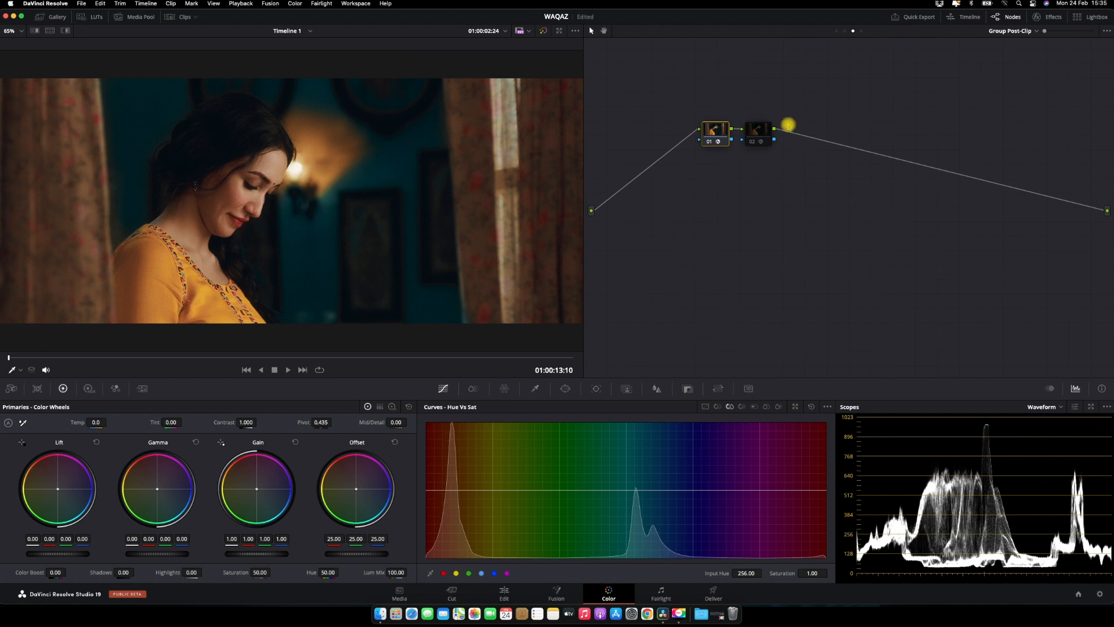
key(shift+apostrophe)
key(super+d)
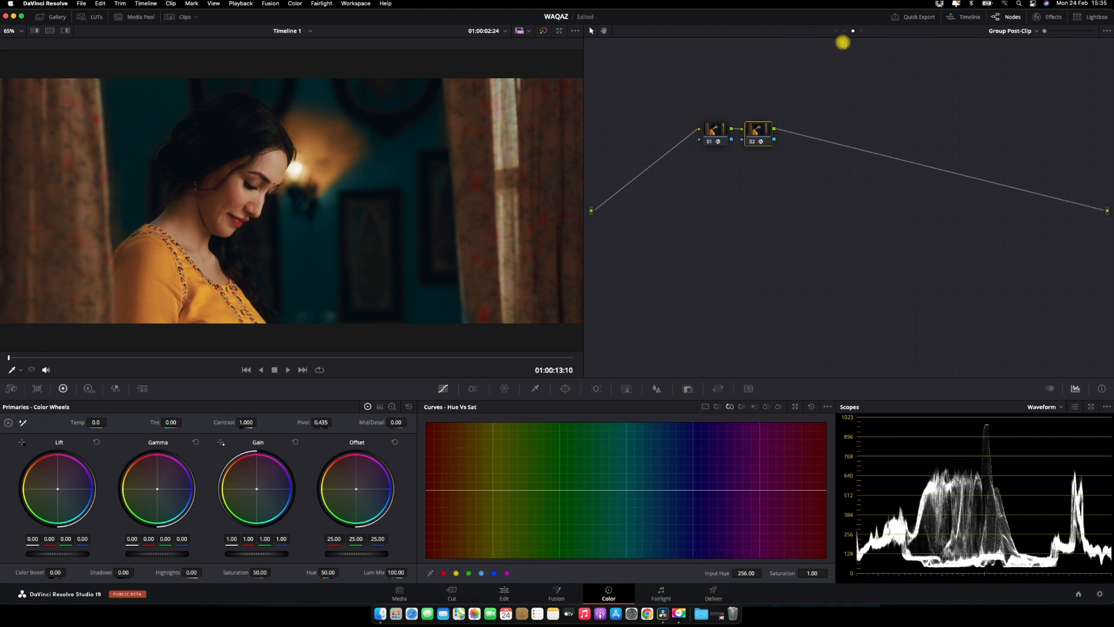
Compare the shot full screen with all grades bypassed and restored, and save the project.
click(844, 32)
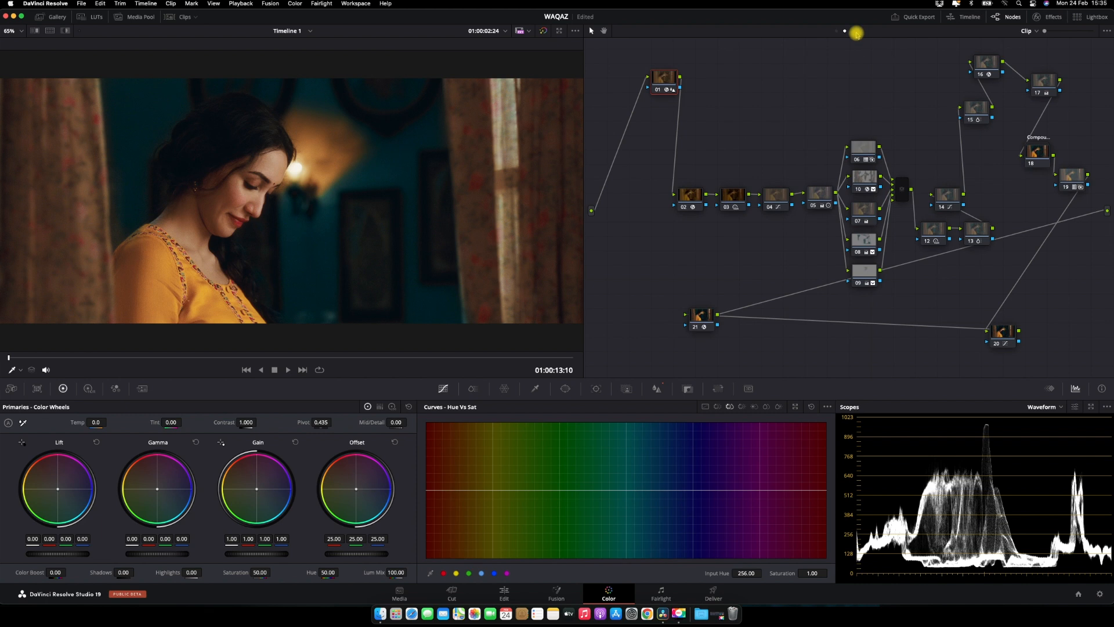
click(854, 32)
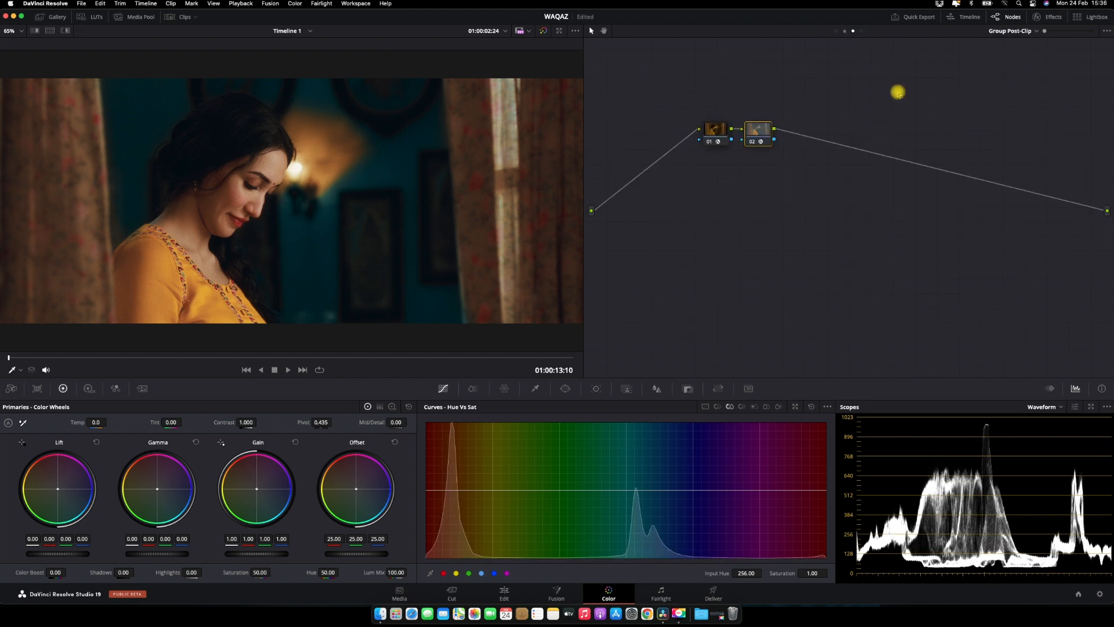
key(super+f)
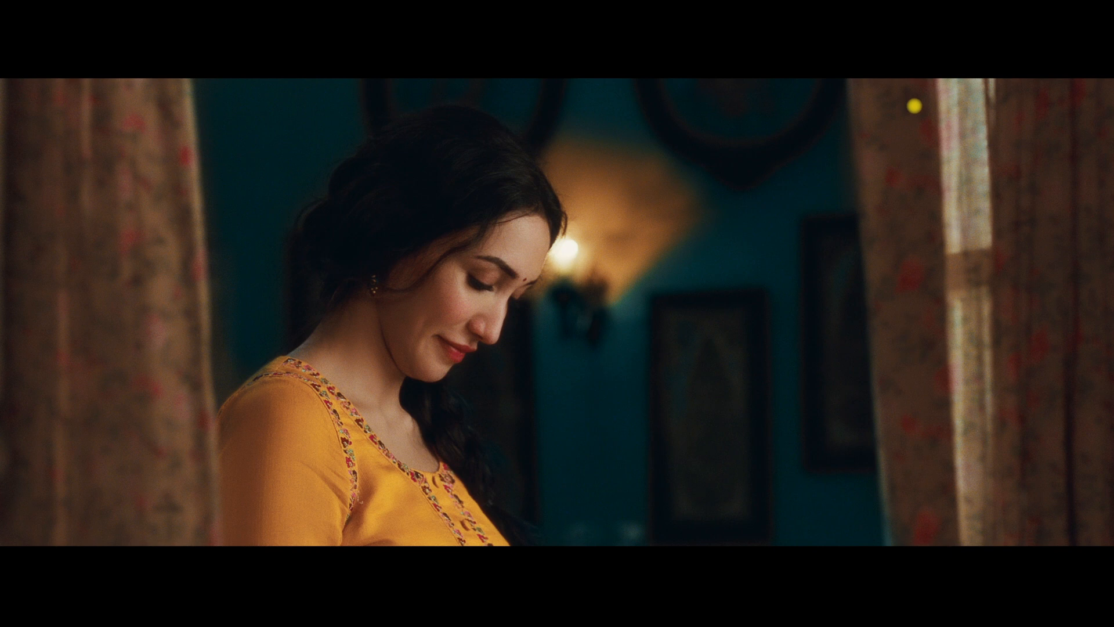
key(shift+d)
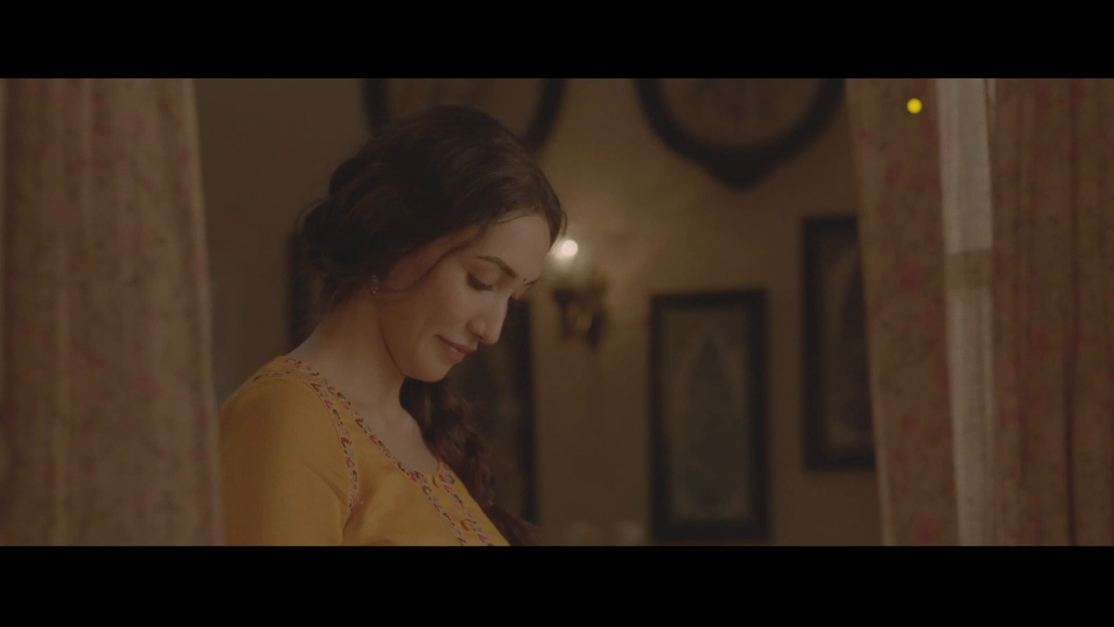
key(shift+d)
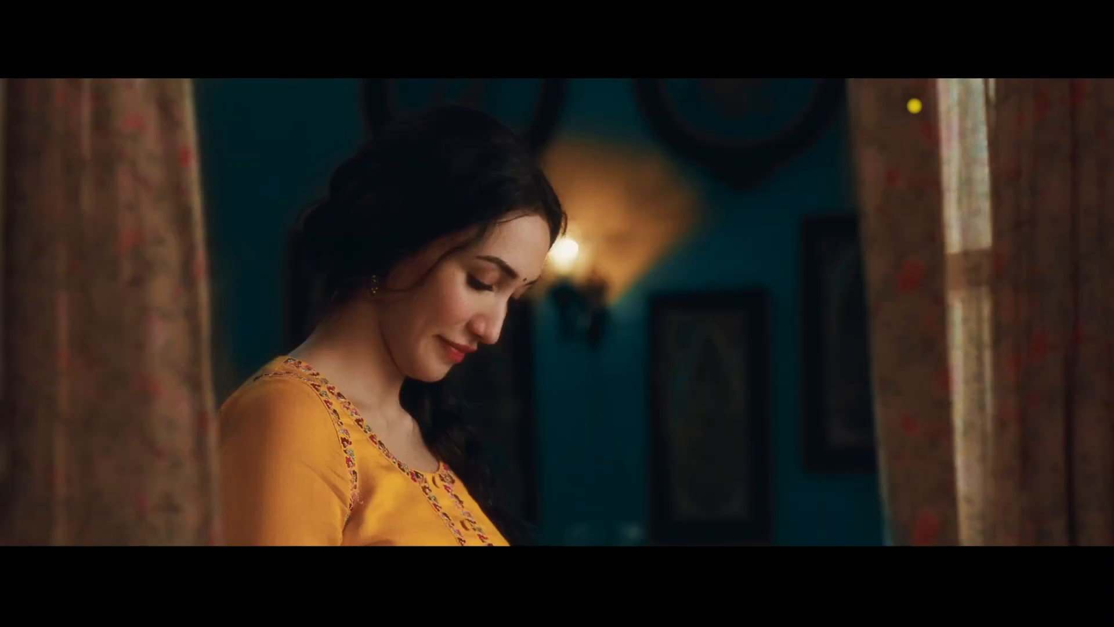
key(Escape)
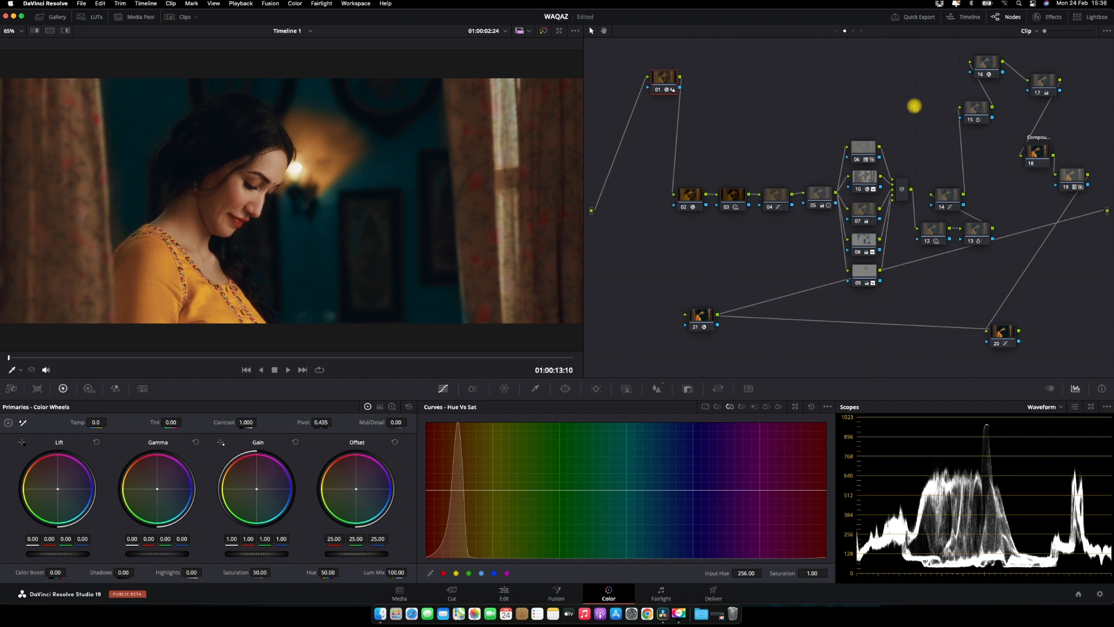
key(super+s)
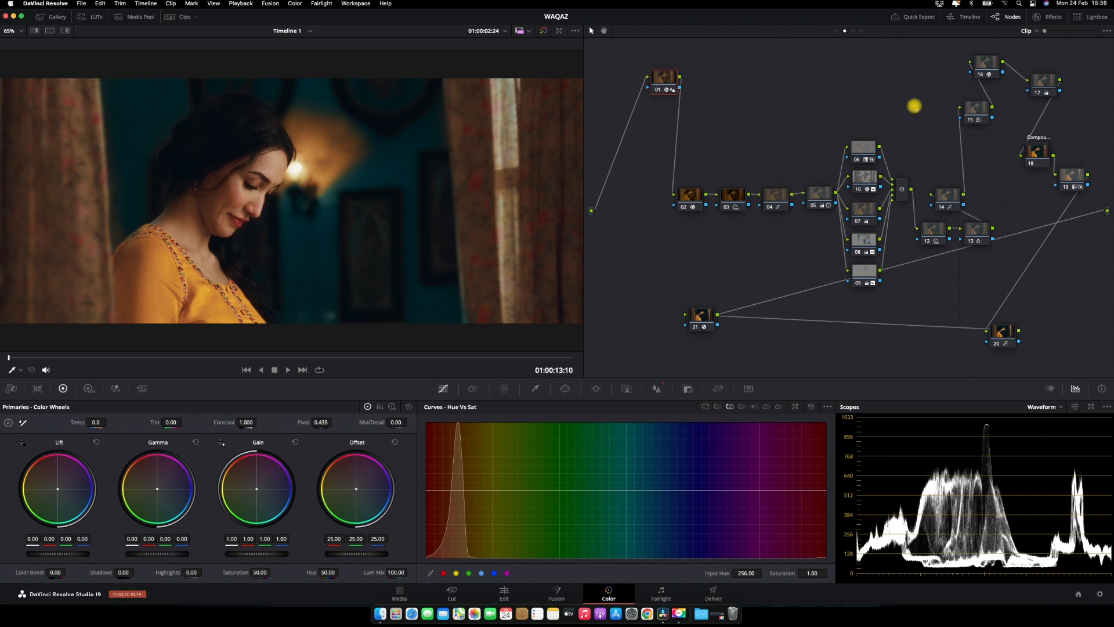